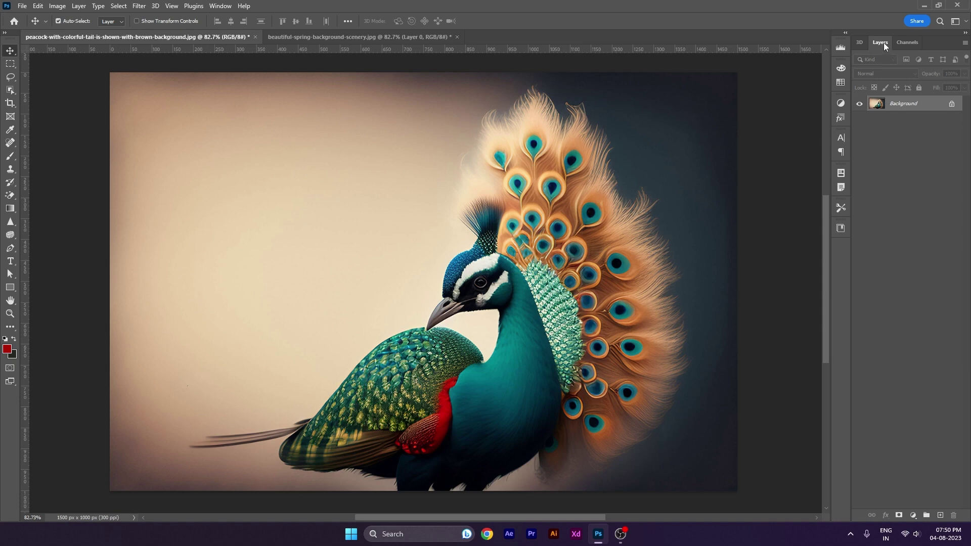
Keep the Layers panel shown and create a 200 x 200 pixel test document without artboards
left_click(217, 7)
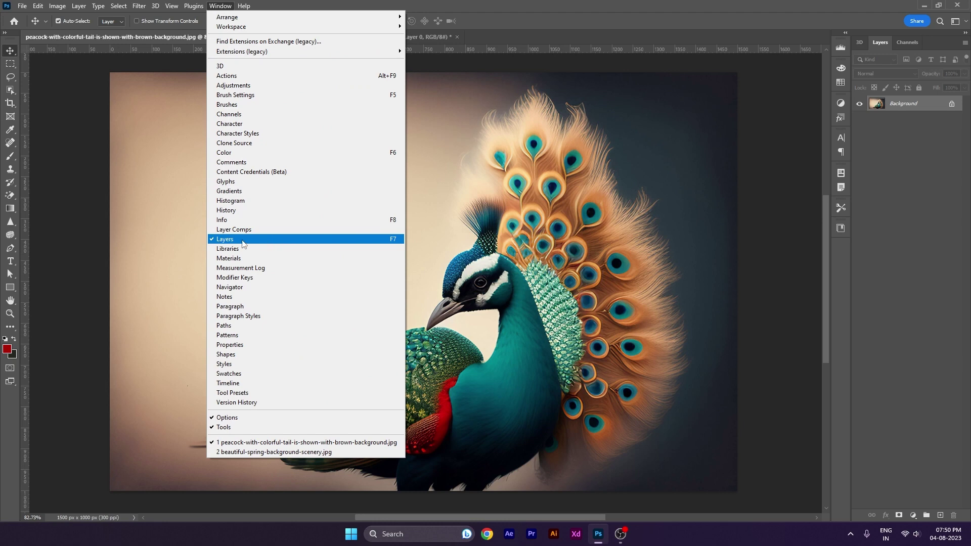
left_click(391, 244)
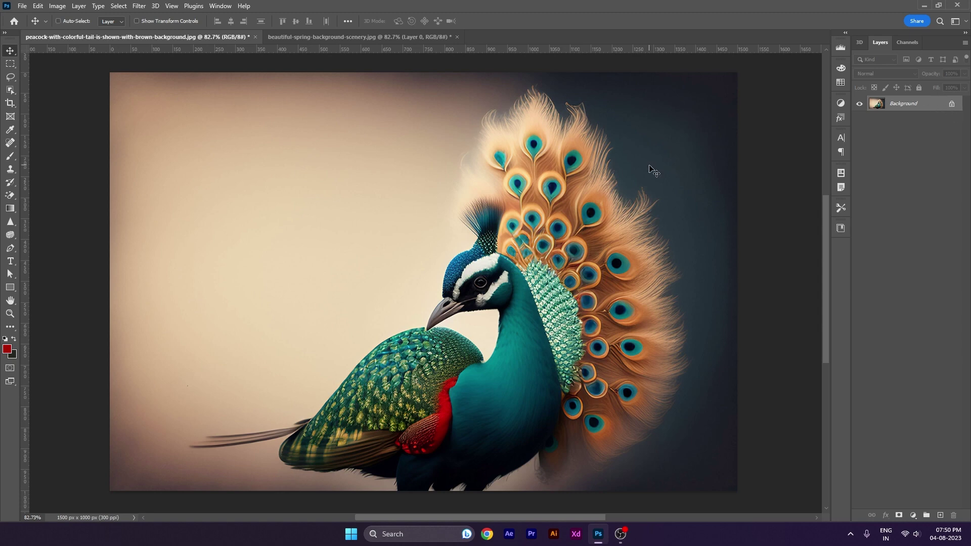
key("ctrl+n")
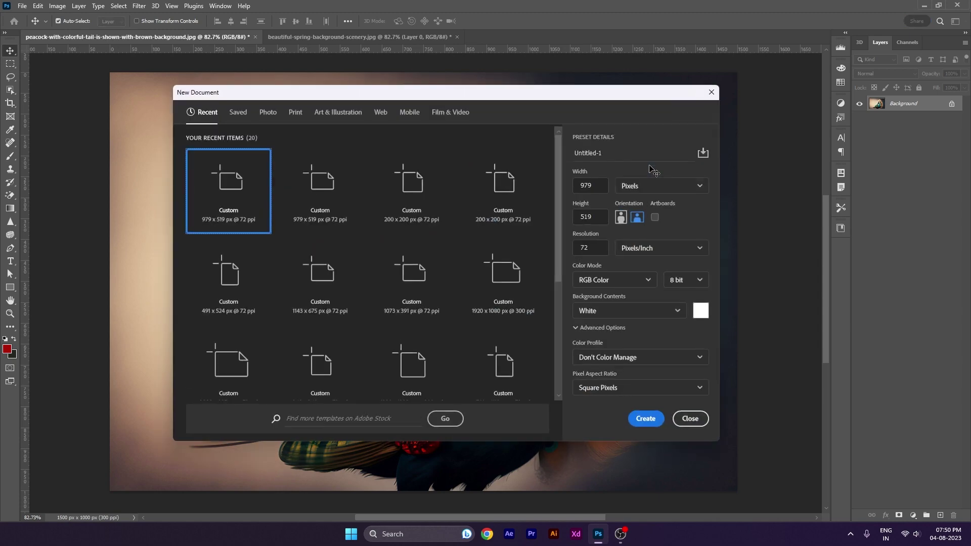
left_click(501, 195)
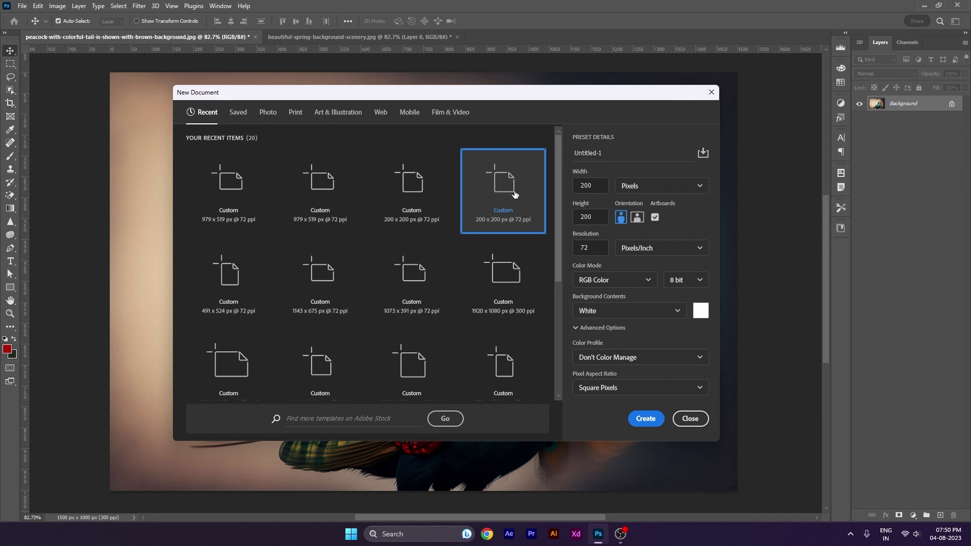
left_click(656, 217)
left_click(657, 419)
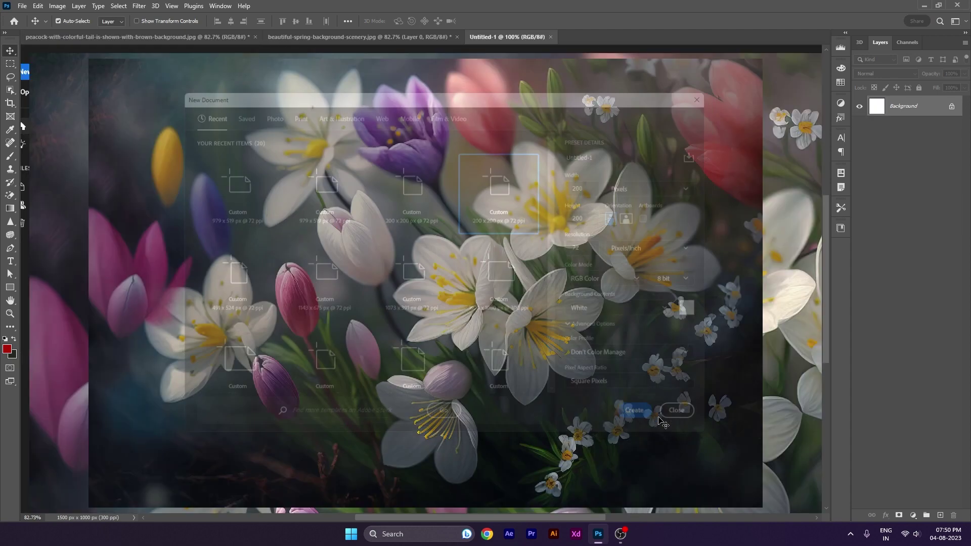
key("ctrl+0")
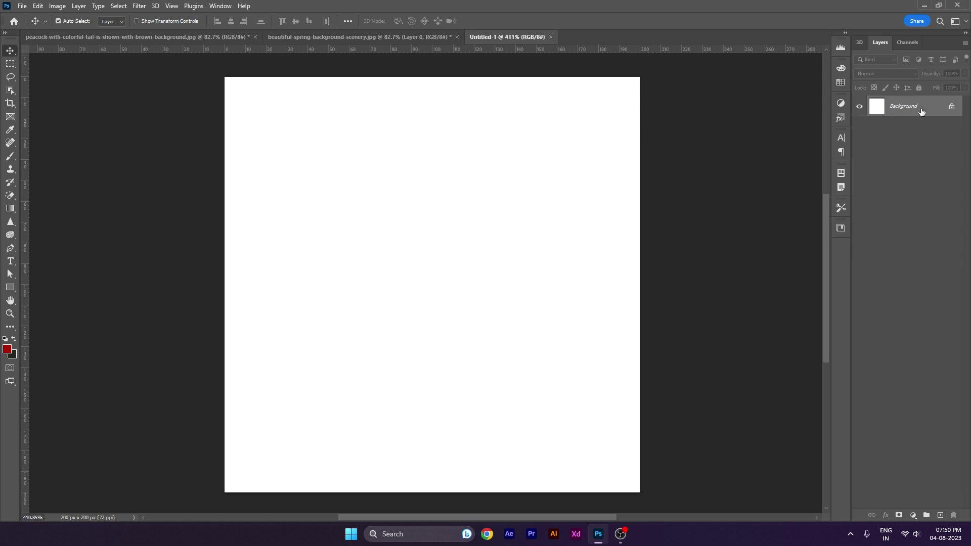
left_click_drag(549, 188, 548, 182)
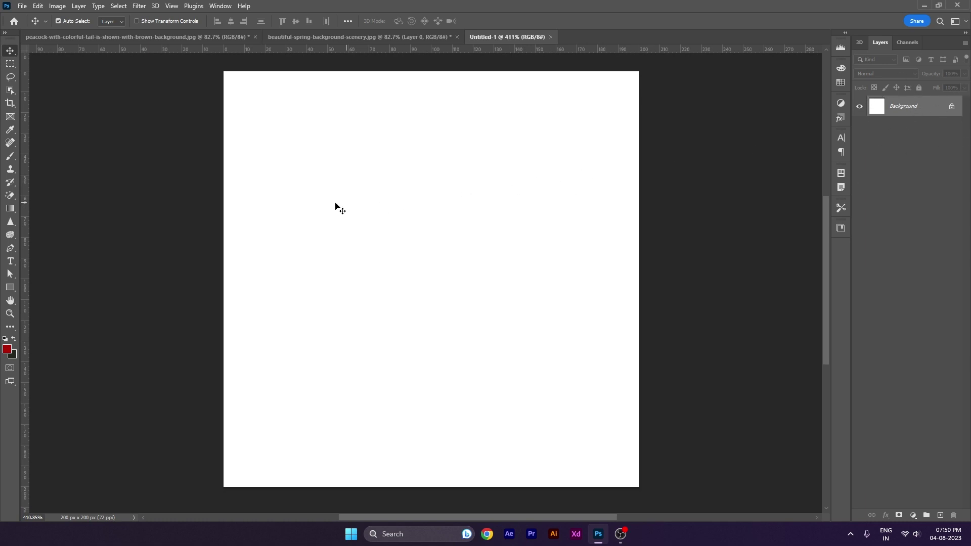
Convert the test document's locked white Background to a normal layer, move it, then discard the document
left_click_drag(335, 206, 578, 297)
left_click_drag(422, 250, 493, 185)
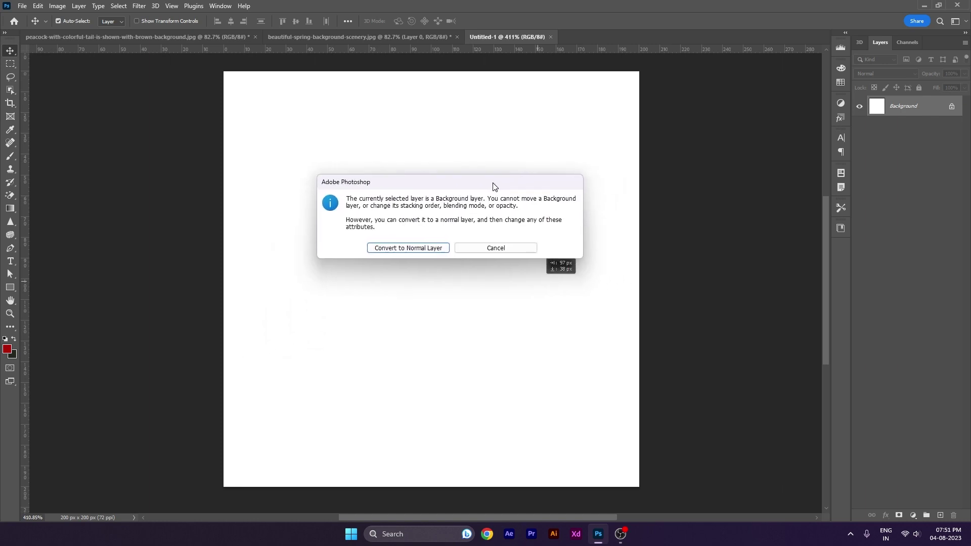
left_click(415, 248)
mouse_move(456, 296)
left_mouse_down()
mouse_move(538, 305)
mouse_move(310, 217)
mouse_move(423, 241)
left_mouse_up()
mouse_move(510, 266)
left_mouse_down()
mouse_move(406, 280)
mouse_move(496, 262)
mouse_move(507, 280)
mouse_move(347, 243)
mouse_move(412, 286)
left_mouse_up()
left_click(577, 37)
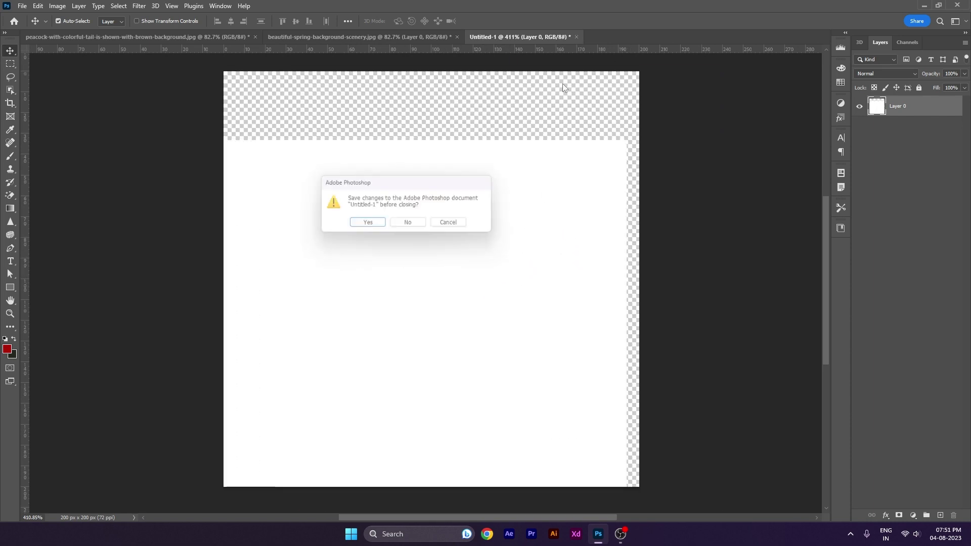
left_click(408, 226)
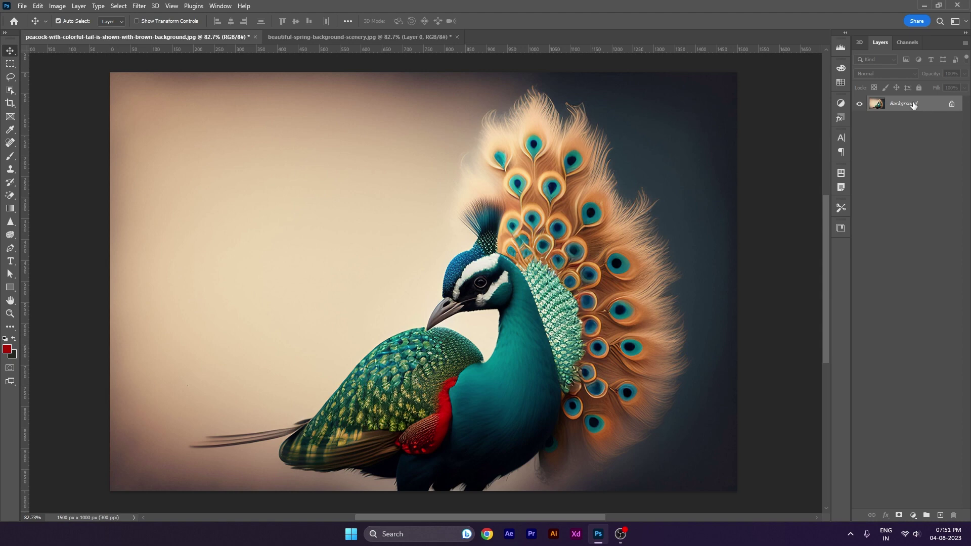
Unlock the peacock Background layer and rename it Peacosk
double_click(929, 108)
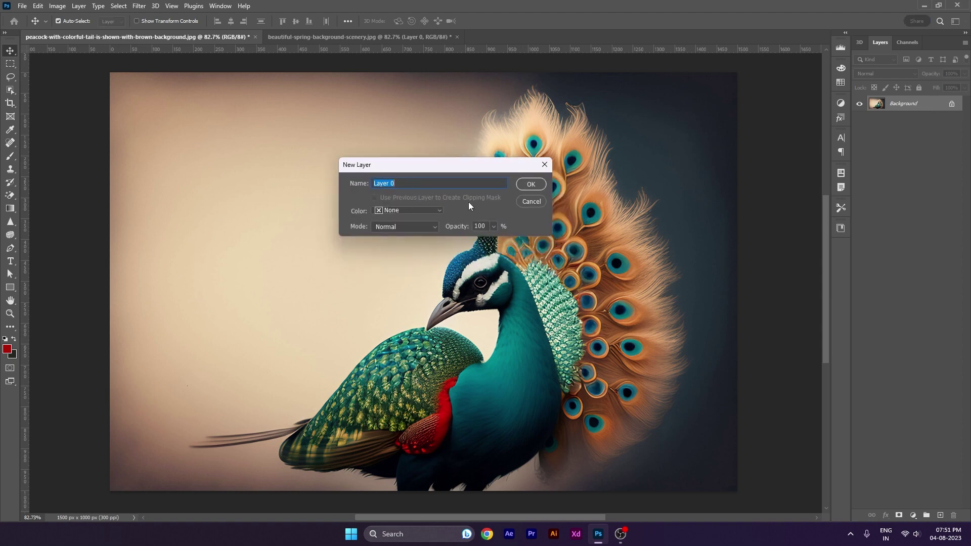
left_click(531, 184)
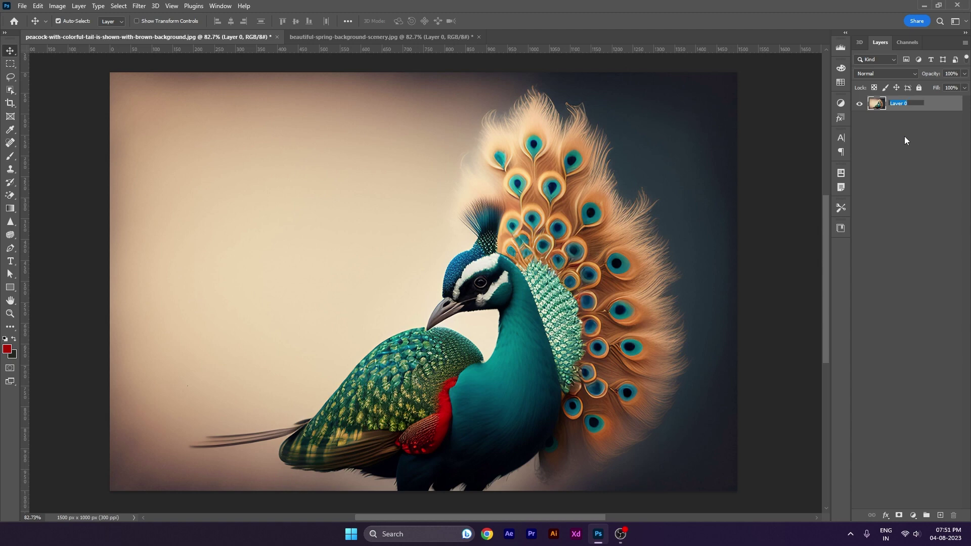
type("Pea")
type("cosk")
key("Return")
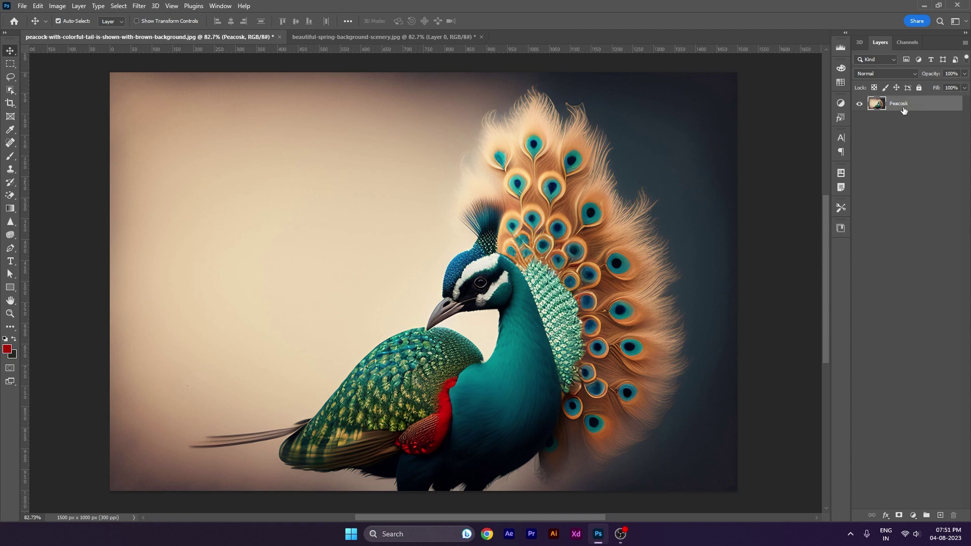
double_click(900, 104)
left_click(912, 149)
left_click(906, 109)
Toggle the Peacosk layer's visibility off and back on
left_click(859, 105)
left_click(859, 106)
left_click(860, 106)
left_click(859, 106)
Add an empty Layer 1 above Peacosk, then delete it after confirming
left_click(938, 515)
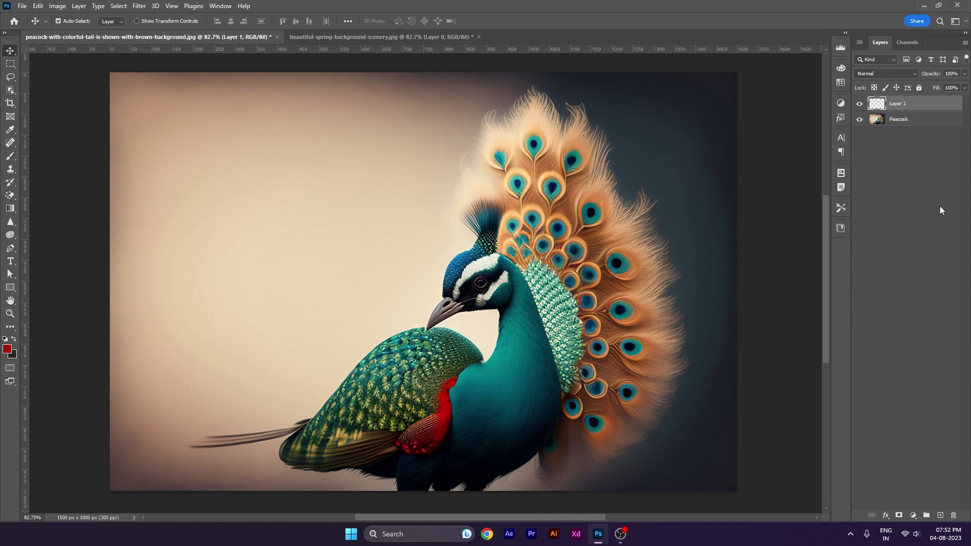
left_click(893, 121)
left_click(906, 106)
left_click(954, 516)
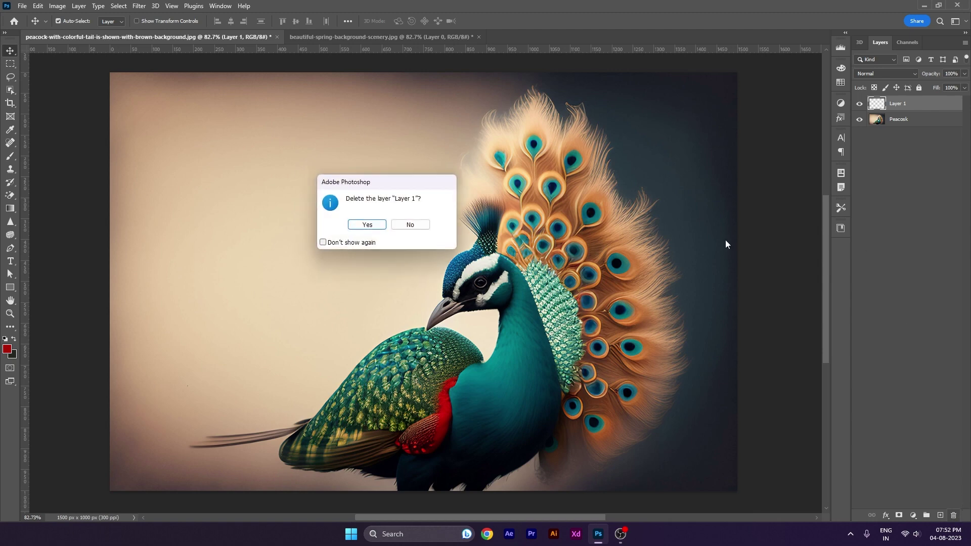
left_click_drag(376, 177, 477, 172)
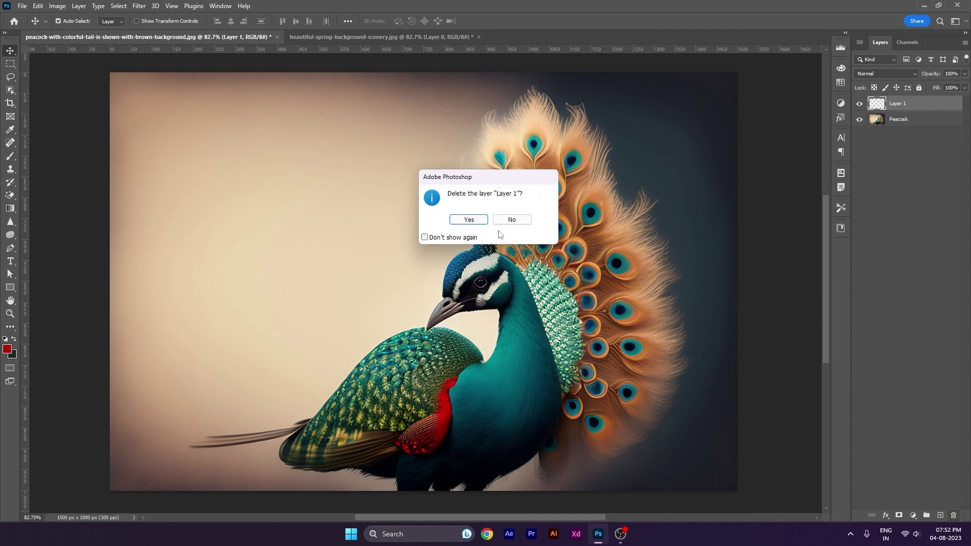
left_click(469, 220)
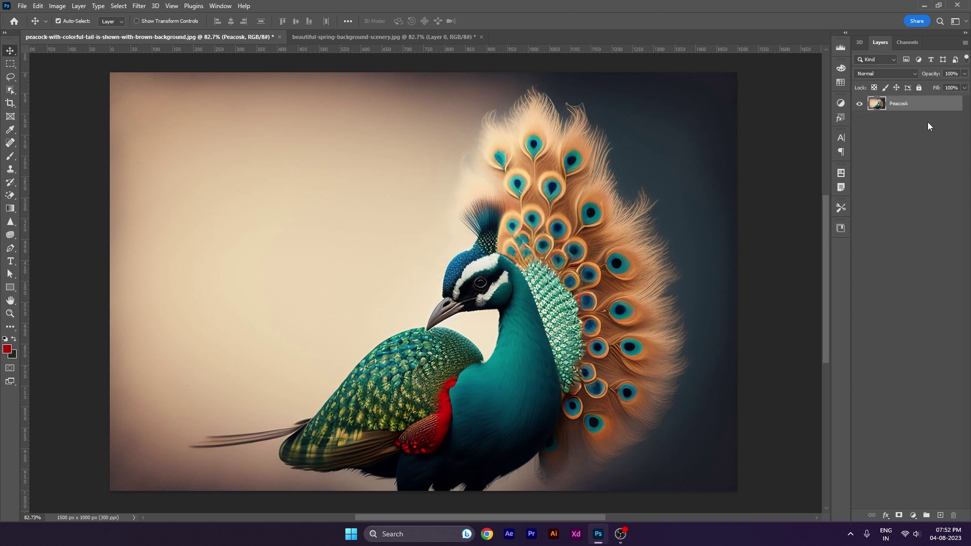
Add several more empty test layers above Peacosk and delete them again
left_click(940, 515)
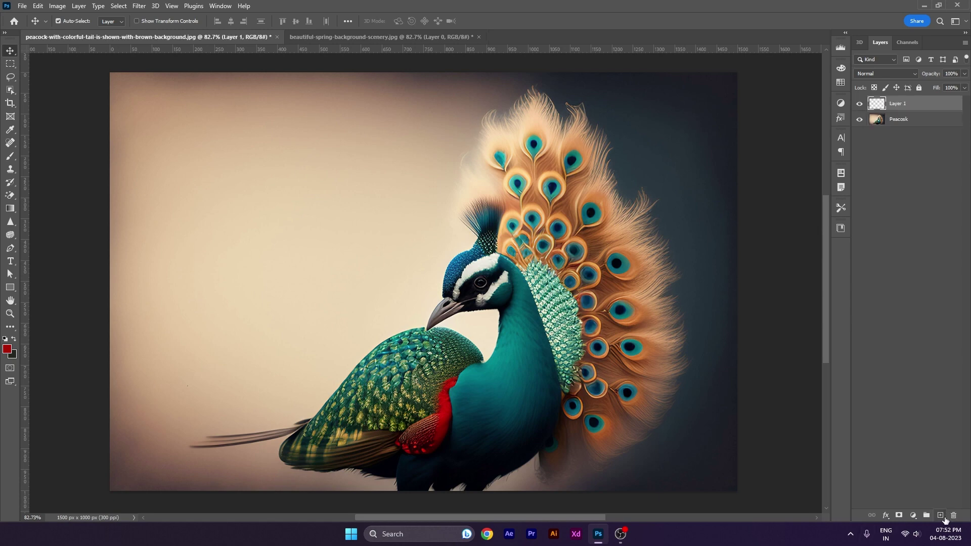
key("Delete")
key("Delete")
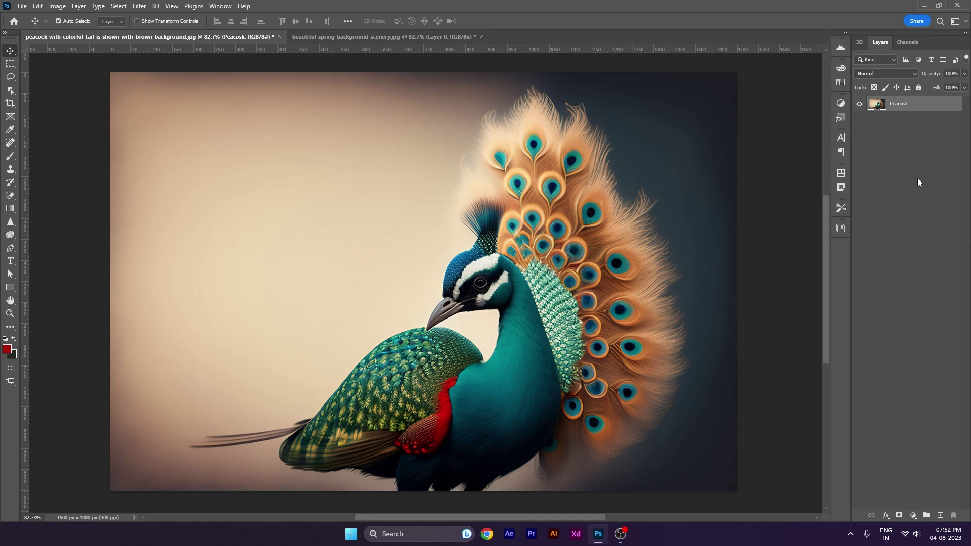
left_click(940, 515)
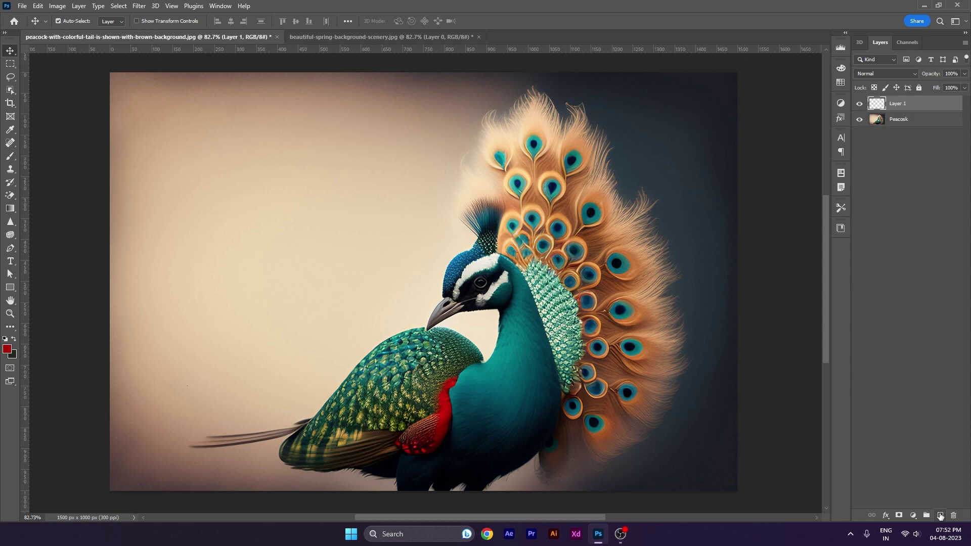
left_click(940, 516)
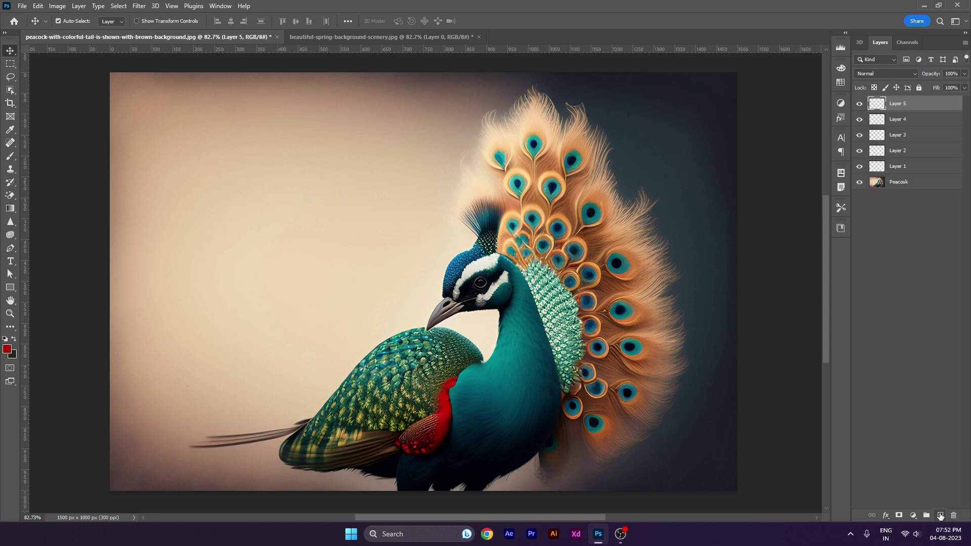
left_click(941, 516)
left_click(941, 516)
left_click(940, 516)
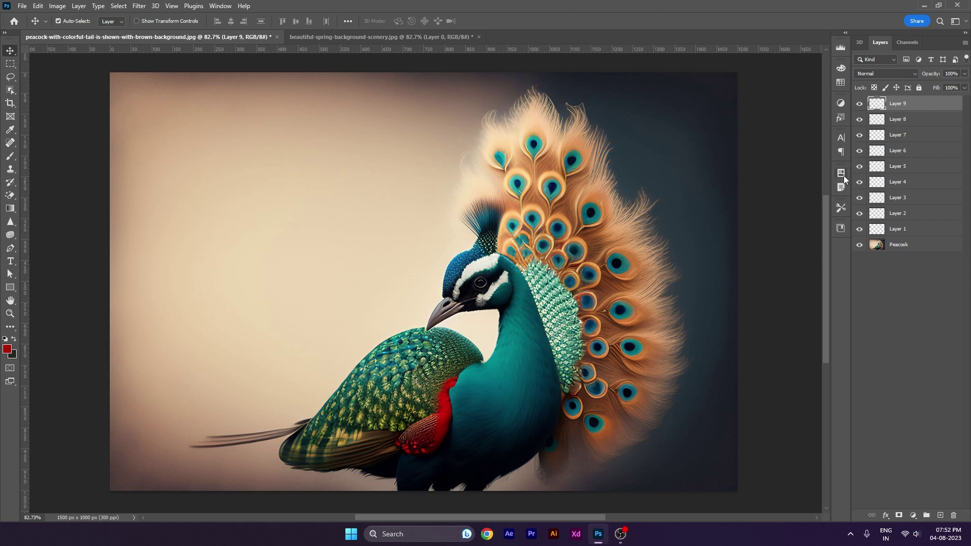
key("Delete")
key("Delete")
key("Delete")
key("Delete")
key("Delete")
key("Delete")
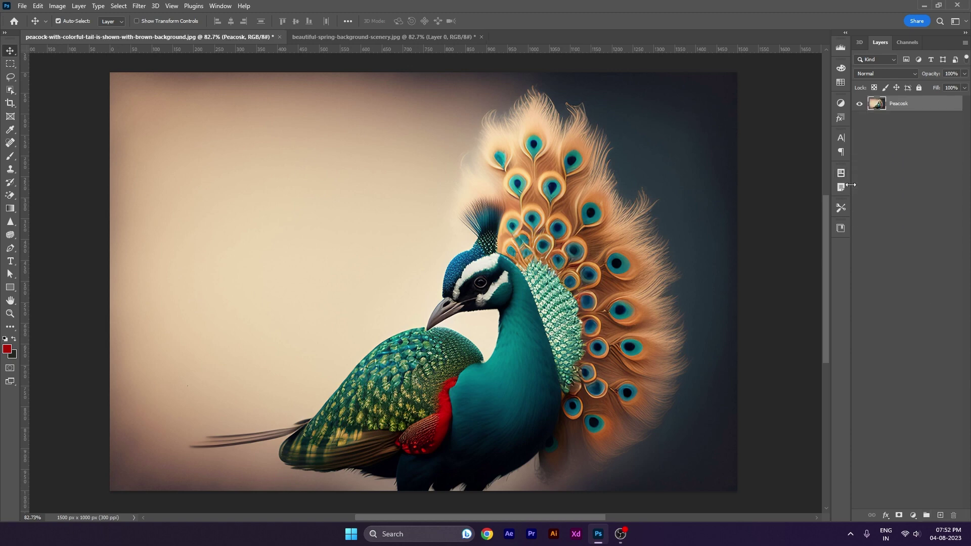
Hide Peacosk, add empty layers up to Layer 7, and select Layer 1
left_click(857, 106)
double_click(940, 516)
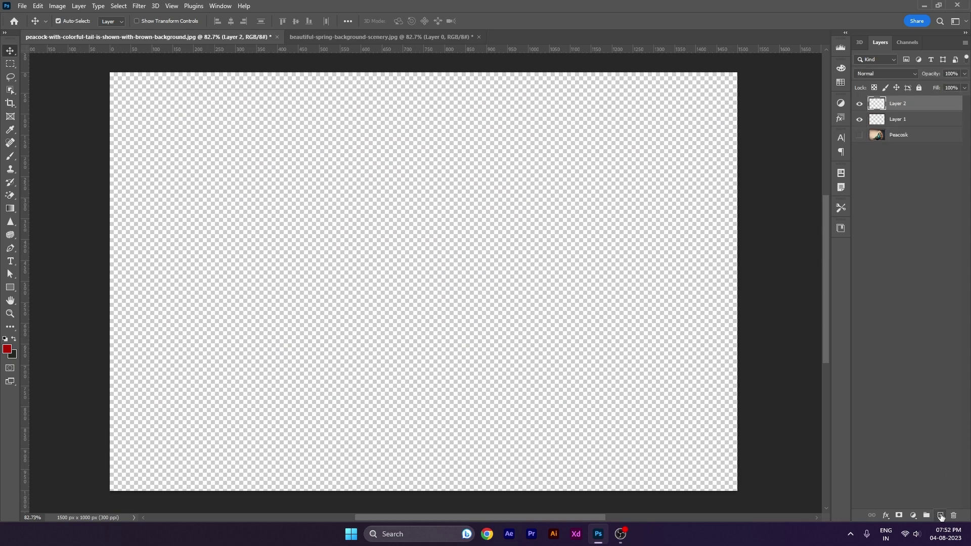
double_click(940, 515)
left_click(940, 515)
left_click(919, 198)
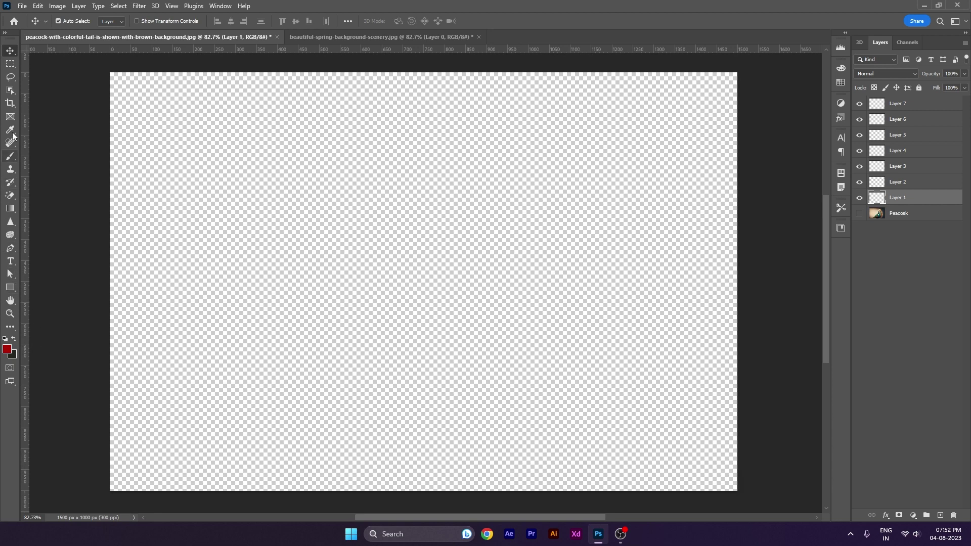
Paint a large solid red circle on Layer 1 with an enlarged hard round brush
key("b")
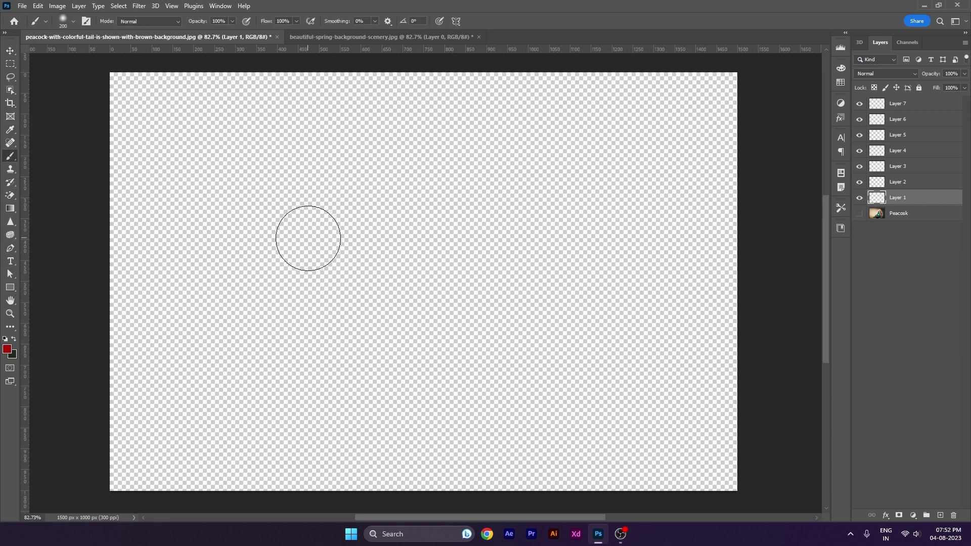
key("bracketright")
key("bracketright")
key("bracketright")
key("bracketright")
key("bracketright")
left_click(412, 276)
key("ctrl+z")
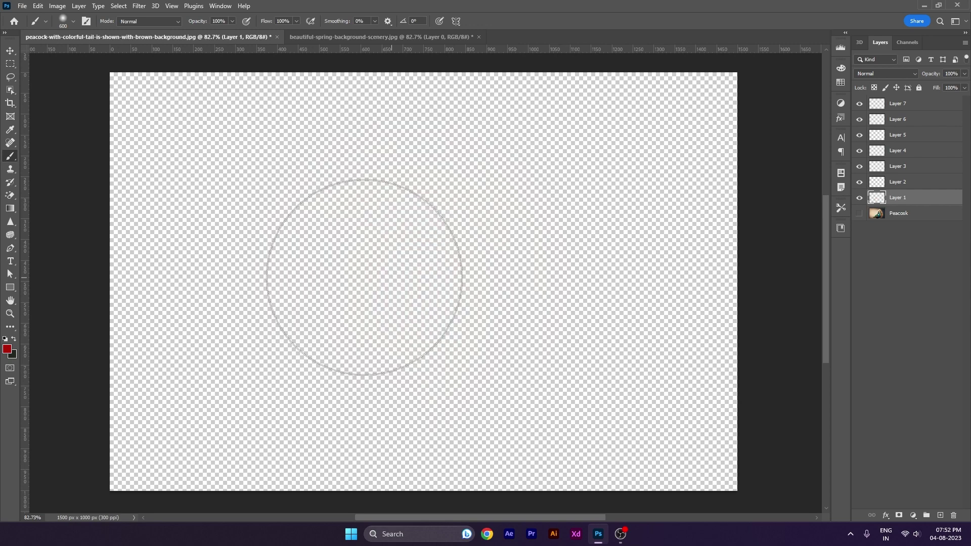
right_click(364, 278)
left_click(412, 243)
left_click(285, 267)
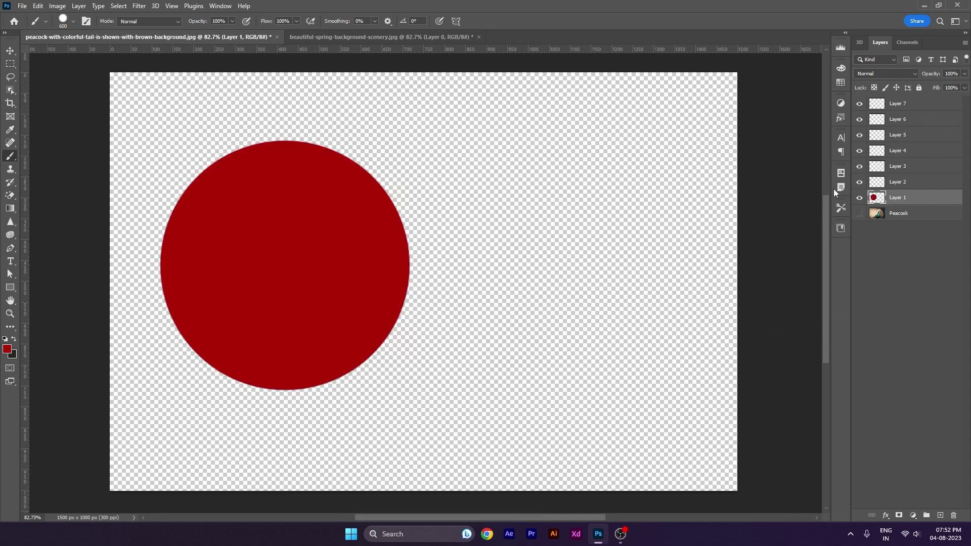
Paint a smaller dark maroon circle at the upper right on Layer 2
left_click(870, 180)
left_click(7, 349)
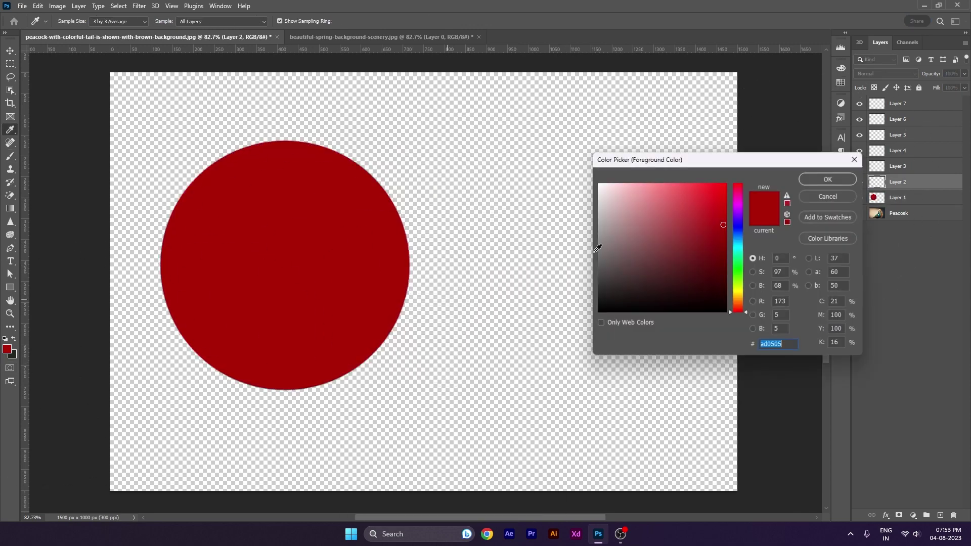
left_click(665, 269)
left_click(819, 178)
key("bracketleft")
key("bracketleft")
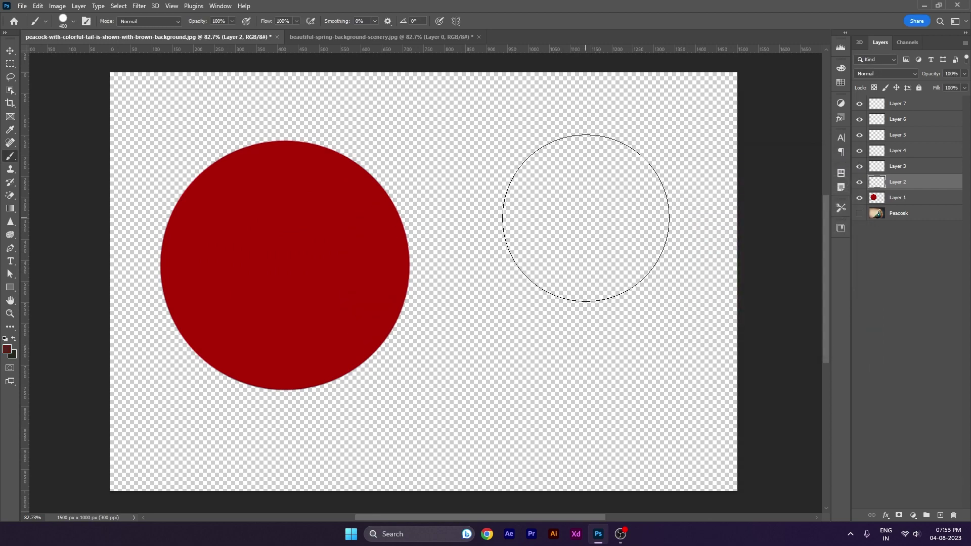
key("bracketleft")
key("bracketleft")
left_click(577, 176)
Paint a brighter red circle at the lower right on Layer 3
left_click(899, 171)
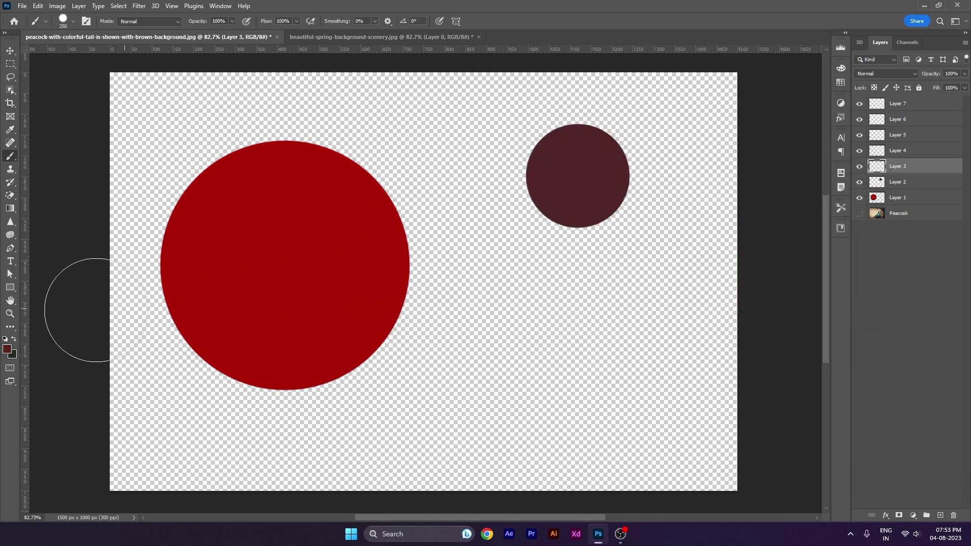
left_click(7, 349)
left_click(728, 236)
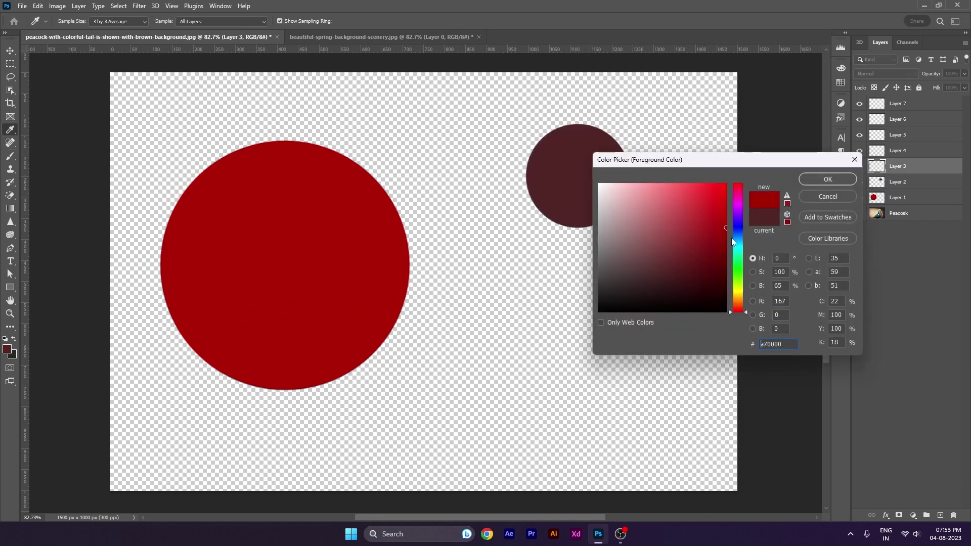
key("Return")
left_click(538, 370)
Paint a green circle in the upper middle on Layer 4
left_click(907, 156)
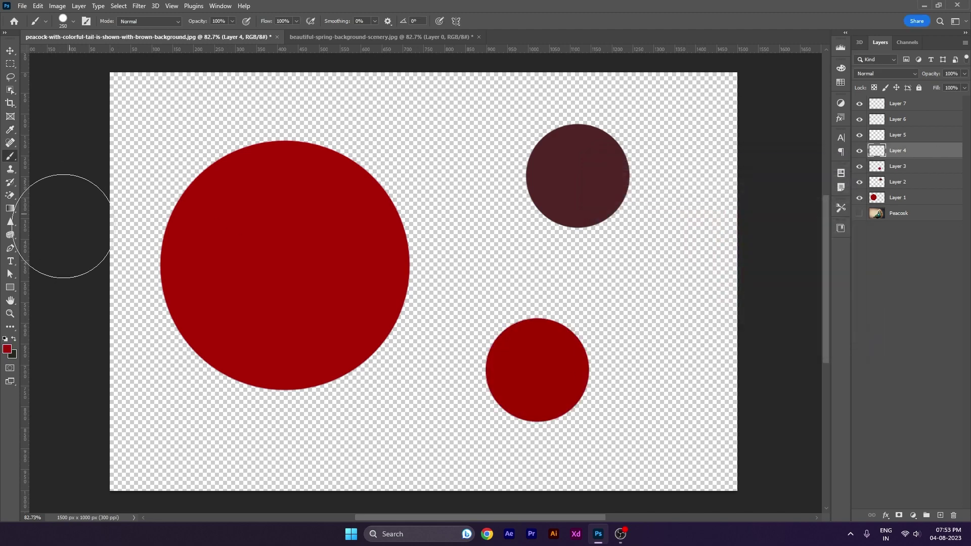
left_click(7, 349)
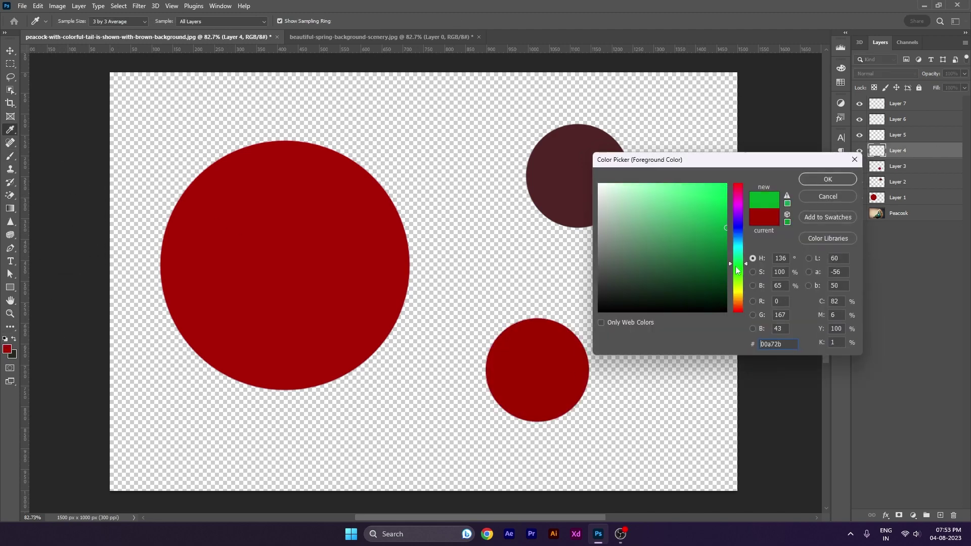
left_click_drag(738, 261, 733, 252)
key("Return")
left_click(471, 218)
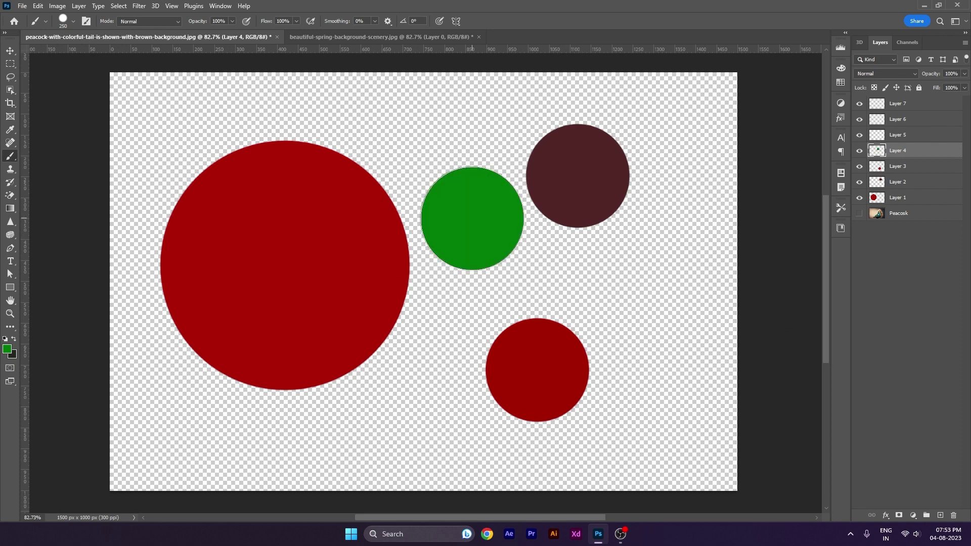
Paint a dark blue-violet circle on the right side on Layer 5
left_click(898, 134)
left_click(7, 349)
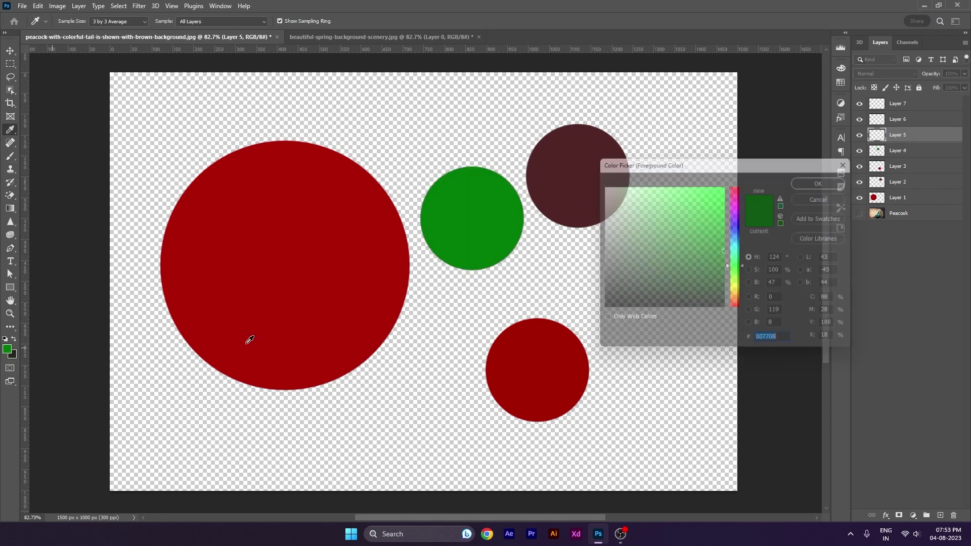
left_click_drag(738, 252, 738, 223)
left_click(700, 234)
key("Return")
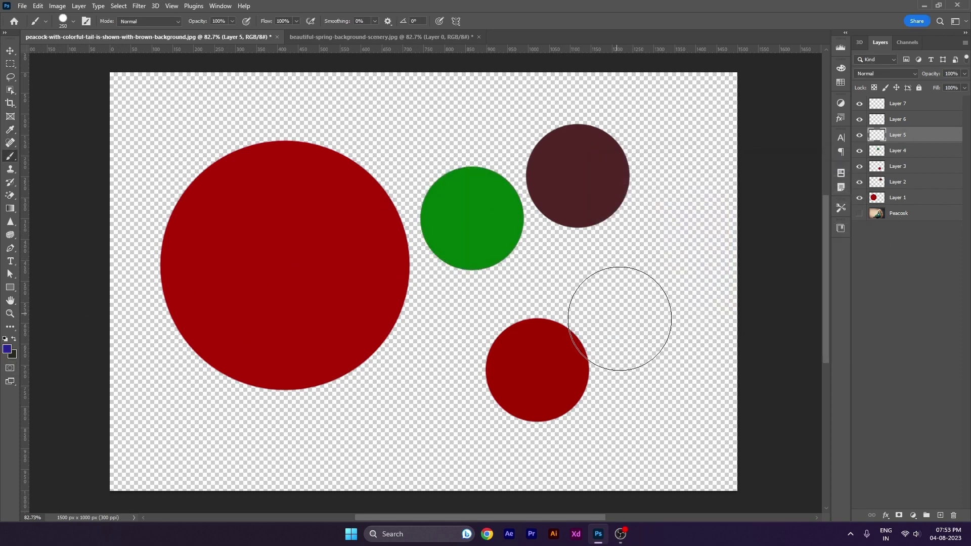
left_click(660, 351)
Paint a navy circle overlapping the big red circle's bottom on Layer 6
left_click(898, 119)
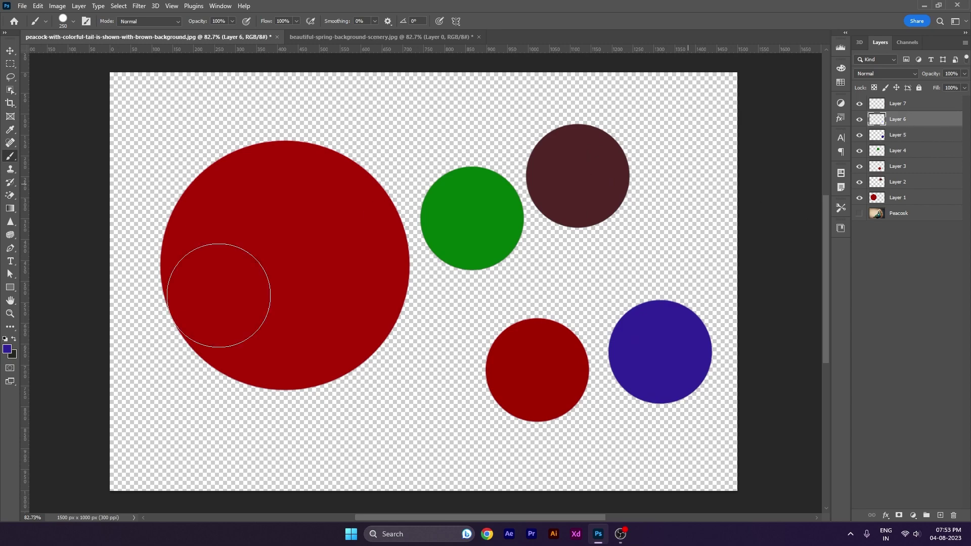
left_click(7, 349)
left_click(703, 283)
key("Return")
key("b")
left_click(338, 387)
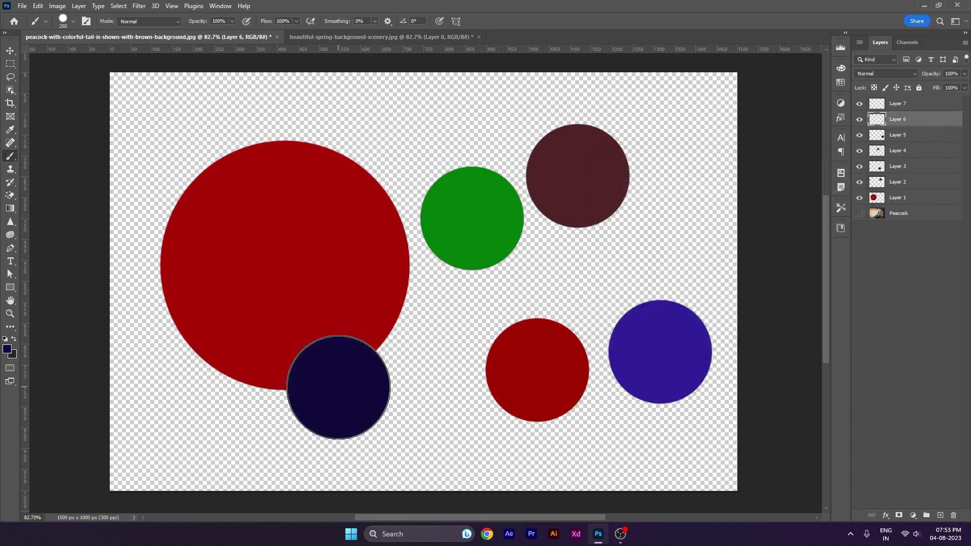
Paint an orange-brown circle over the big red circle's top on Layer 7
left_click(936, 105)
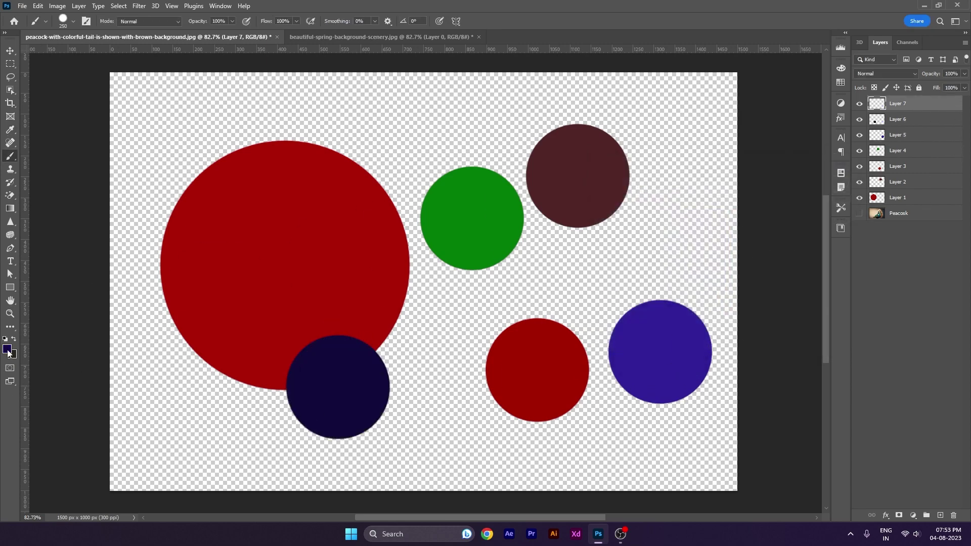
left_click(7, 349)
left_click(739, 279)
left_click(738, 302)
left_click(689, 220)
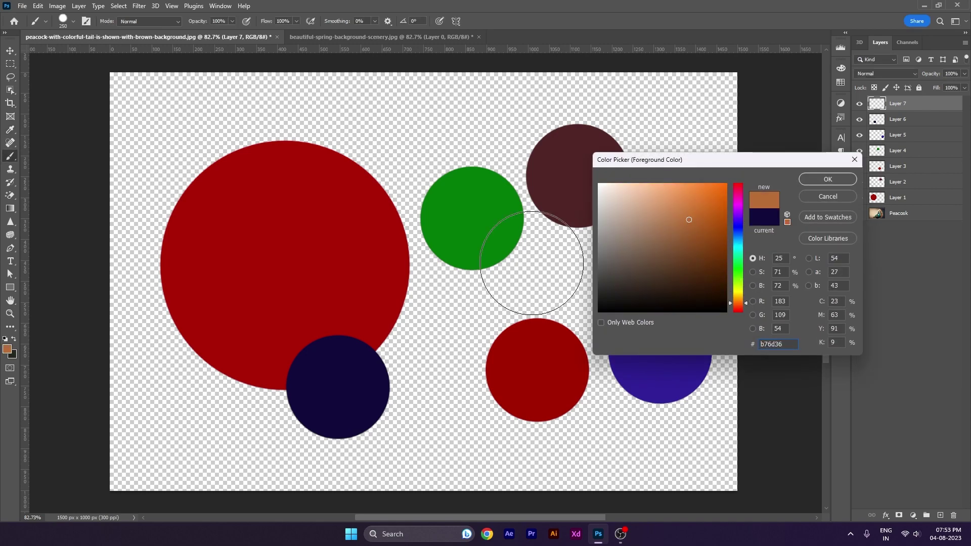
key("Return")
left_click(317, 144)
Select all seven circle layers, Layer 1 through Layer 7, and group them into Group 1
key("v")
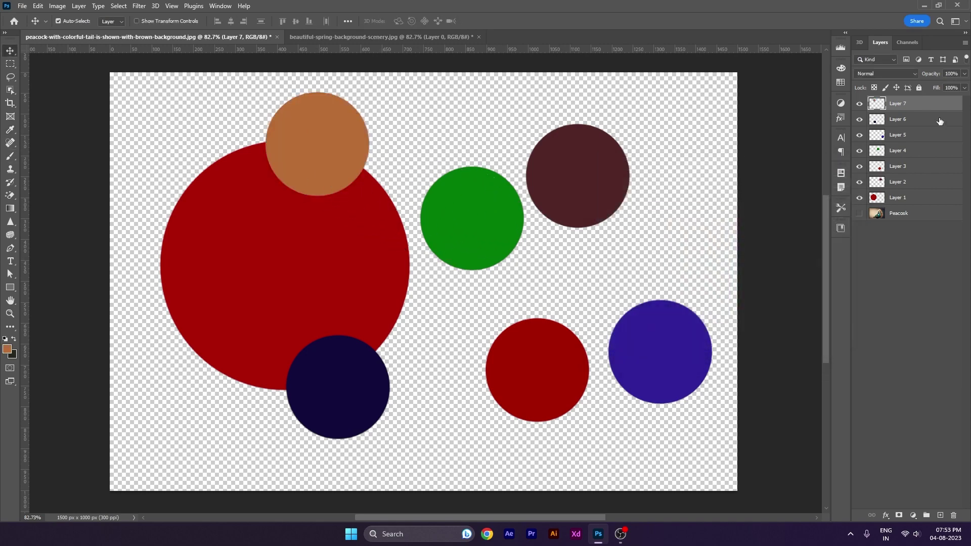
mouse_move(859, 103)
left_mouse_down()
mouse_move(859, 198)
mouse_move(855, 106)
left_mouse_up()
left_click(907, 199, "shift")
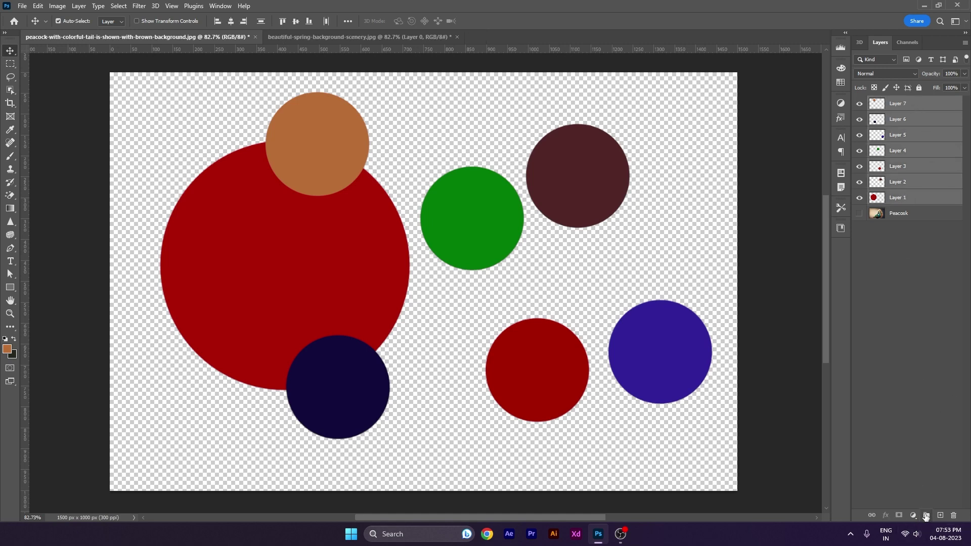
left_click(926, 516)
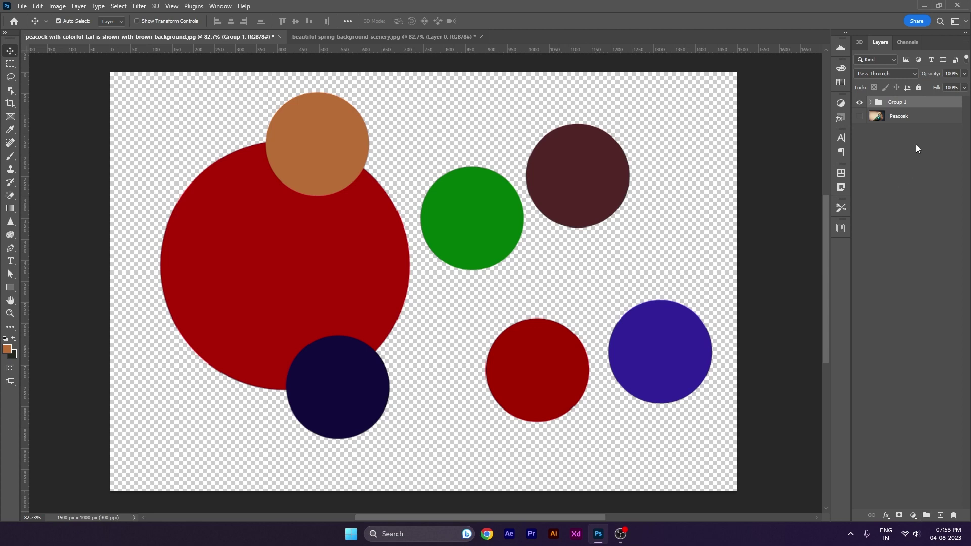
double_click(898, 103)
Rename the group to A, toggle its visibility, and drag the maroon circle down-right
type("A")
key("Return")
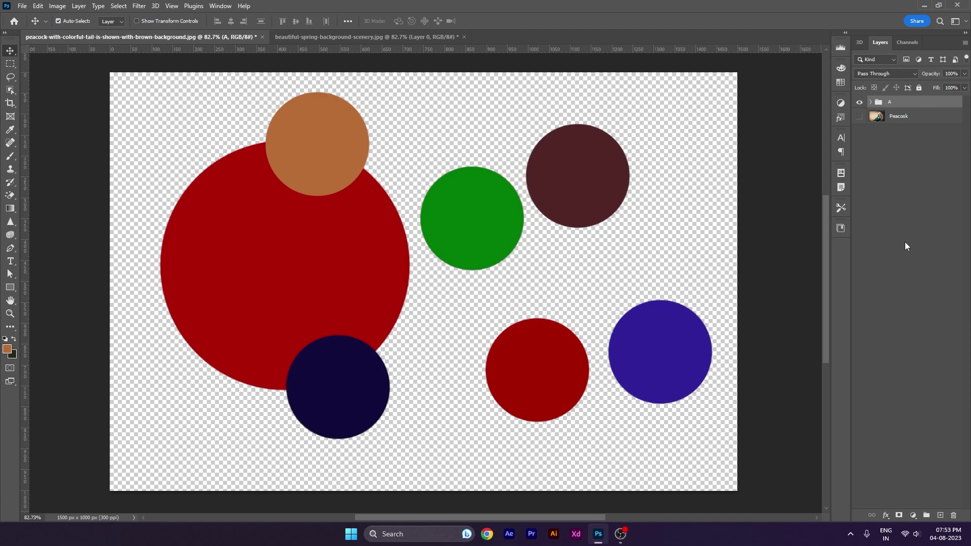
left_click(860, 104)
left_click(859, 103)
left_click_drag(588, 191, 632, 226)
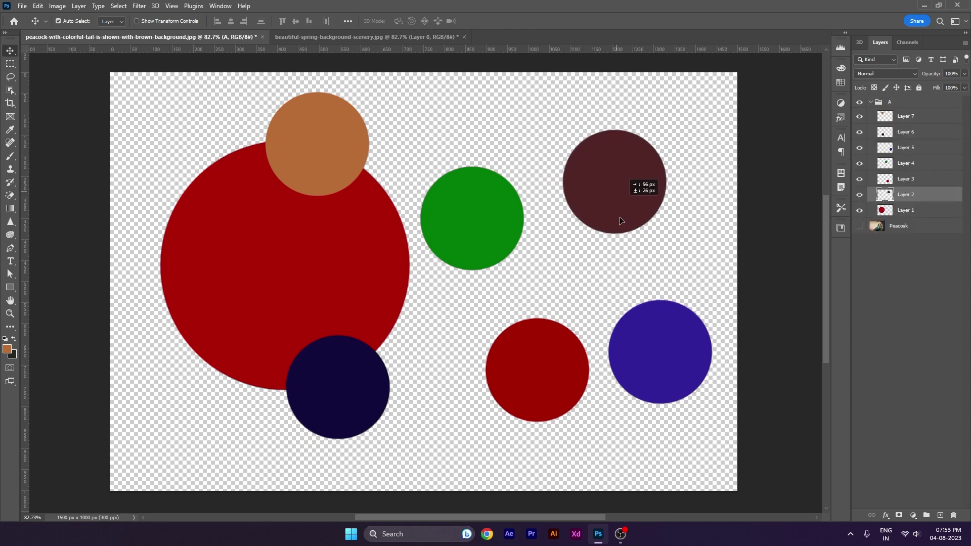
left_click(871, 103)
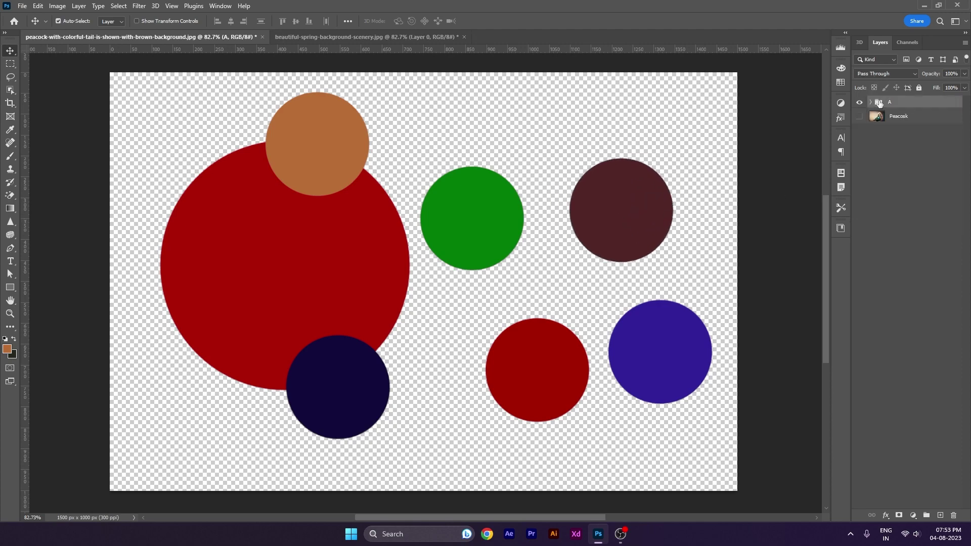
Ungroup A and group Layers 4 to 7 into Group 1
right_click(915, 106)
right_click(914, 106)
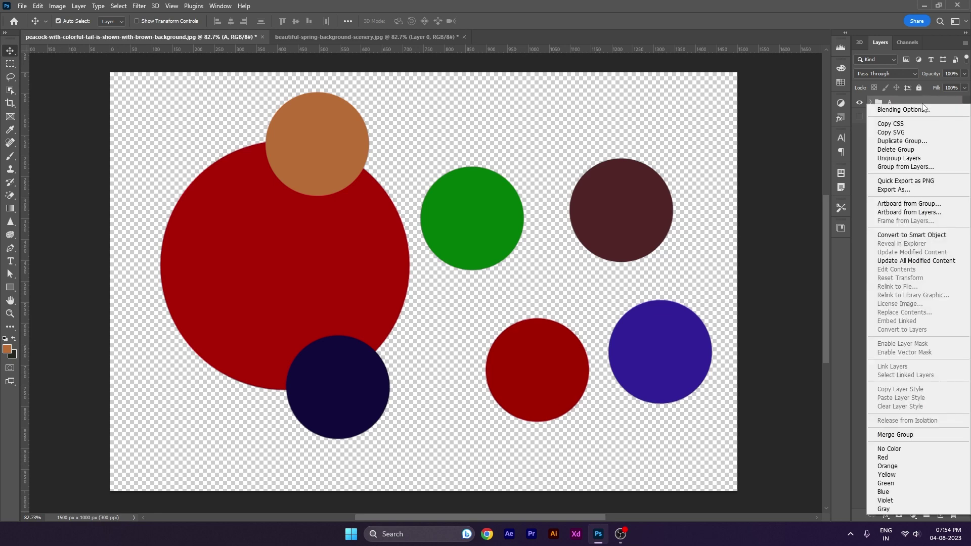
left_click(890, 159)
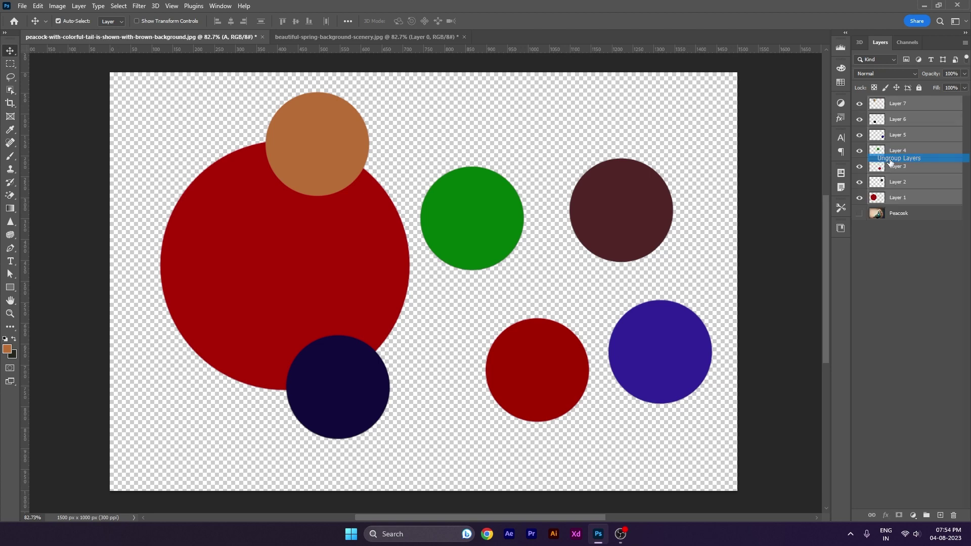
left_click(903, 262)
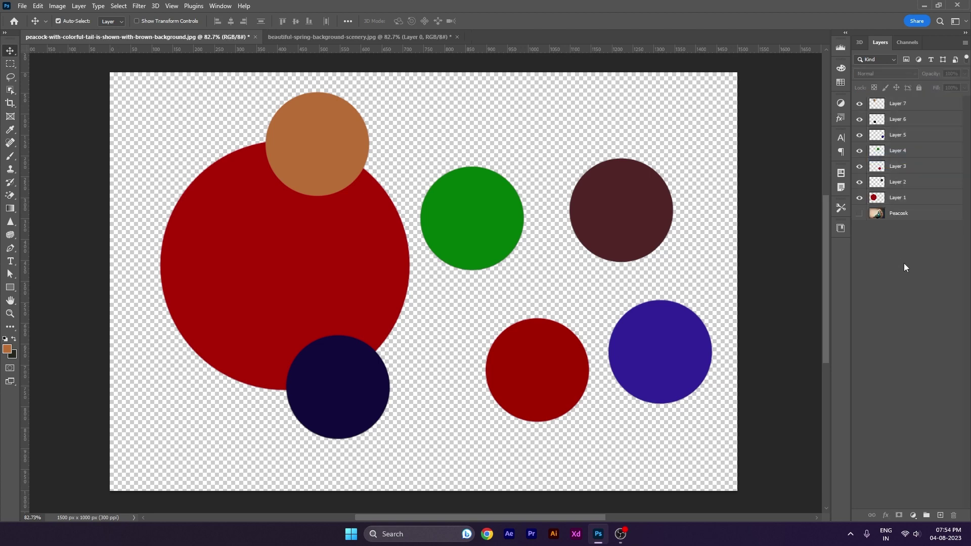
left_click(913, 108)
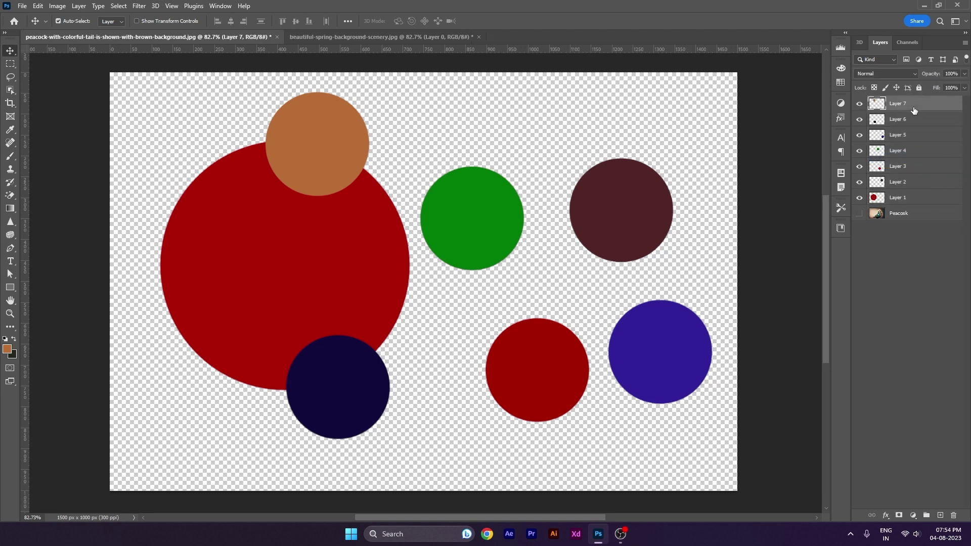
left_click(914, 151, "shift")
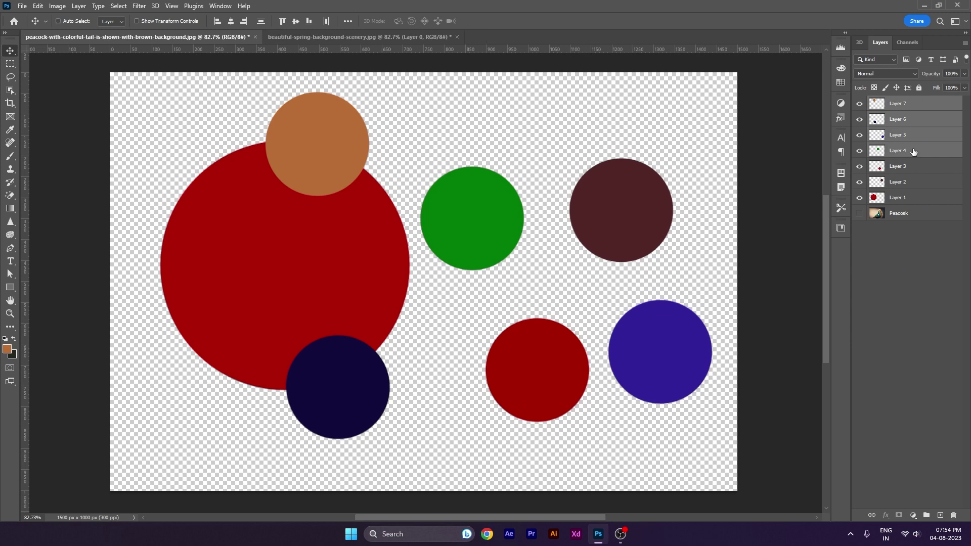
key("ctrl+g")
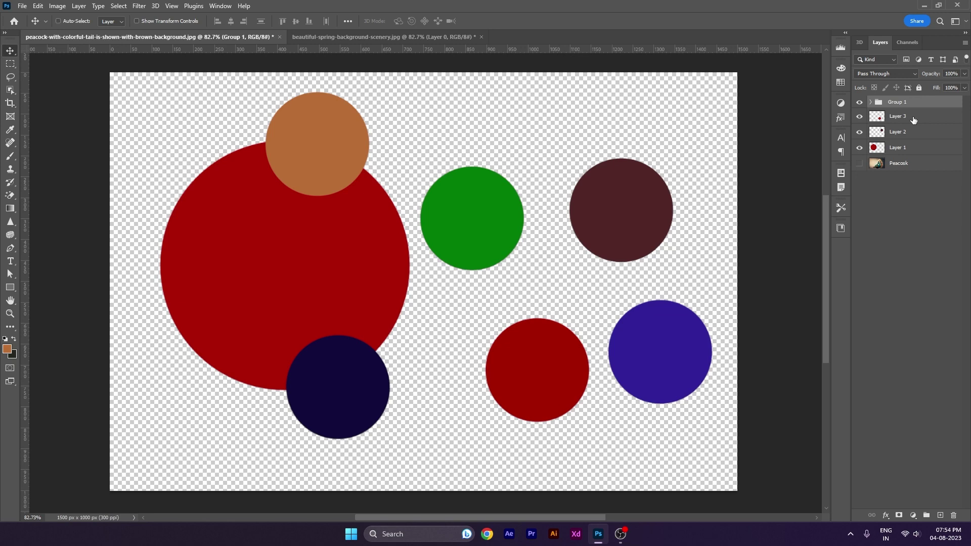
Group Layers 1 to 3 into Group 2, toggle its visibility, then delete it
key("ctrl")
left_click(910, 121)
left_click(907, 147, "shift")
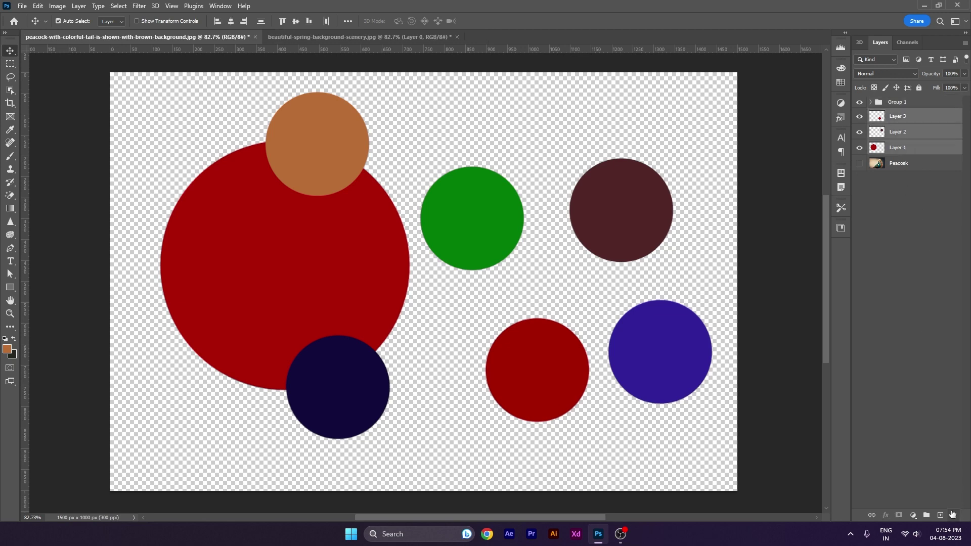
left_click(928, 516)
left_click(859, 115)
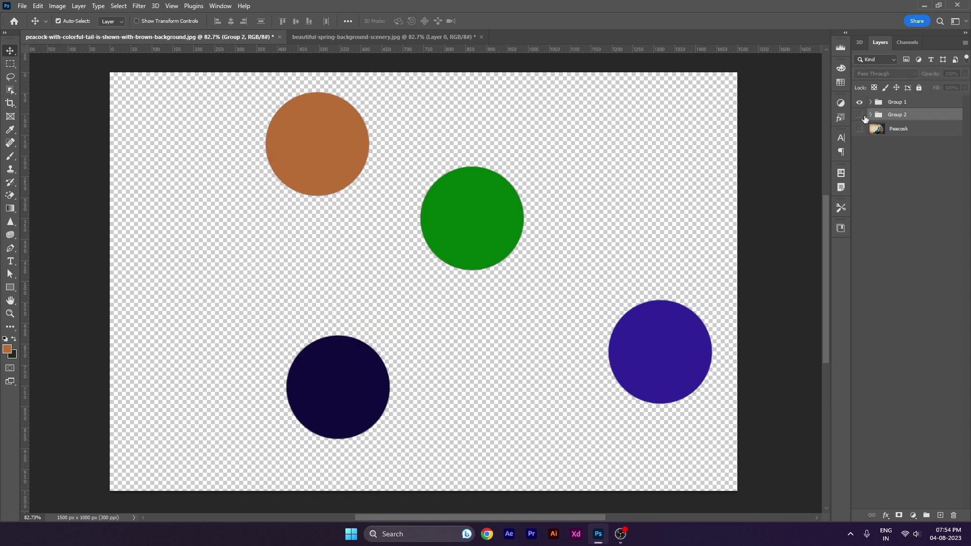
left_click(859, 102)
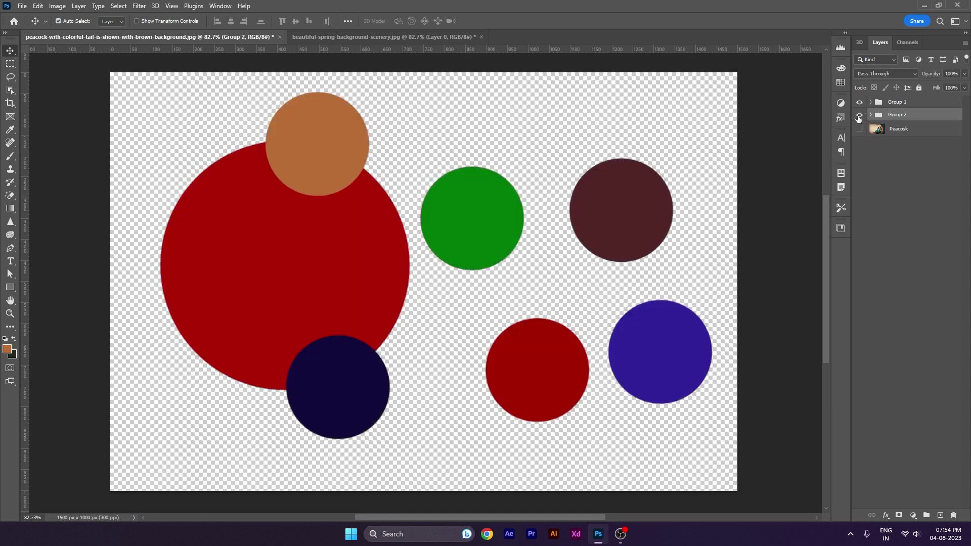
left_click(859, 115)
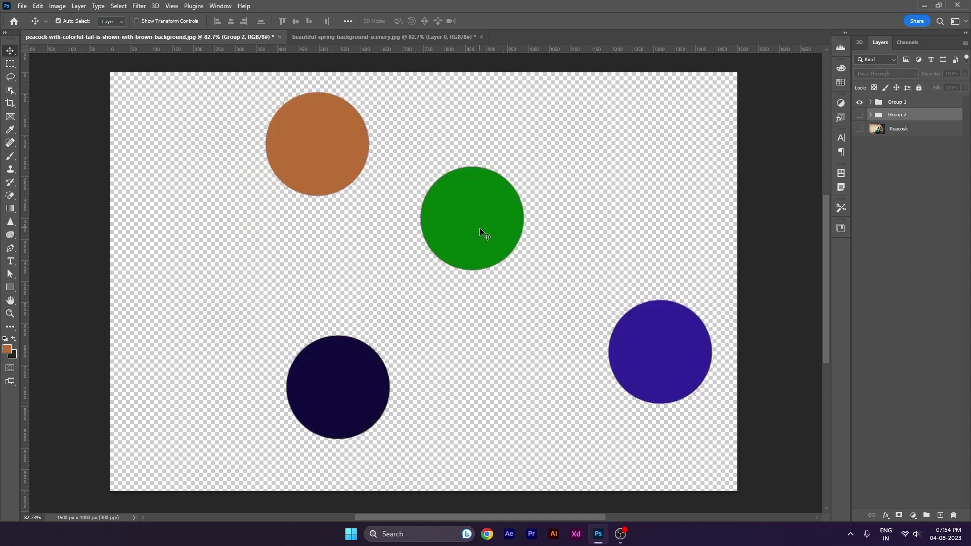
left_click(862, 116)
left_click(860, 115)
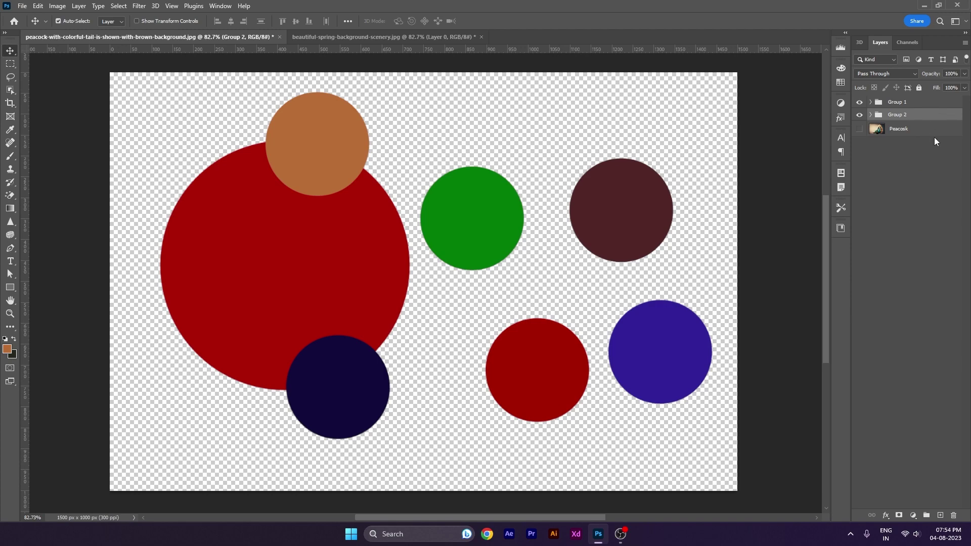
key("Delete")
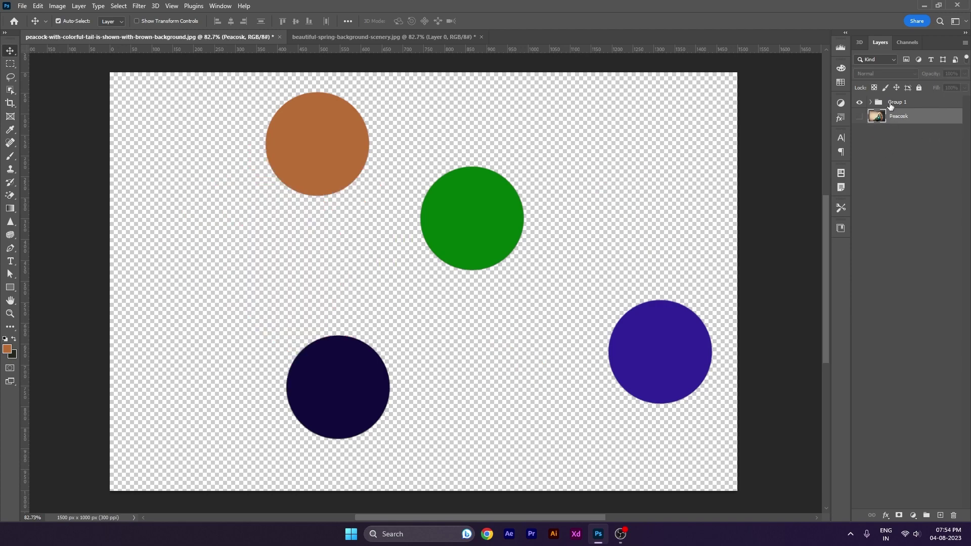
Ungroup Group 1, shift the four circles left, and show the Peacock layer
left_click(891, 106)
right_click(891, 105)
left_click(905, 156)
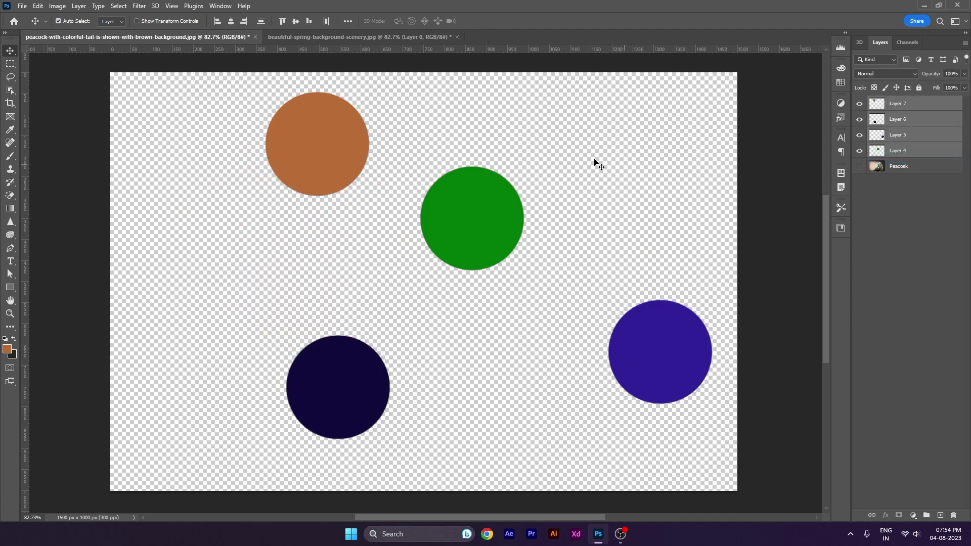
left_click_drag(624, 393, 523, 389)
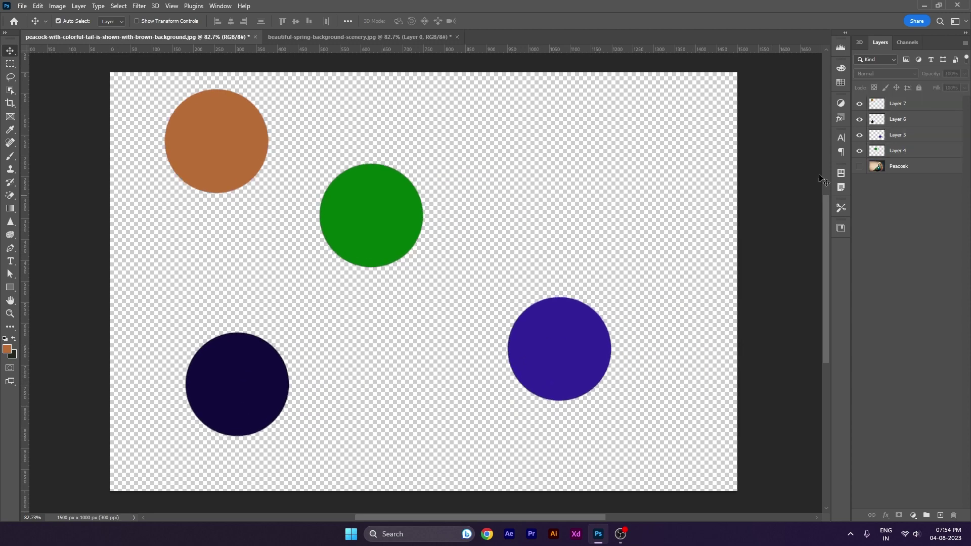
left_click(859, 165)
Rearrange the blue-violet, green, orange and navy circles into a column on the left
left_click_drag(577, 369, 403, 379)
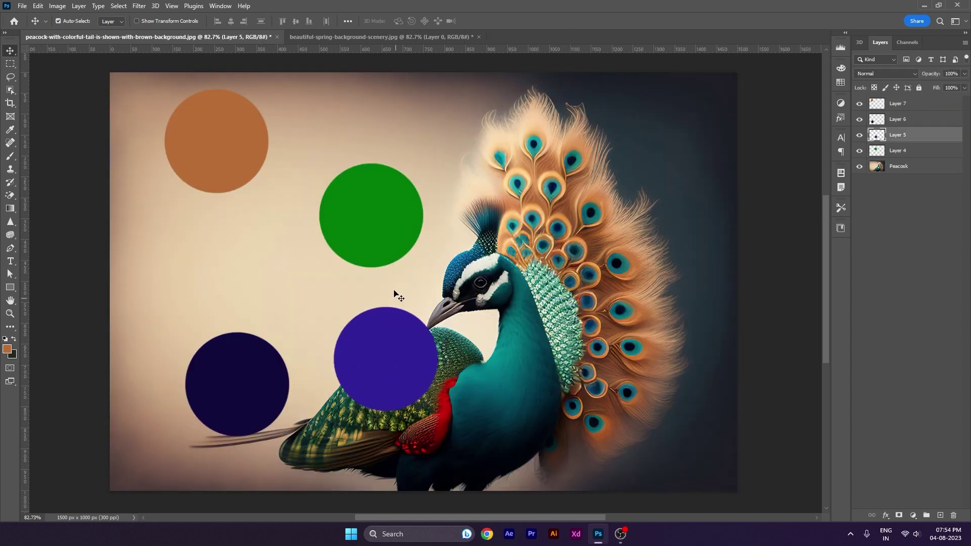
left_click_drag(374, 227, 331, 254)
left_click_drag(215, 128, 173, 134)
left_click_drag(242, 367, 187, 238)
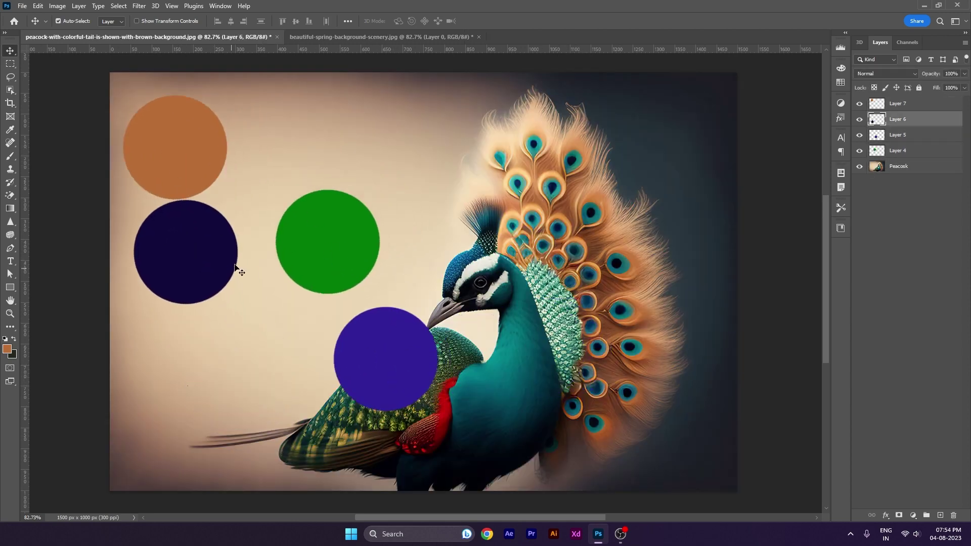
left_click_drag(341, 256, 203, 403)
left_click_drag(383, 382, 178, 347)
left_click_drag(190, 199, 198, 251)
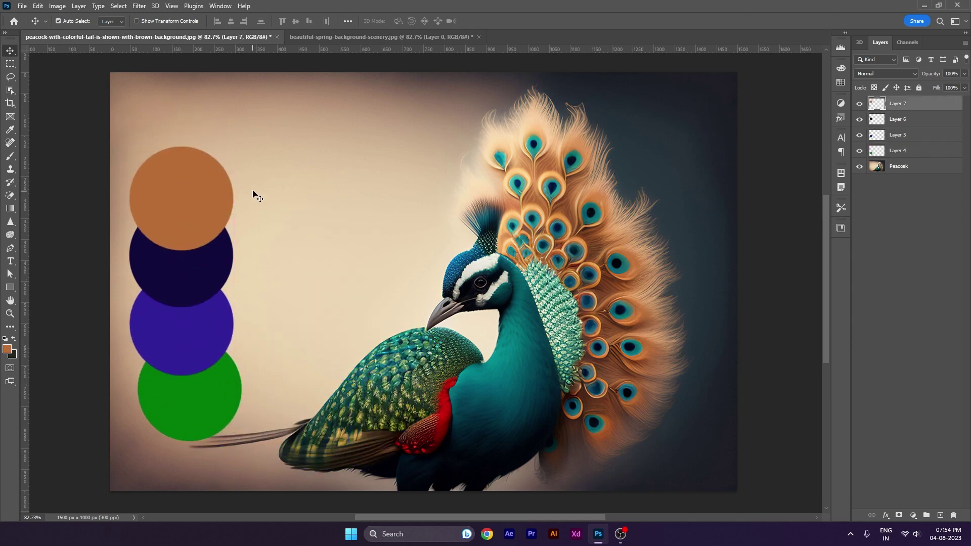
left_click_drag(255, 193, 178, 389)
key("ctrl+z")
Lock the Peacock layer and horizontally centre-align the four circles into a column
left_click(919, 87)
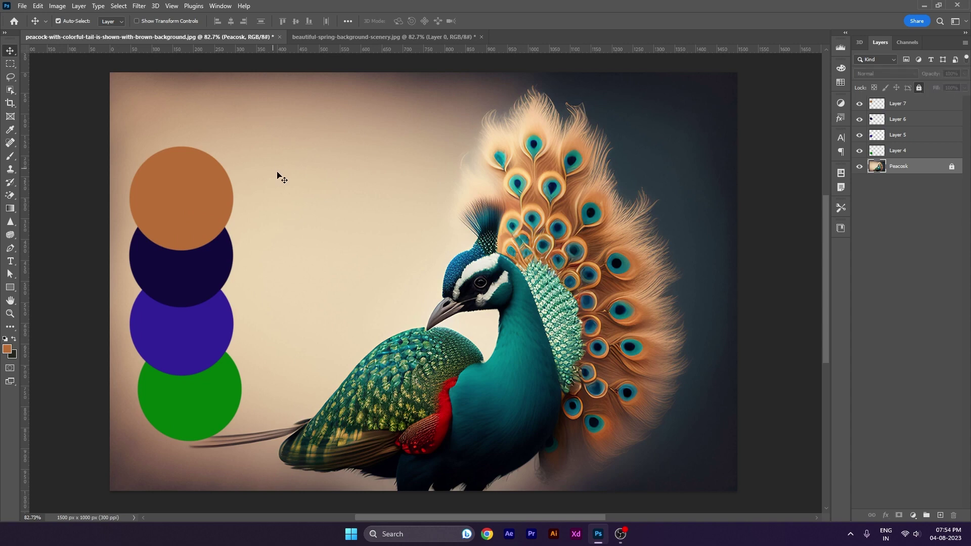
left_click_drag(293, 145, 131, 405)
left_click(231, 21)
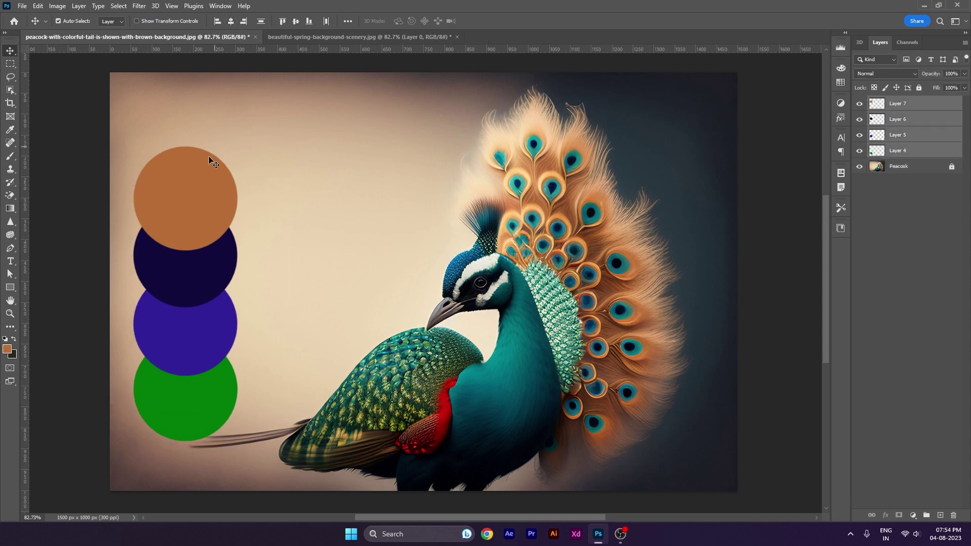
mouse_move(211, 158)
left_mouse_down()
mouse_move(217, 108)
mouse_move(185, 346)
left_mouse_up()
left_click(306, 152)
left_click_drag(191, 179, 202, 175)
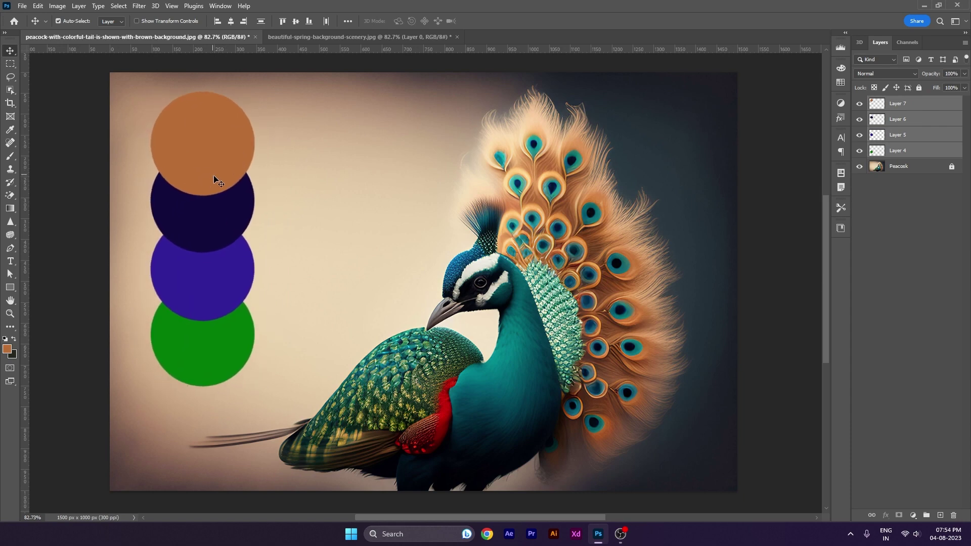
left_click_drag(295, 111, 145, 371)
Alt-drag a copy of the circle column to the right, then delete the copy
left_click_drag(218, 148, 340, 150)
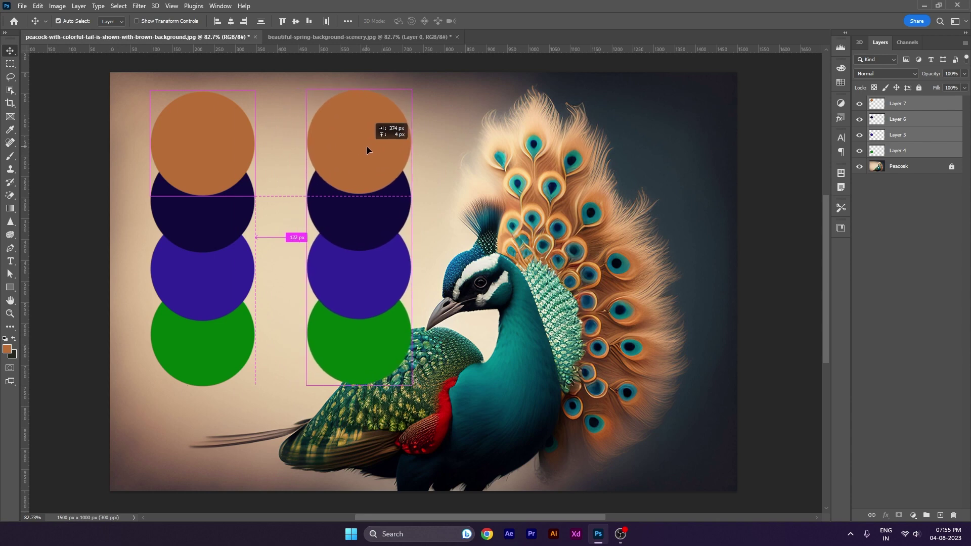
left_click_drag(340, 151, 381, 153)
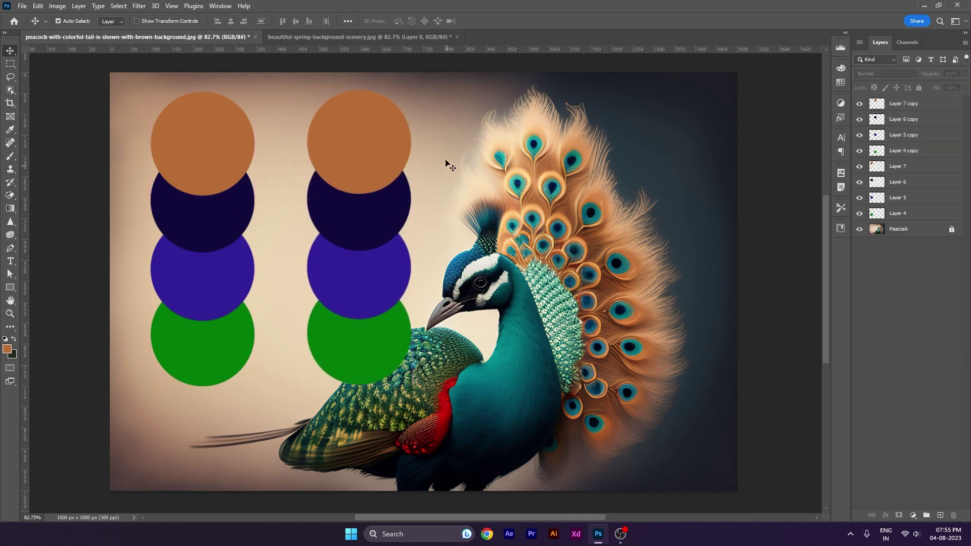
mouse_move(368, 348)
left_mouse_down()
mouse_move(396, 348)
mouse_move(329, 350)
mouse_move(357, 345)
left_mouse_up()
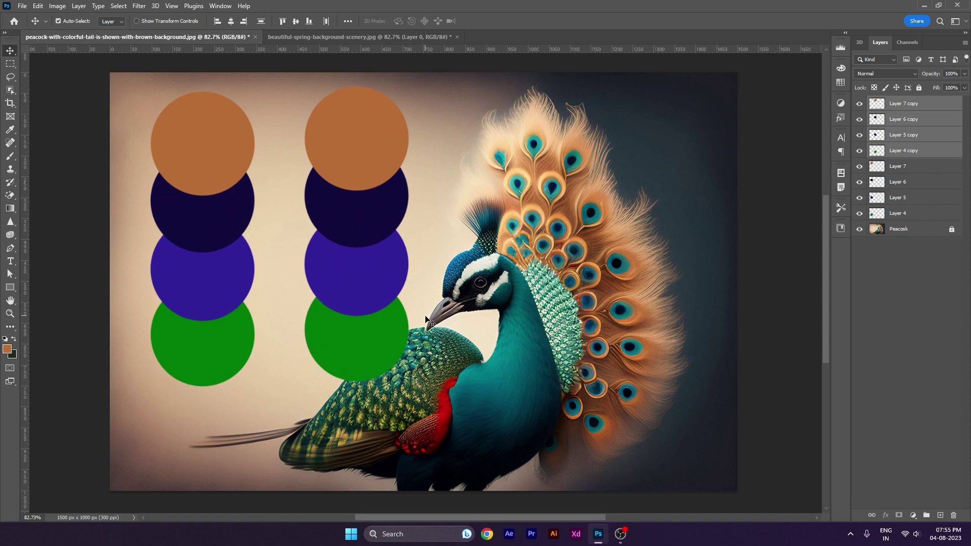
key("Delete")
Duplicate the four circles with Ctrl+J, delete the copies, then delete Layers 4–7
left_click_drag(335, 108, 152, 364)
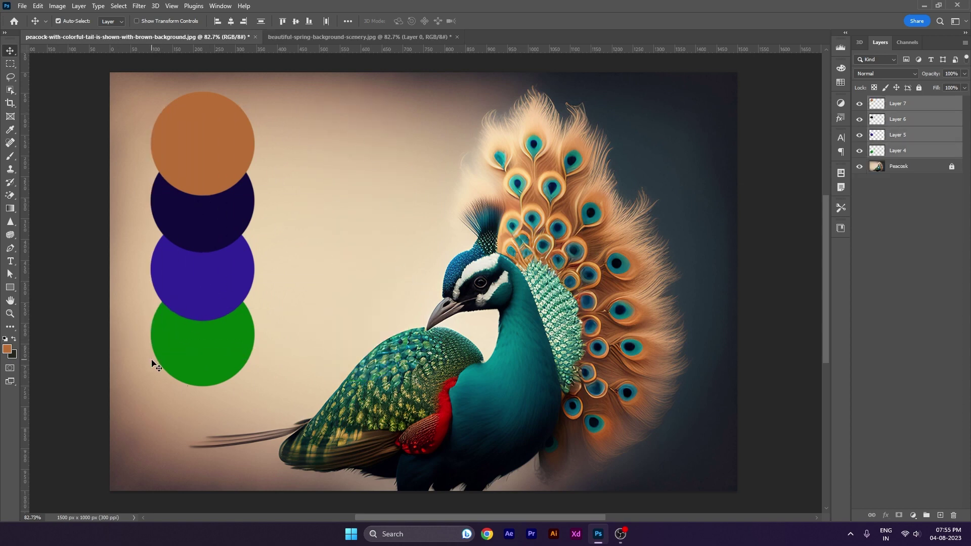
left_click_drag(334, 103, 150, 299)
key("ctrl")
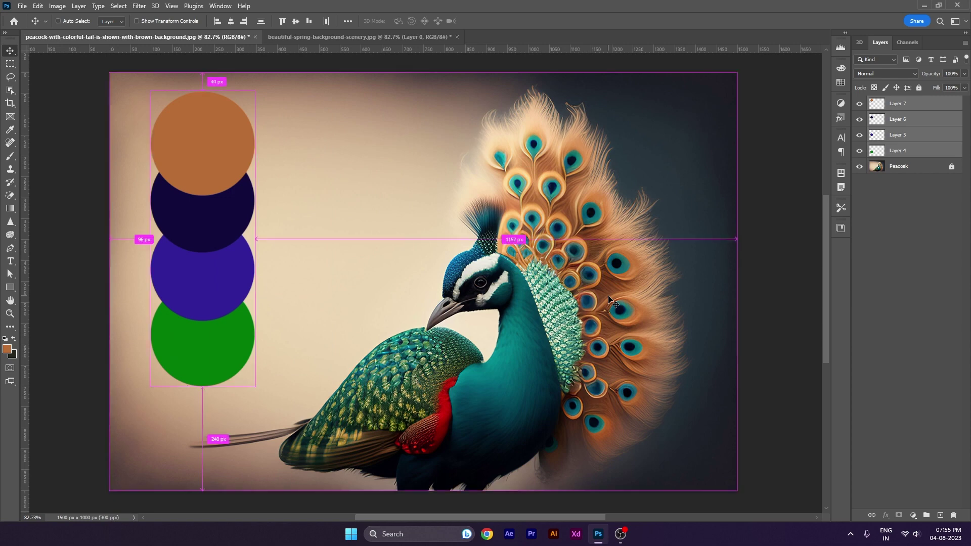
key("ctrl+j")
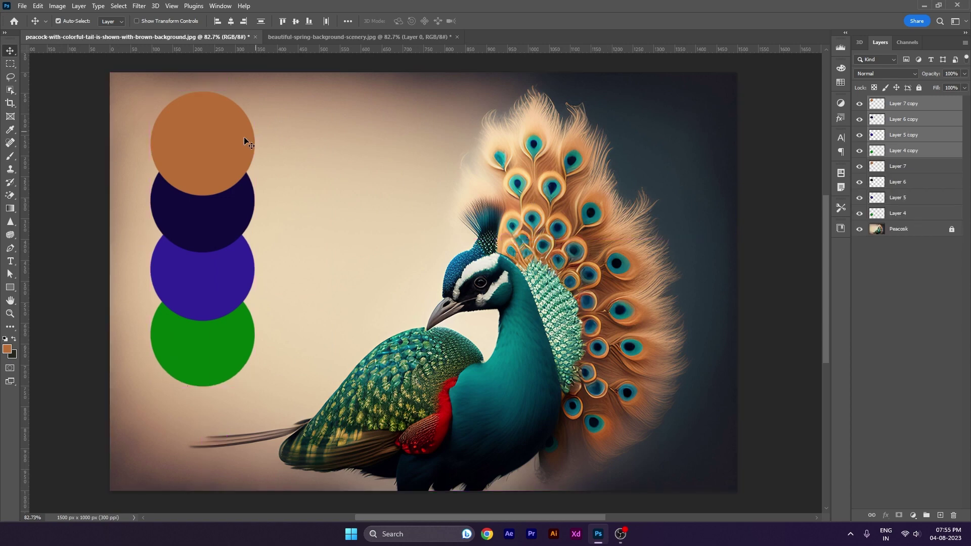
mouse_move(191, 164)
left_mouse_down()
mouse_move(324, 165)
mouse_move(329, 152)
left_mouse_up()
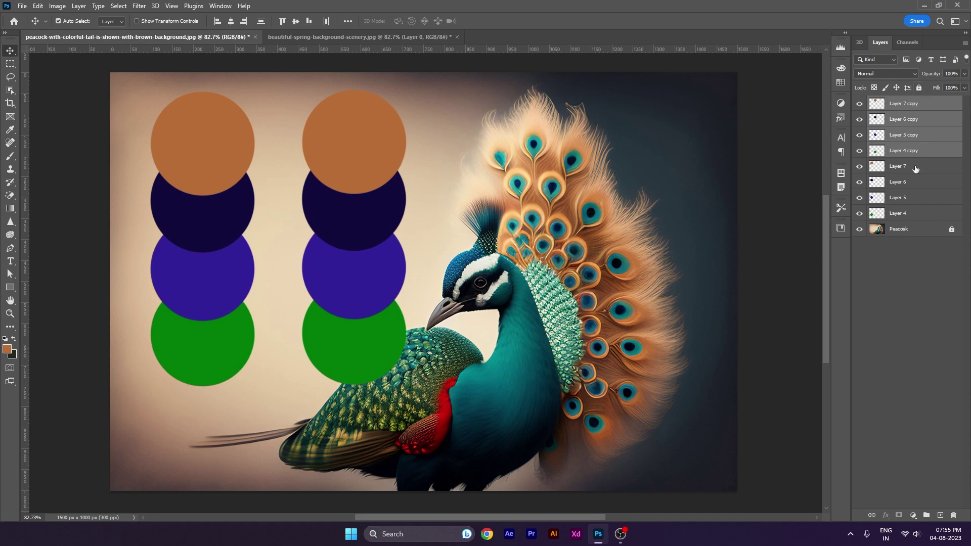
key("Delete")
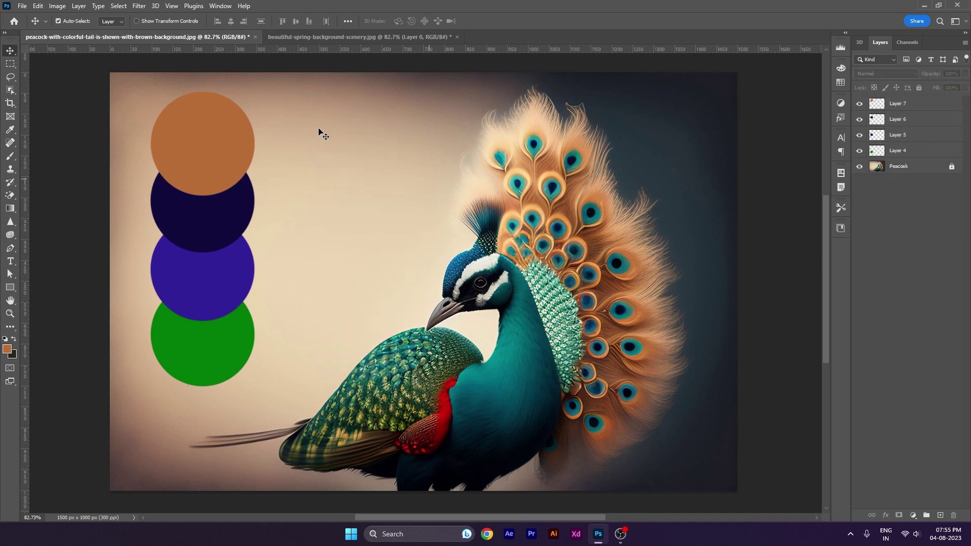
left_click_drag(347, 136, 189, 384)
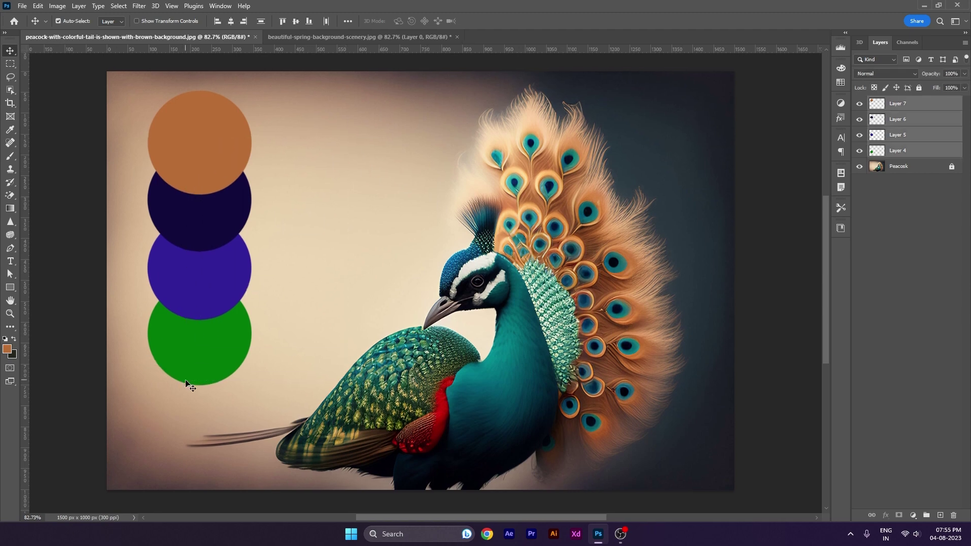
key("Delete")
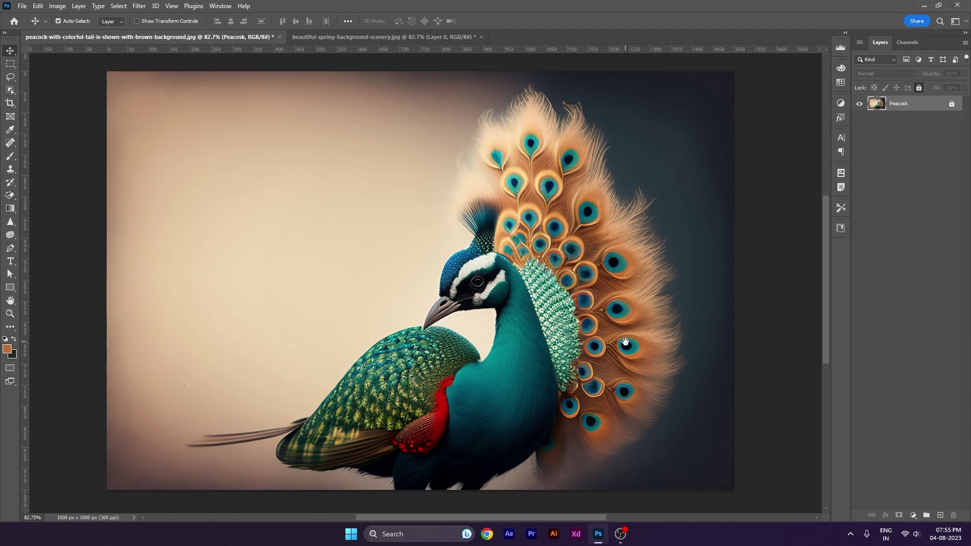
Unlock the Peacock layer, nudge it slightly, and bring the spring-flower document to the front
left_click(919, 88)
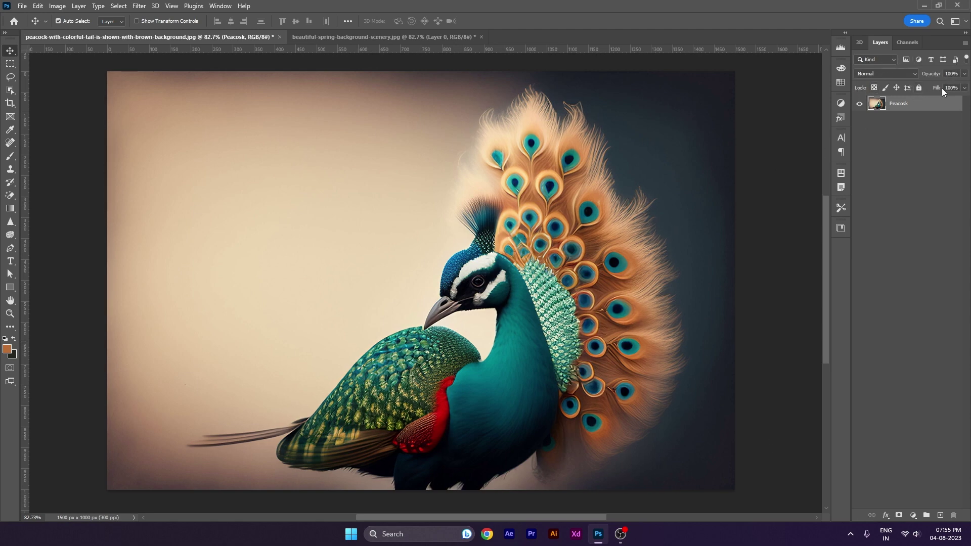
left_click_drag(642, 160, 638, 162)
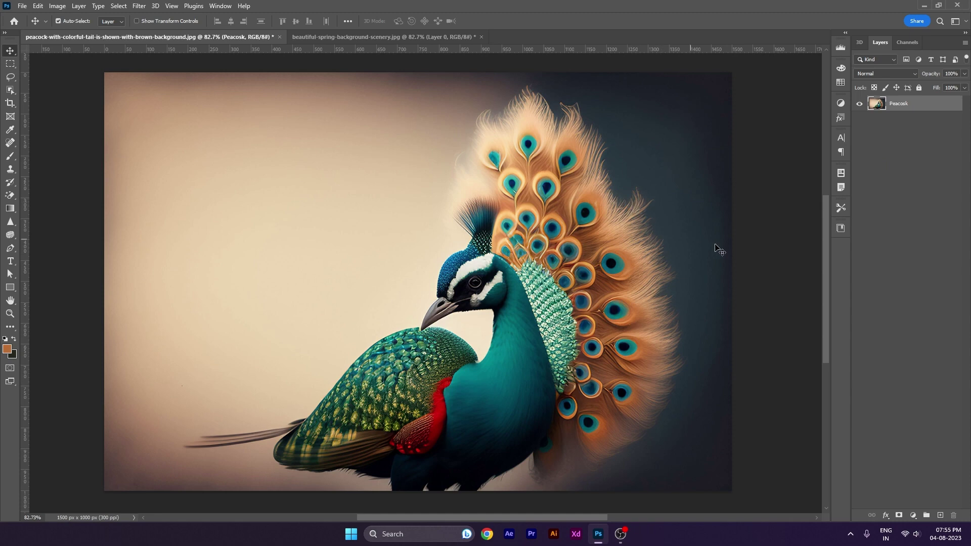
left_click(401, 37)
scroll(508, 195, "down", 1)
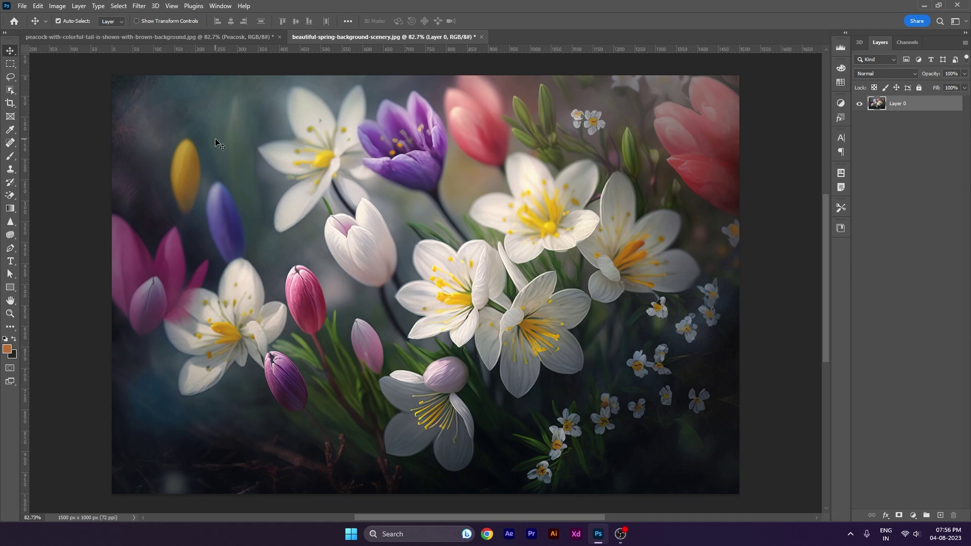
Open pngegg.png in its own tab, then return to the spring-flower document
key("ctrl")
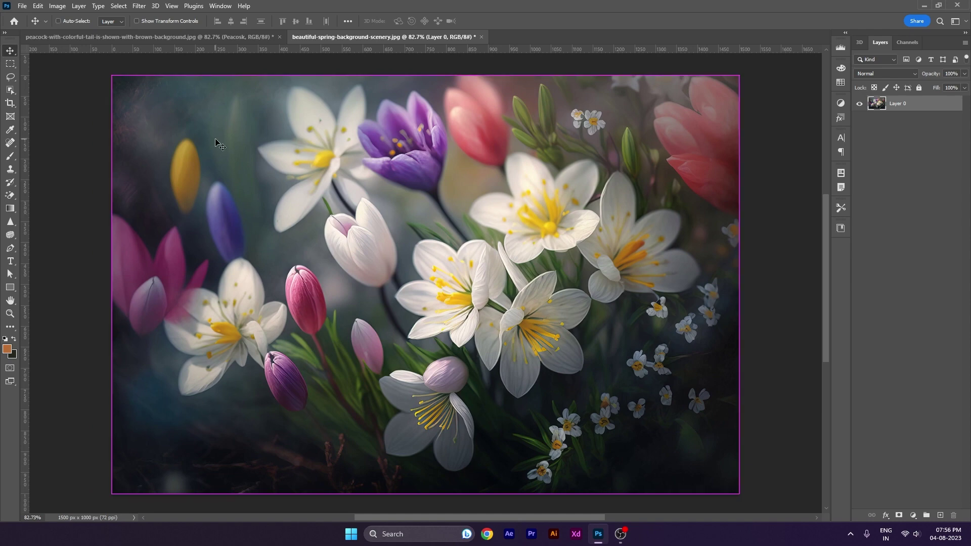
key("ctrl+o")
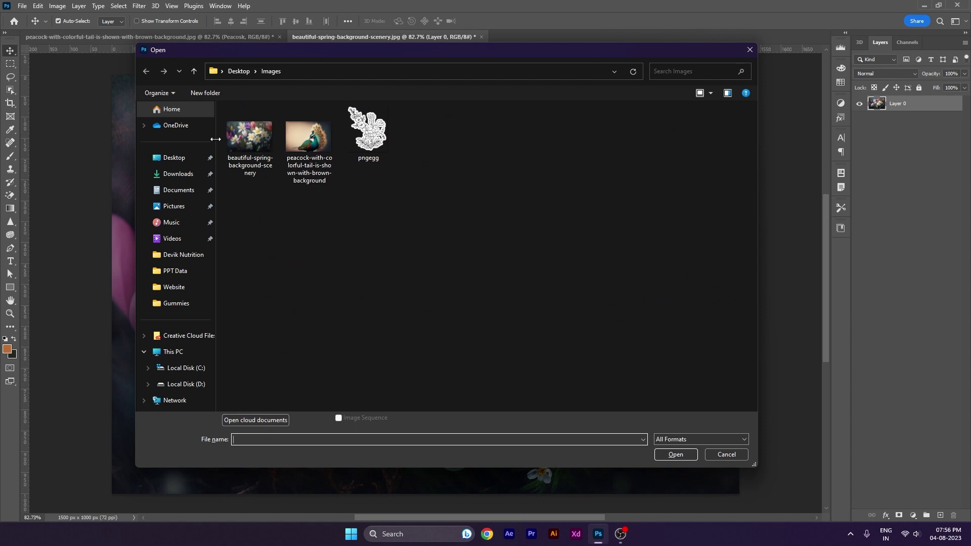
double_click(377, 142)
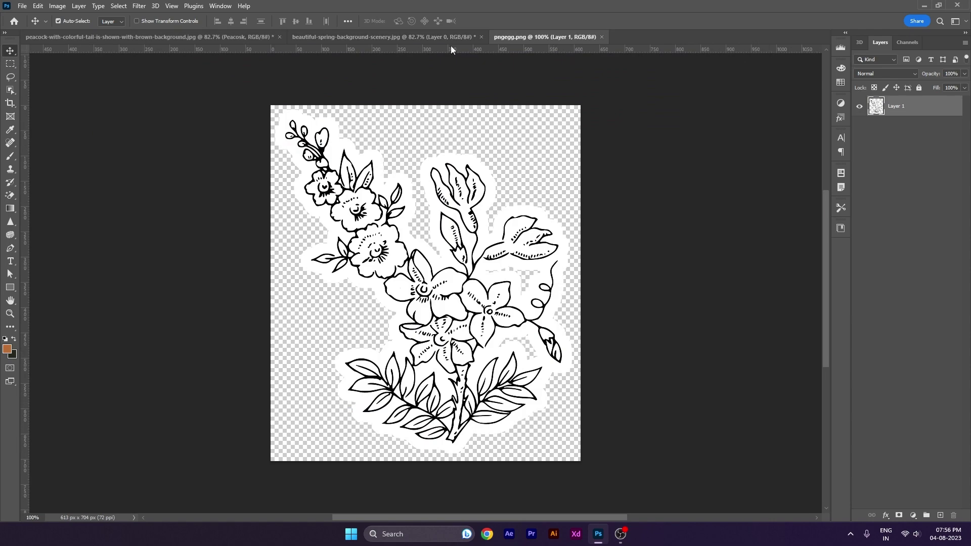
left_click(451, 37)
Cancel a second File > Open, shift the flower image down-right, and show the peacock document
left_click(22, 6)
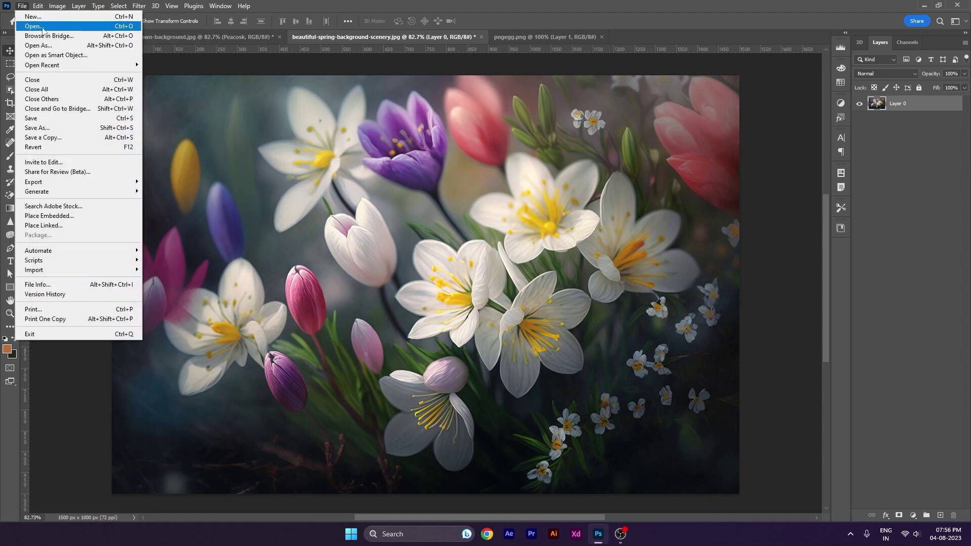
left_click(33, 26)
left_click(744, 52)
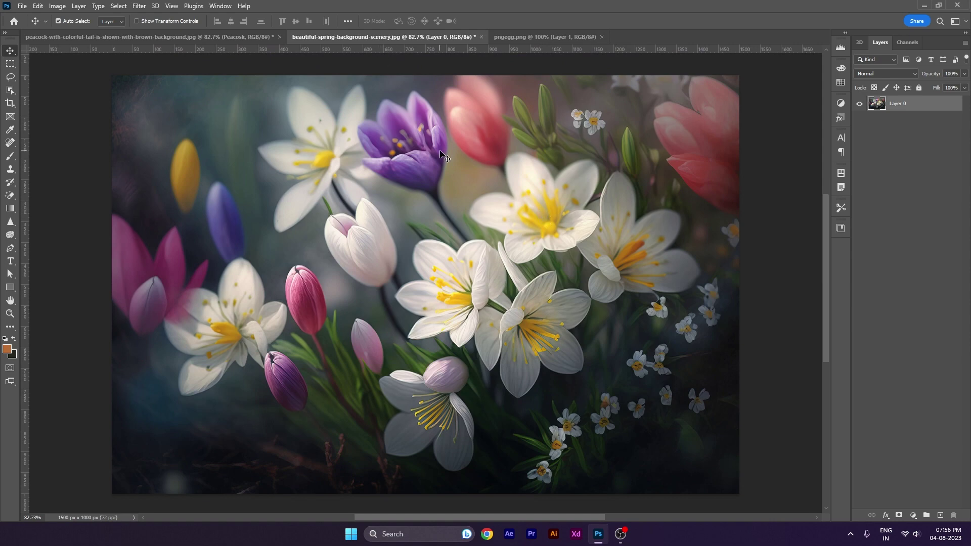
left_click_drag(438, 165, 471, 208)
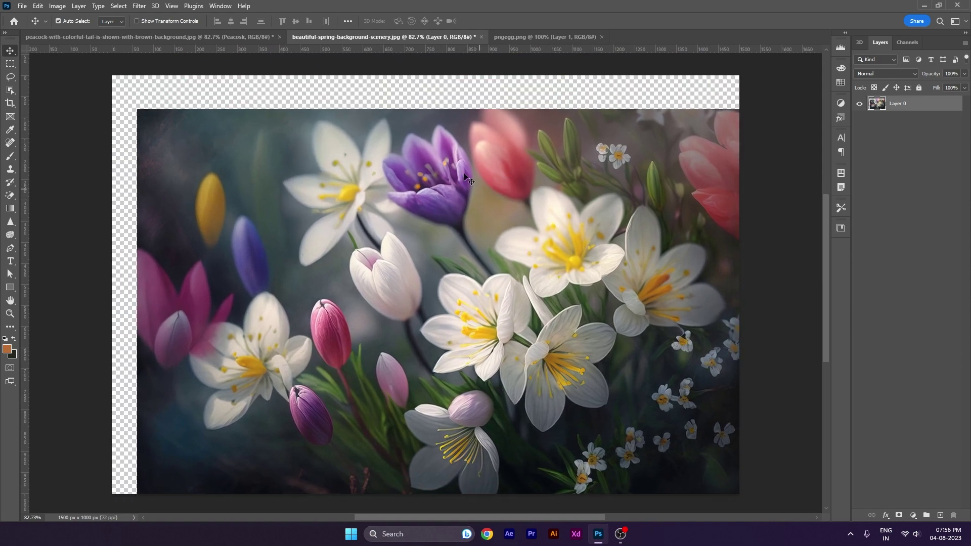
left_click(151, 36)
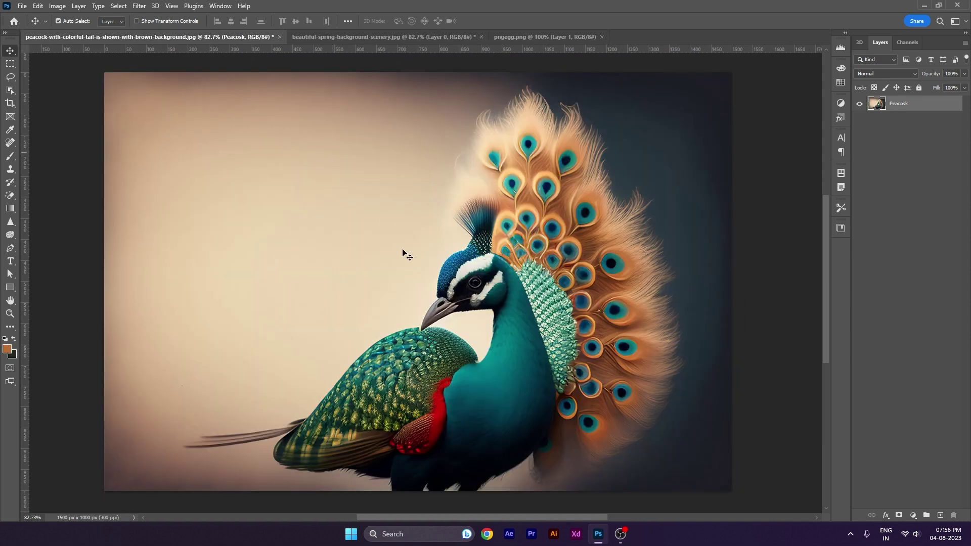
Try dragging the flower image into the peacock document twice, undoing each attempt
left_click(406, 41)
mouse_move(435, 232)
left_mouse_down()
mouse_move(444, 204)
mouse_move(512, 182)
mouse_move(244, 40)
left_mouse_up()
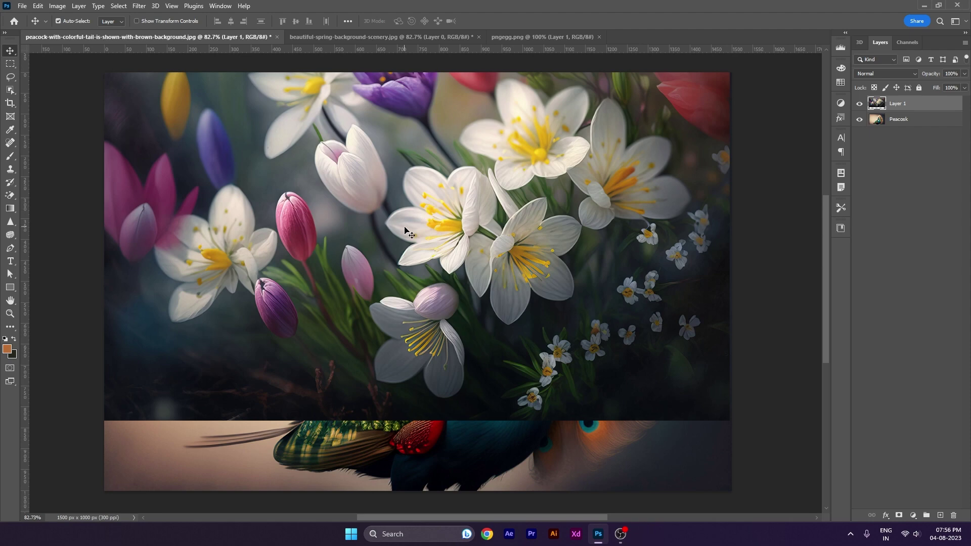
left_click_drag(416, 211, 462, 307)
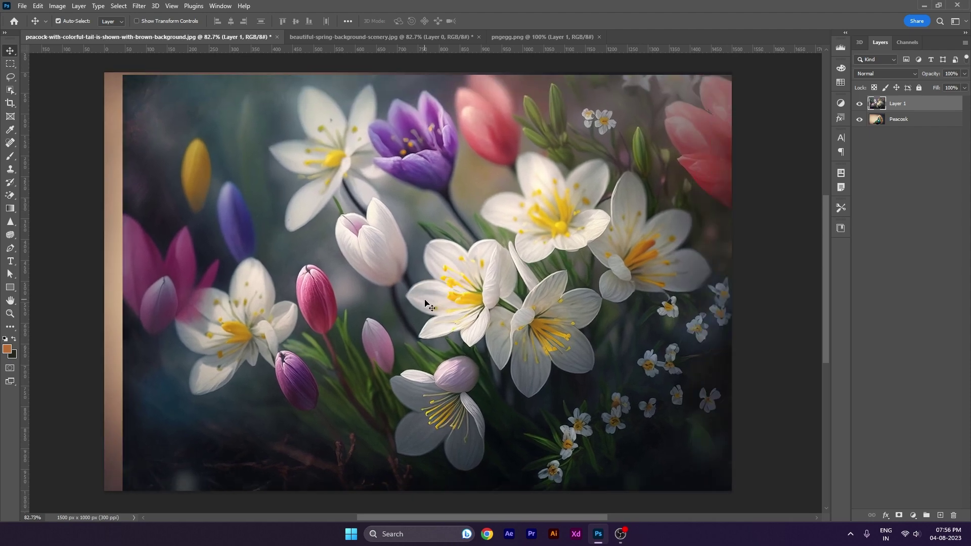
key("ctrl+z")
left_click(430, 39)
left_click_drag(397, 183, 268, 55)
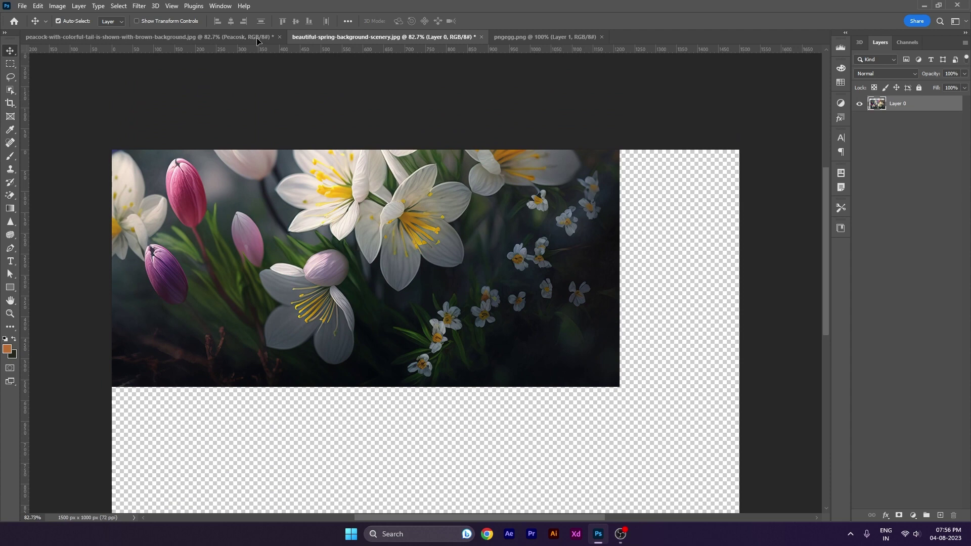
left_click(253, 38)
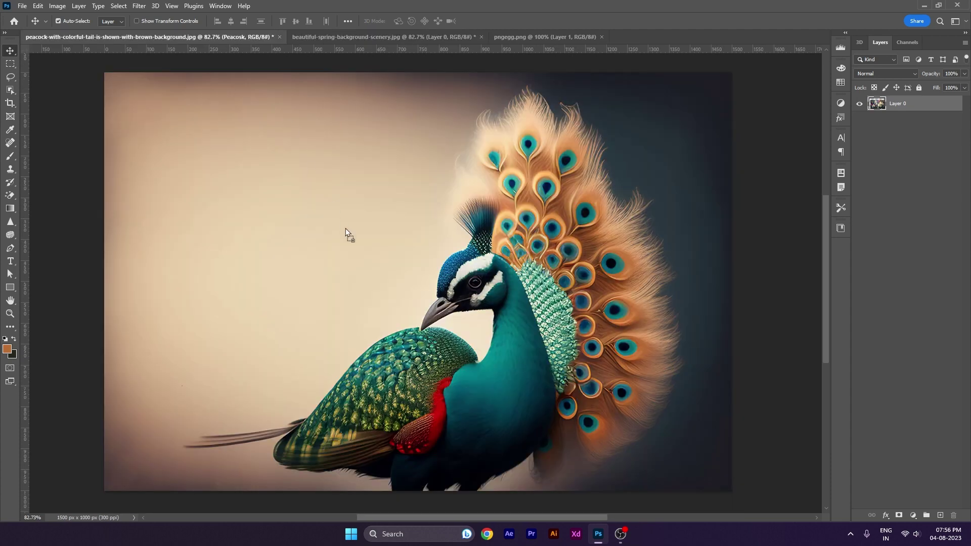
left_click_drag(390, 256, 390, 256)
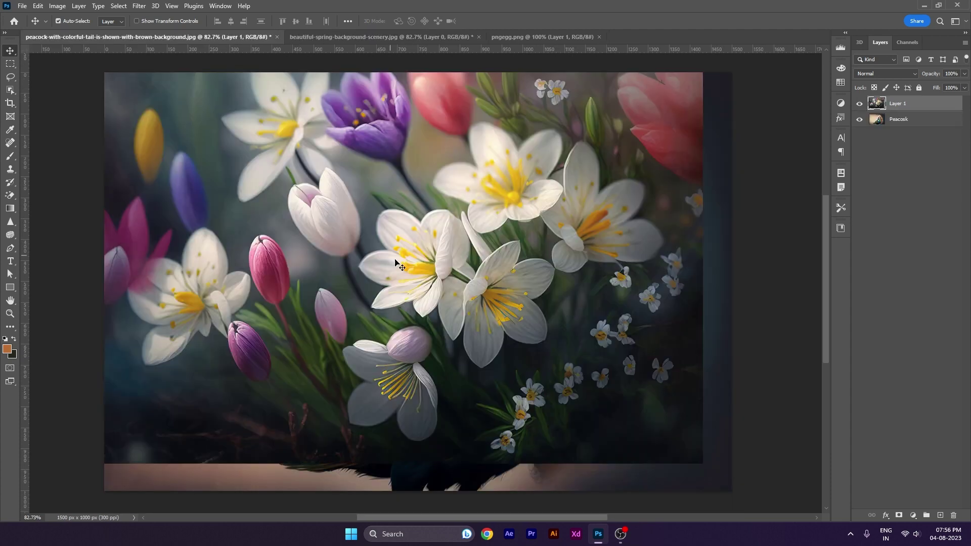
left_click_drag(422, 293, 463, 319)
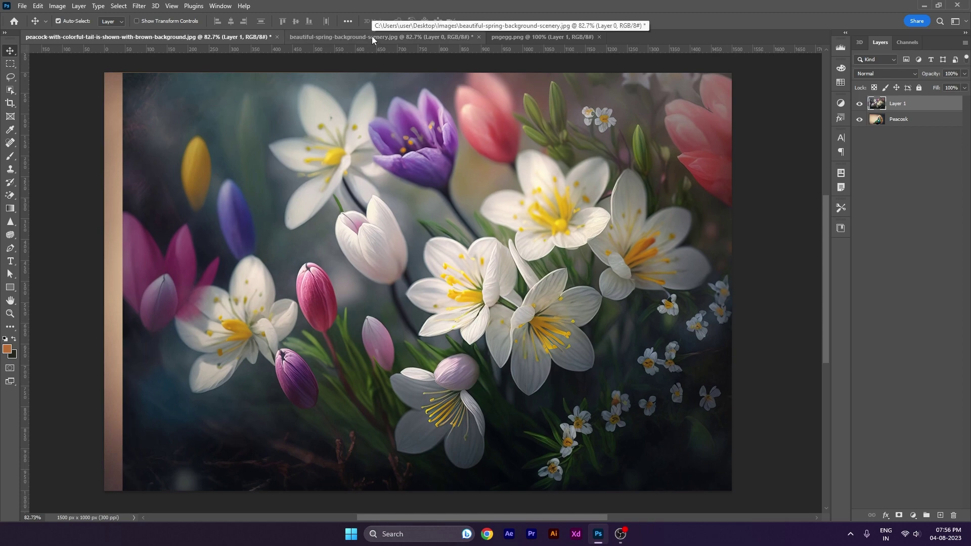
key("ctrl+z")
left_click(405, 38)
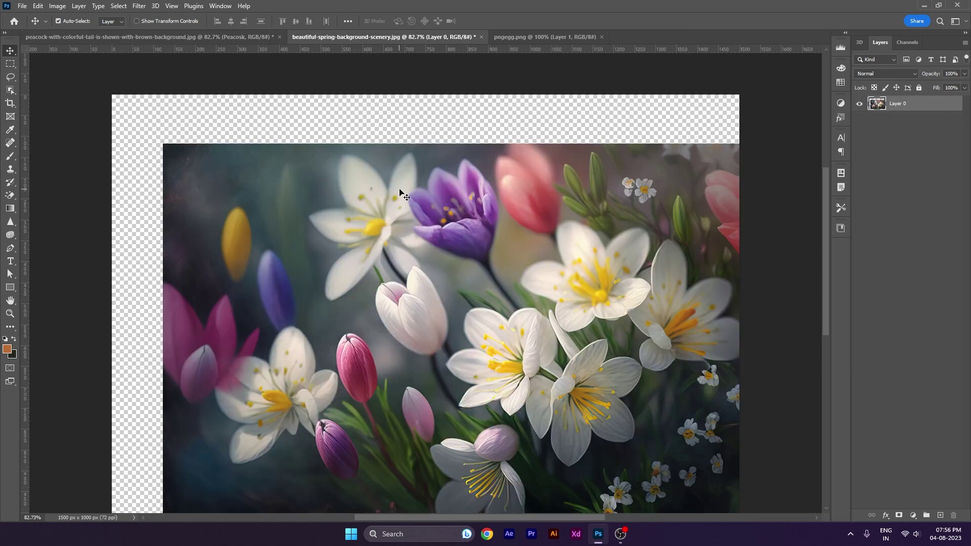
key("ctrl+z")
key("ctrl+z")
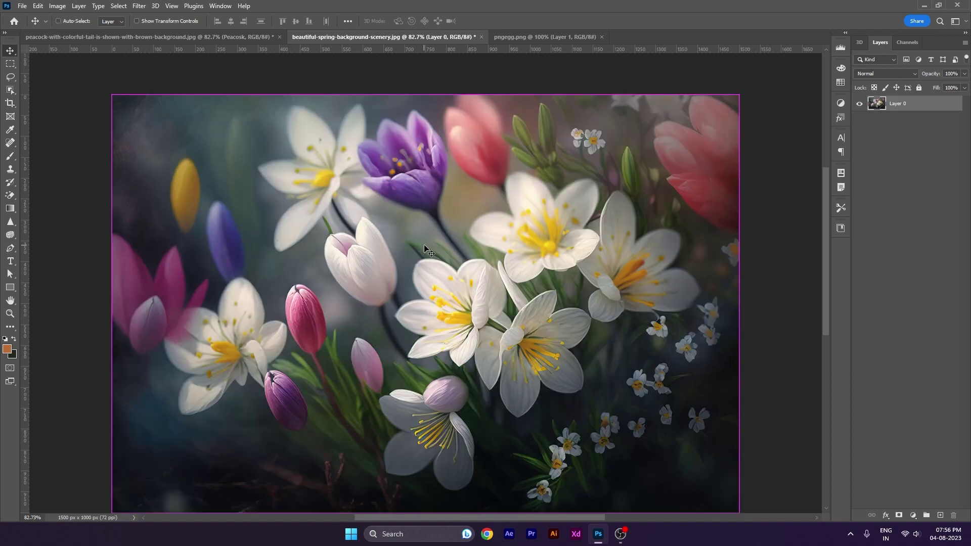
Paste the flowers into the peacock document as Layer 1, positioned to cover the canvas
left_click(202, 37)
key("ctrl+v")
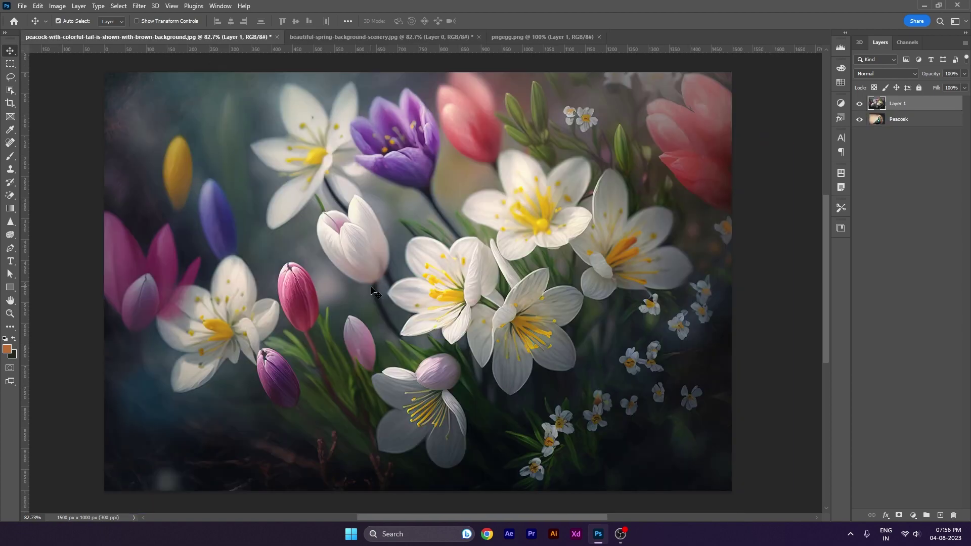
left_click_drag(394, 307, 463, 260)
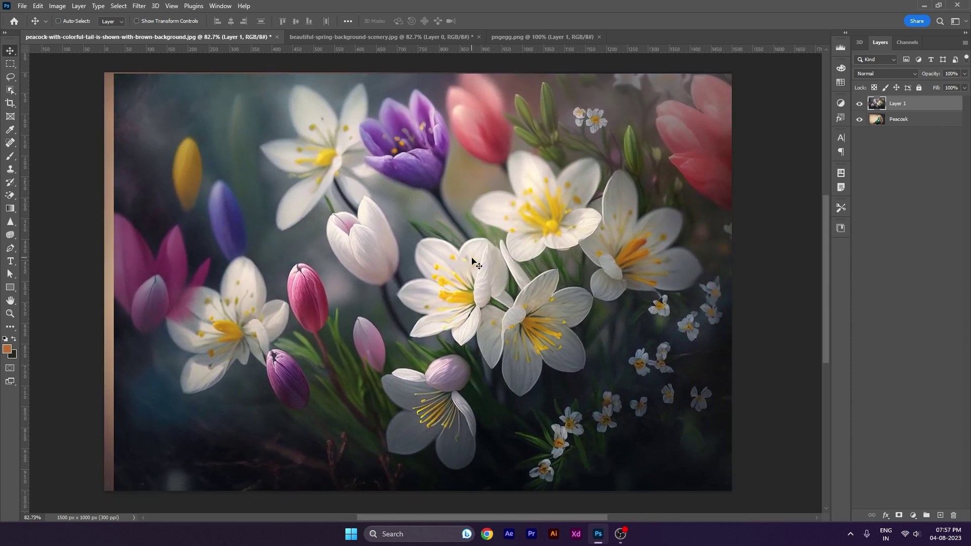
key("ctrl+a")
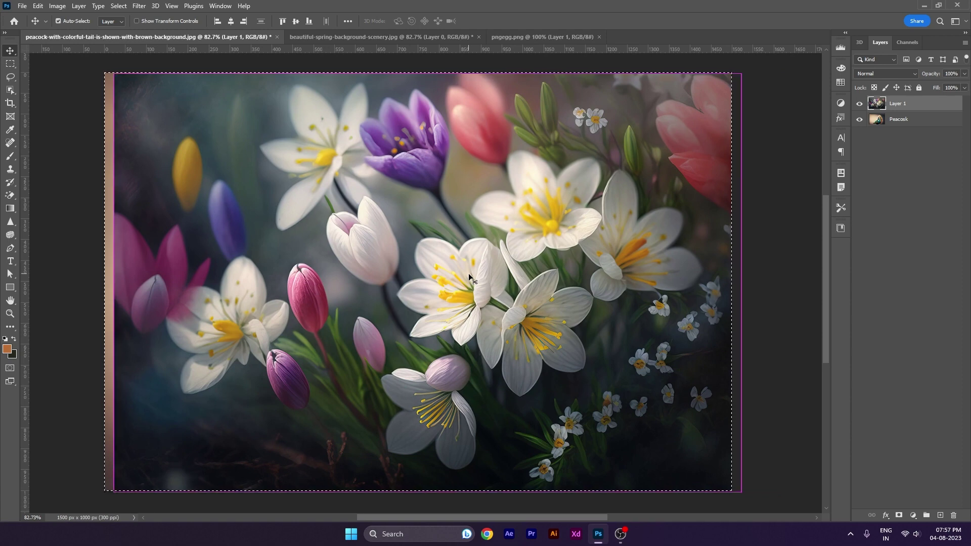
key("ctrl+d")
left_click_drag(468, 274, 473, 293)
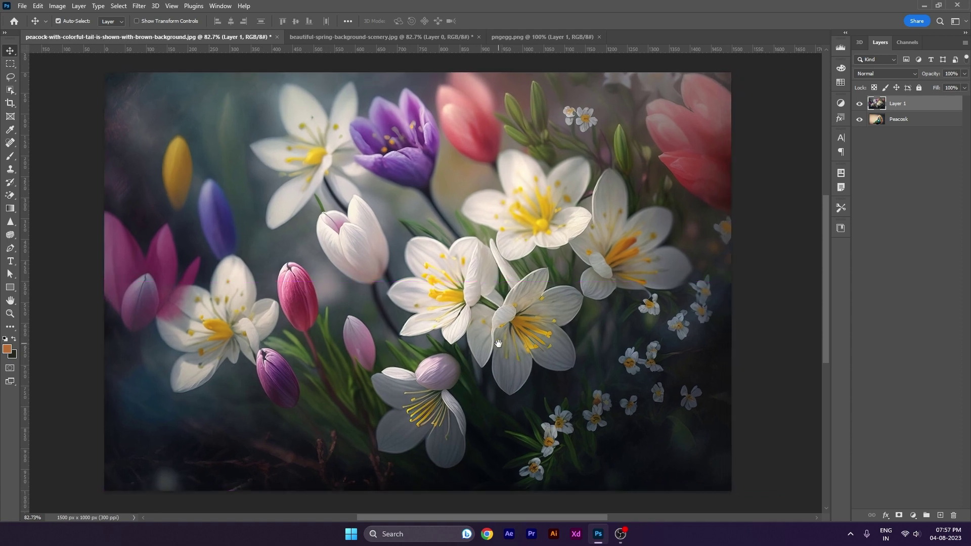
key("ctrl")
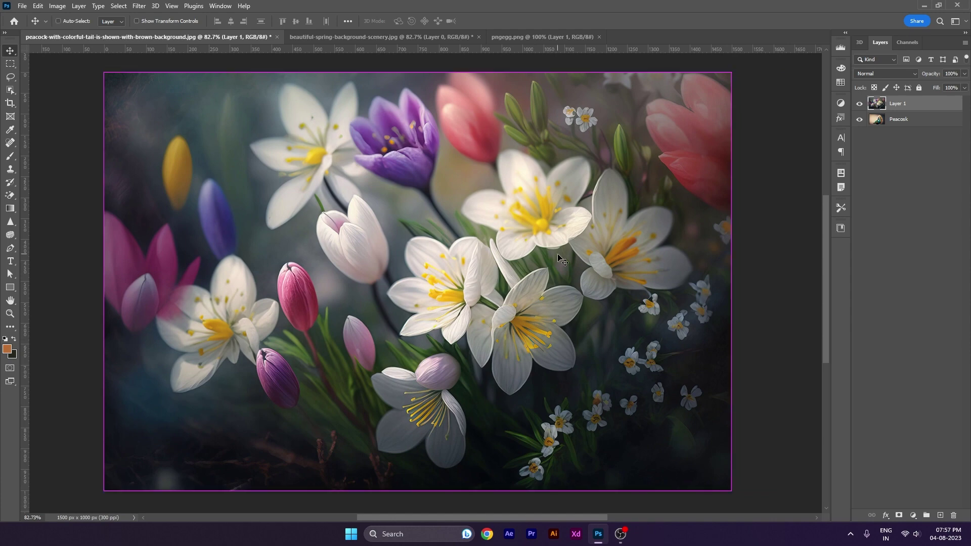
key("ctrl")
Shrink the flower layer with Ctrl+T to a rectangle over the peacock's centre, then nudge it
key("ctrl+t")
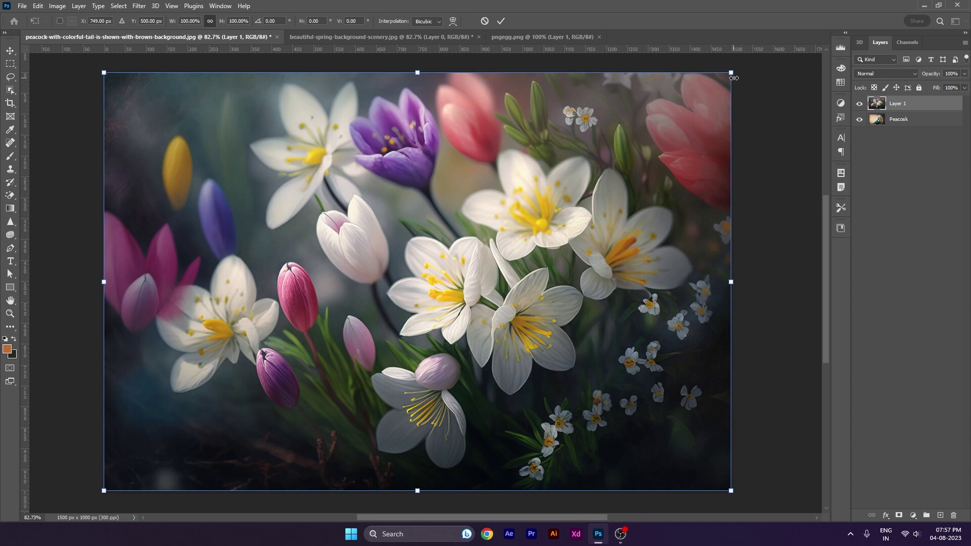
left_click_drag(733, 77, 520, 260)
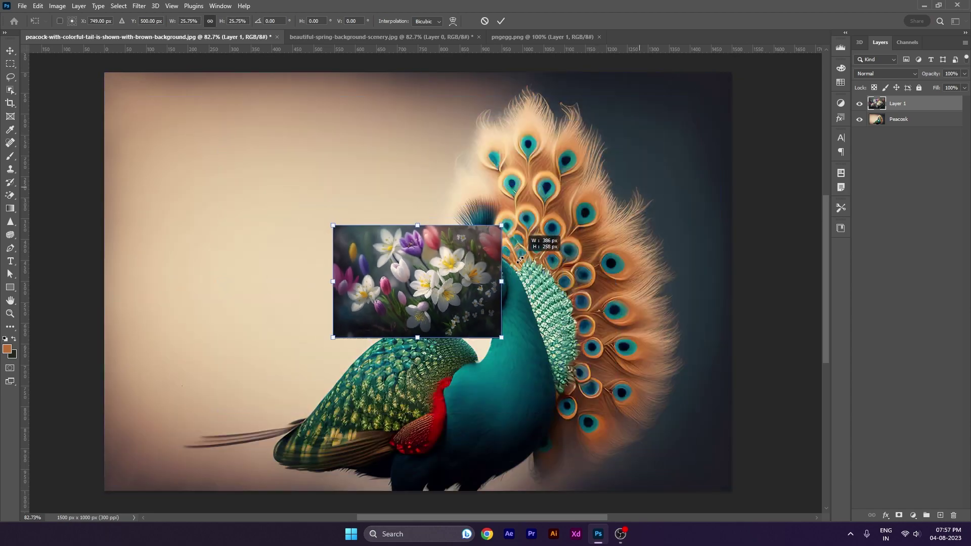
left_click_drag(521, 260, 649, 221)
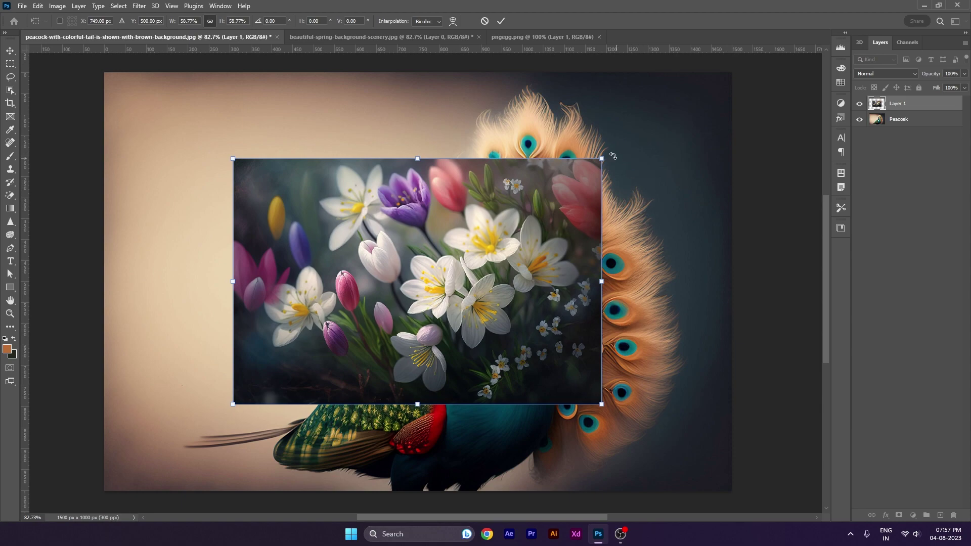
mouse_move(614, 155)
left_mouse_down()
mouse_move(434, 300)
mouse_move(521, 284)
left_mouse_up()
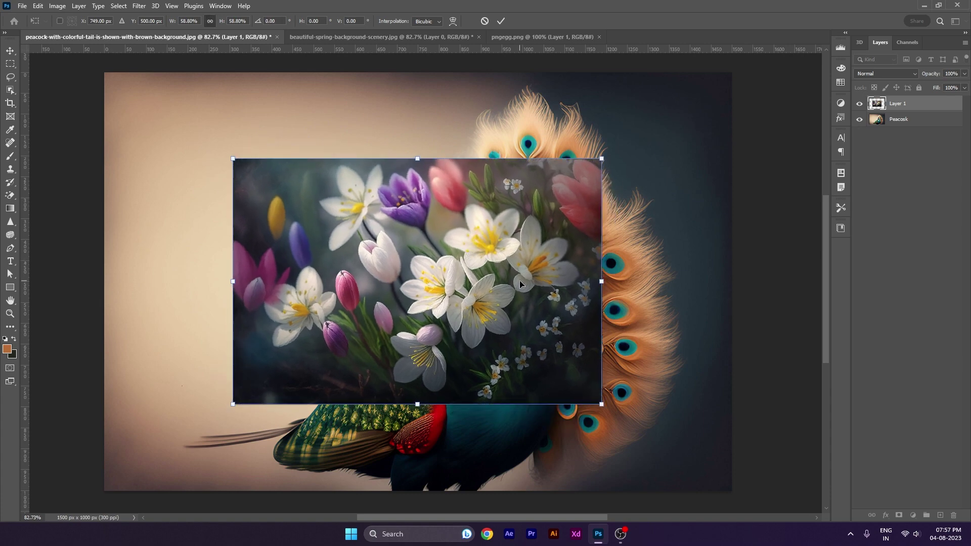
key("Return")
left_click_drag(499, 259, 501, 262)
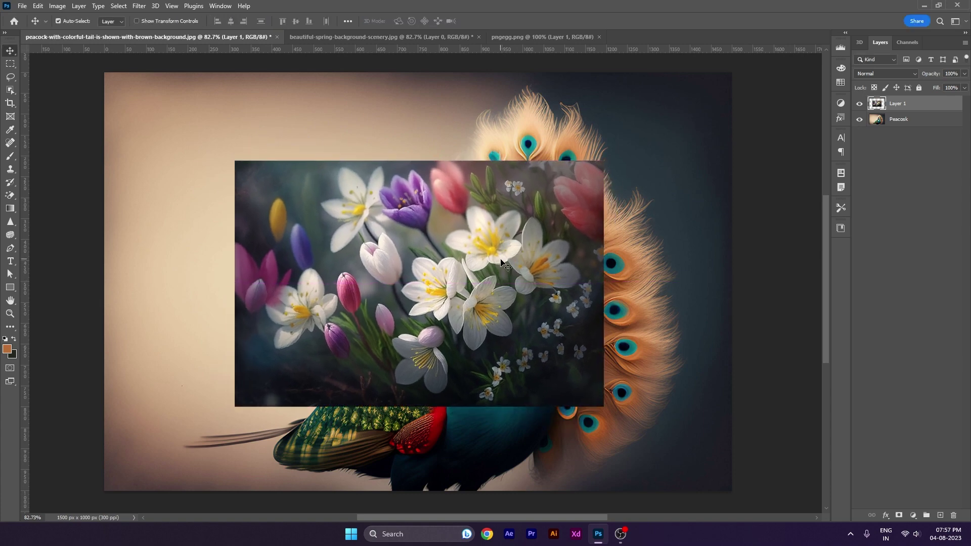
Lock Layer 1's transparent pixels, then move and slightly resize the flower rectangle
left_click(874, 89)
mouse_move(461, 261)
left_mouse_down()
mouse_move(449, 247)
mouse_move(454, 309)
mouse_move(506, 285)
left_mouse_up()
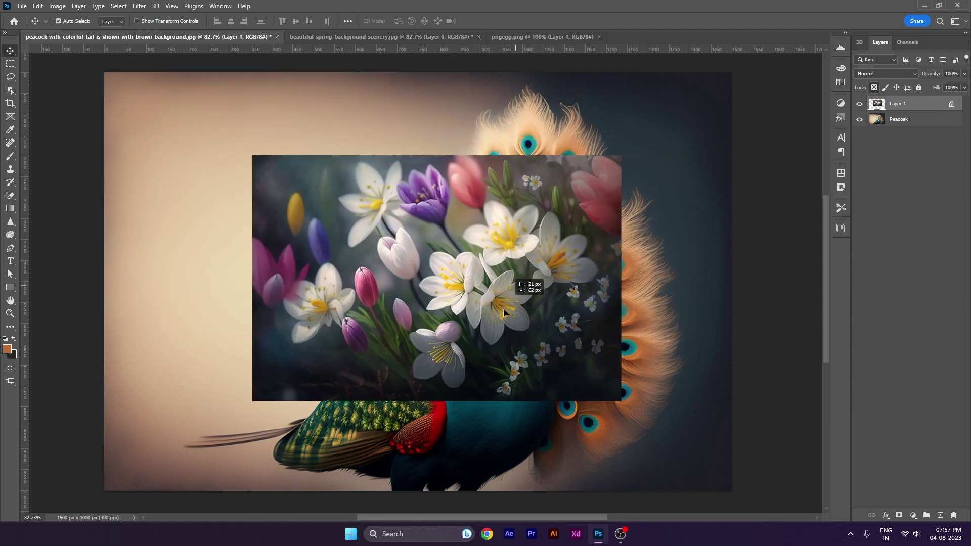
key("ctrl+t")
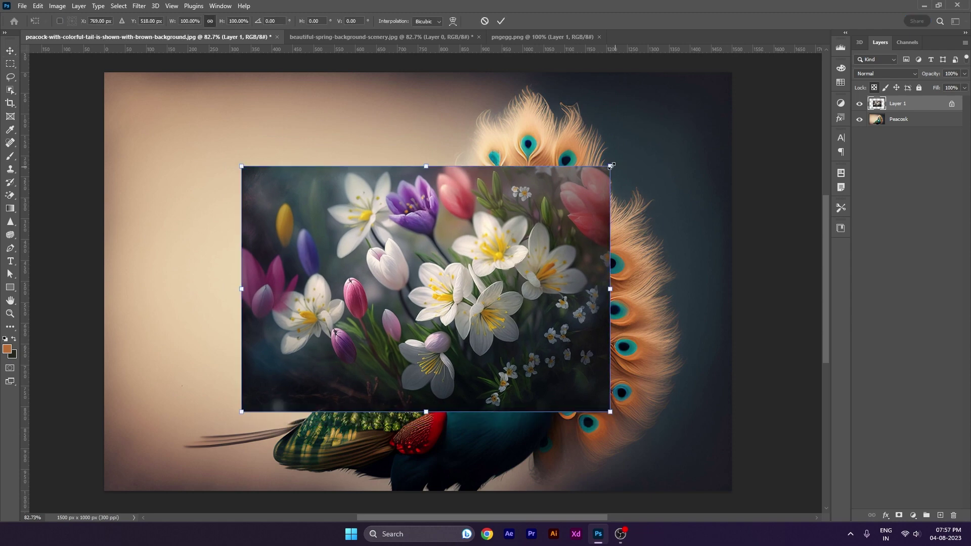
mouse_move(611, 166)
left_mouse_down()
mouse_move(580, 247)
mouse_move(622, 222)
left_mouse_up()
key("Return")
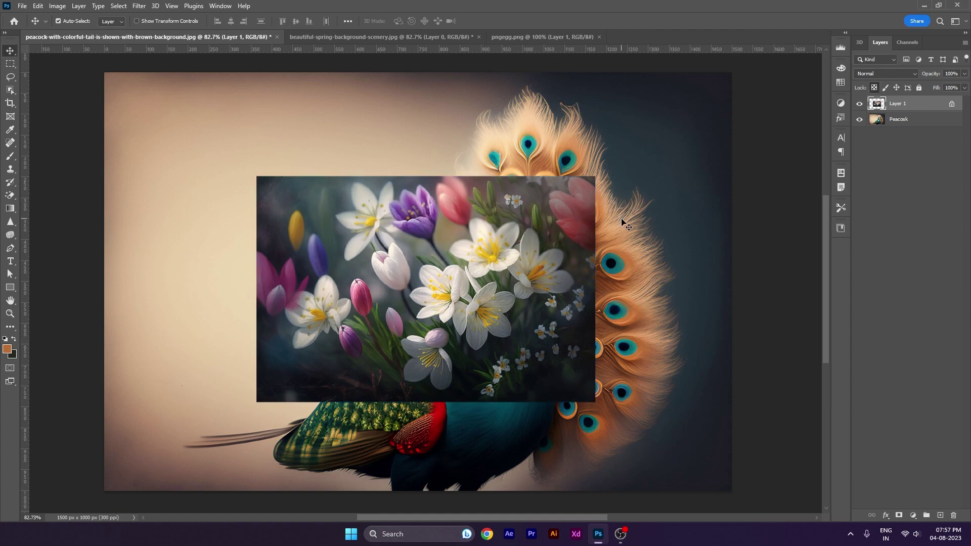
Pick a smaller brush and a dark red foreground colour sampled from the peacock
key("b")
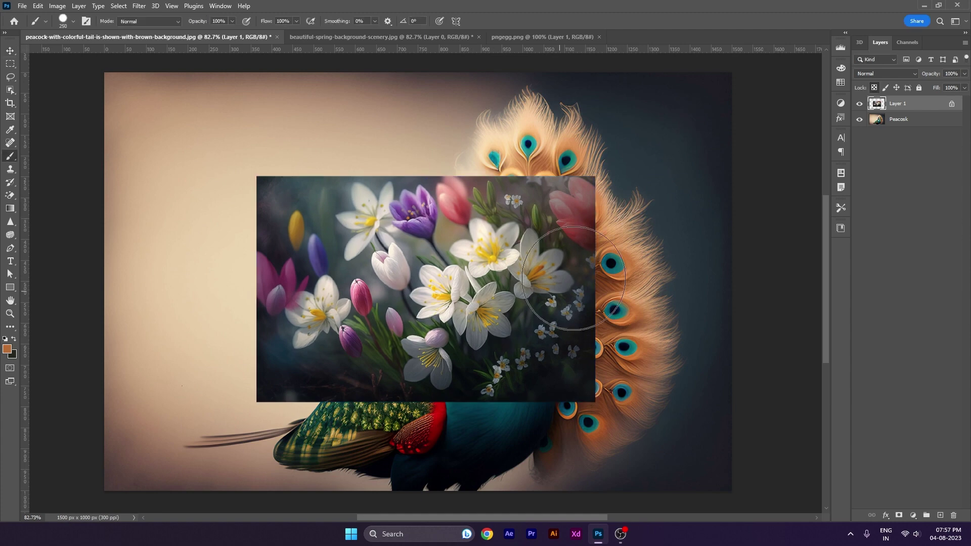
key("bracketleft")
key("bracketleft")
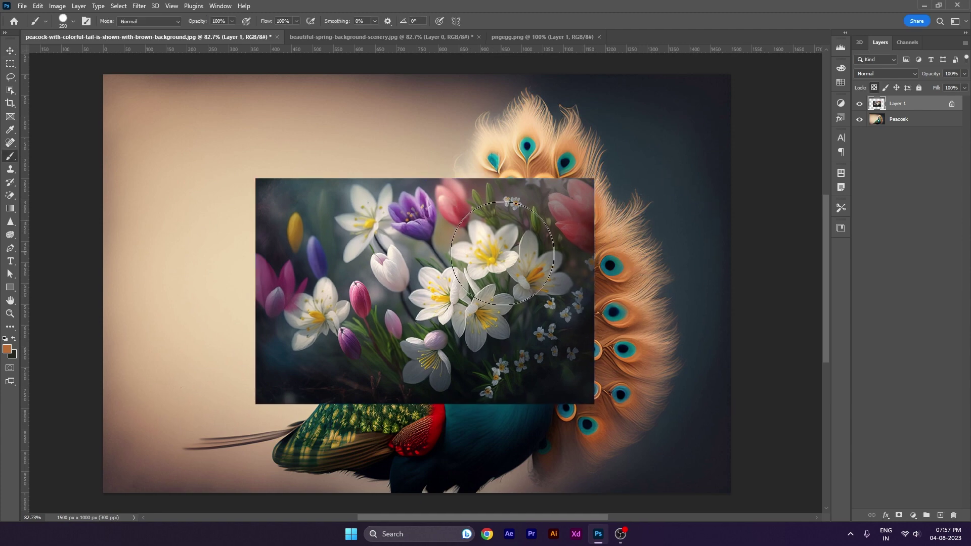
key("bracketleft")
left_click(7, 349)
left_click(441, 421)
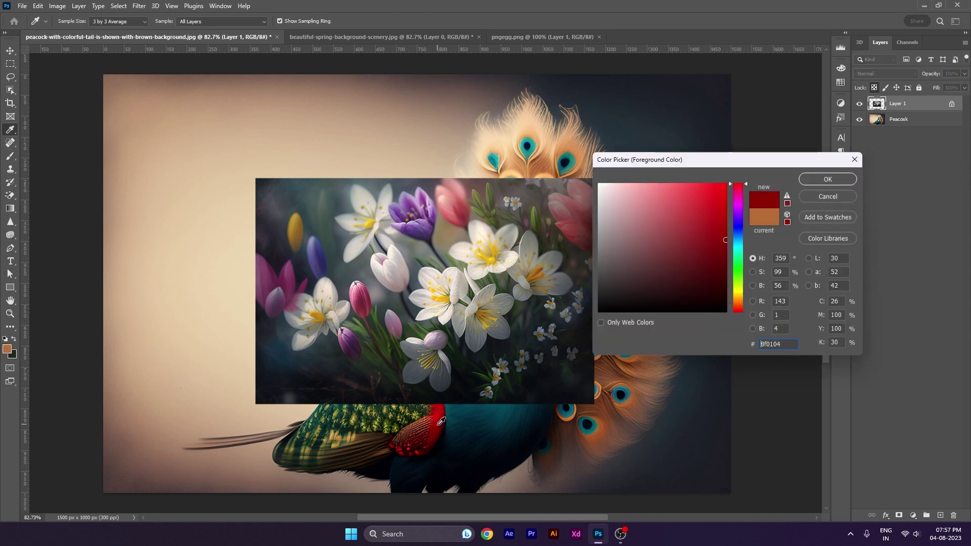
key("Return")
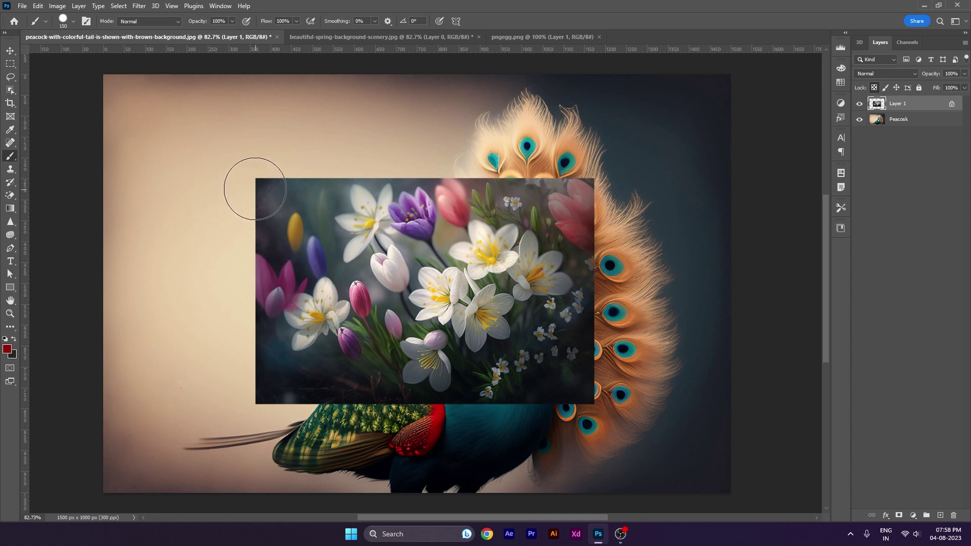
Paint and Alt+Backspace-fill the flowers dark red, then undo the paint
left_click_drag(256, 187, 737, 184)
left_click_drag(258, 224, 483, 223)
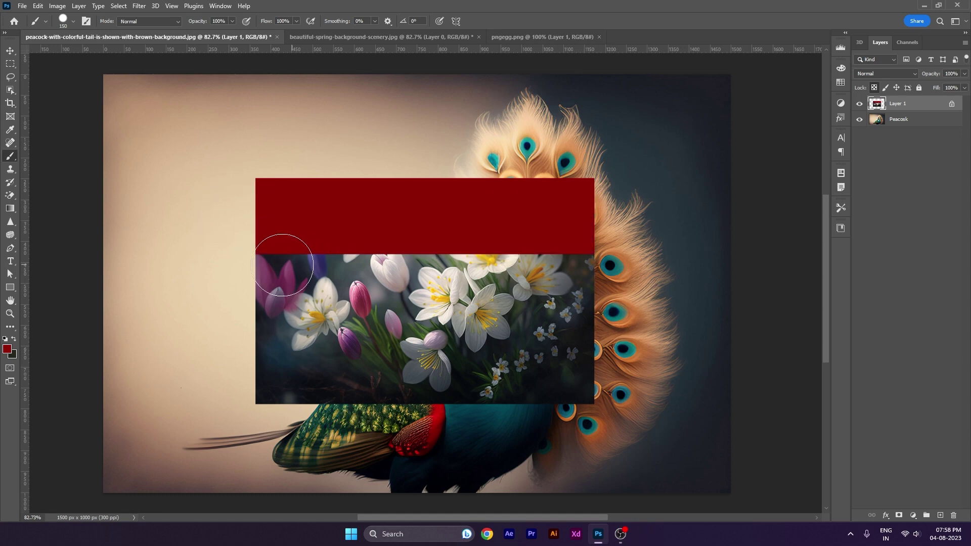
left_click_drag(284, 267, 667, 290)
left_click_drag(249, 311, 657, 324)
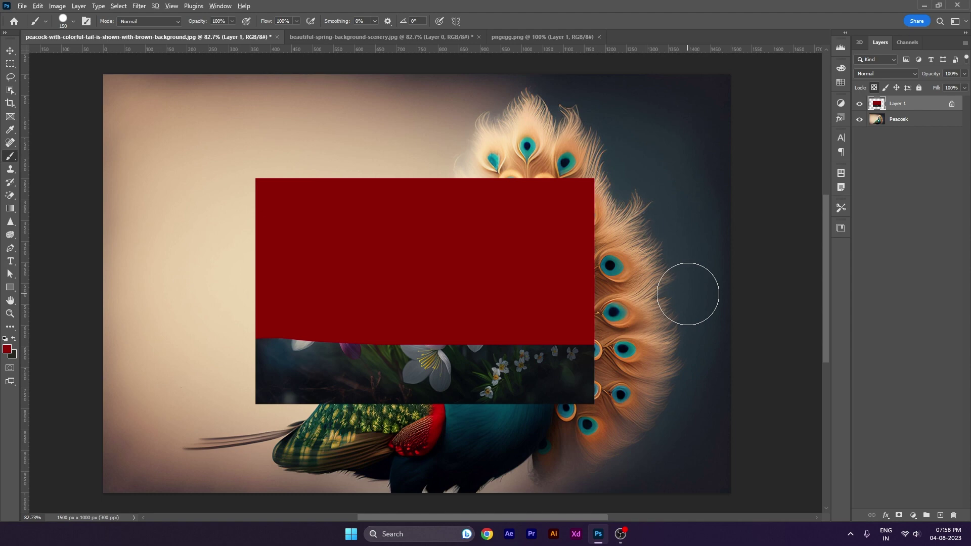
key("alt+BackSpace")
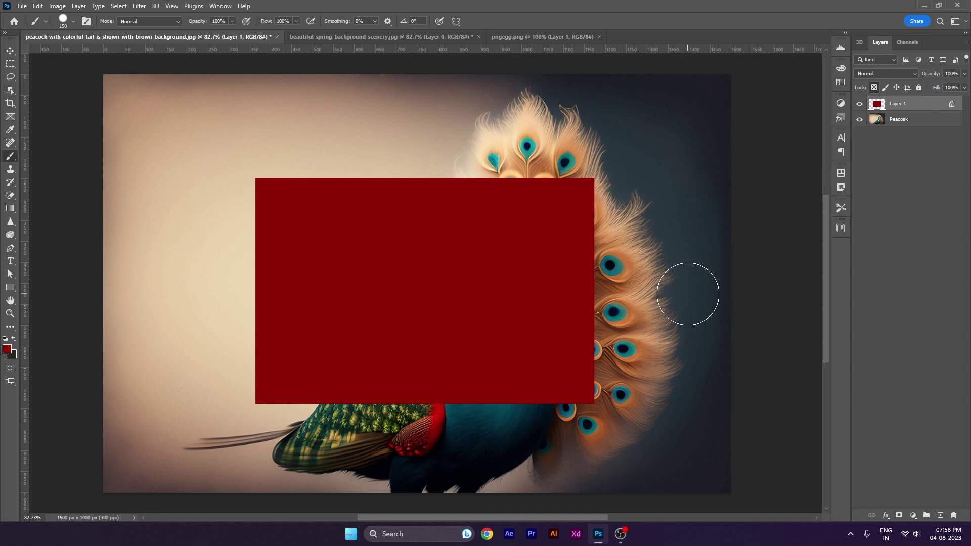
key("v")
key("ctrl")
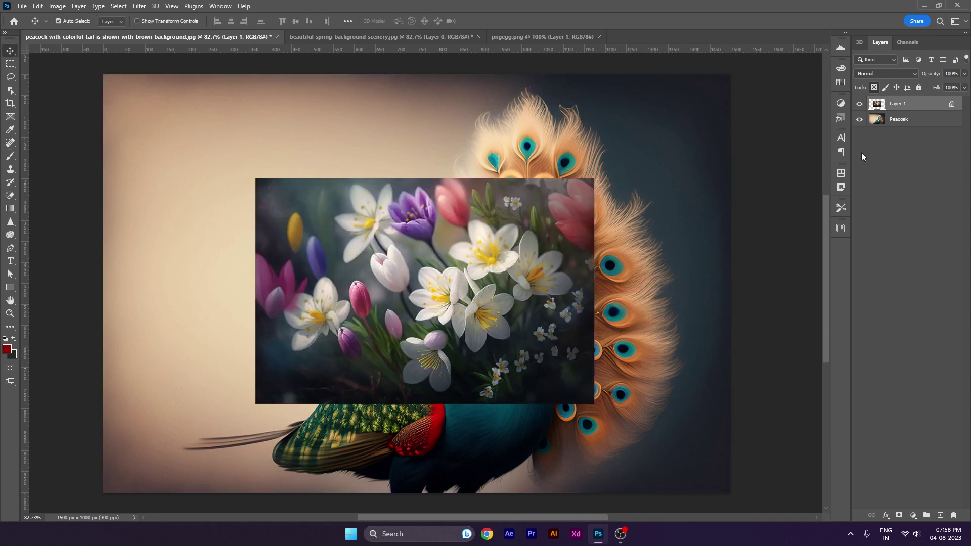
Switch Layer 1 to Lock Image Pixels and enlarge the flower rectangle slightly, keeping it centred
left_click(875, 88)
mouse_move(496, 326)
left_mouse_down()
mouse_move(508, 316)
mouse_move(509, 335)
left_mouse_up()
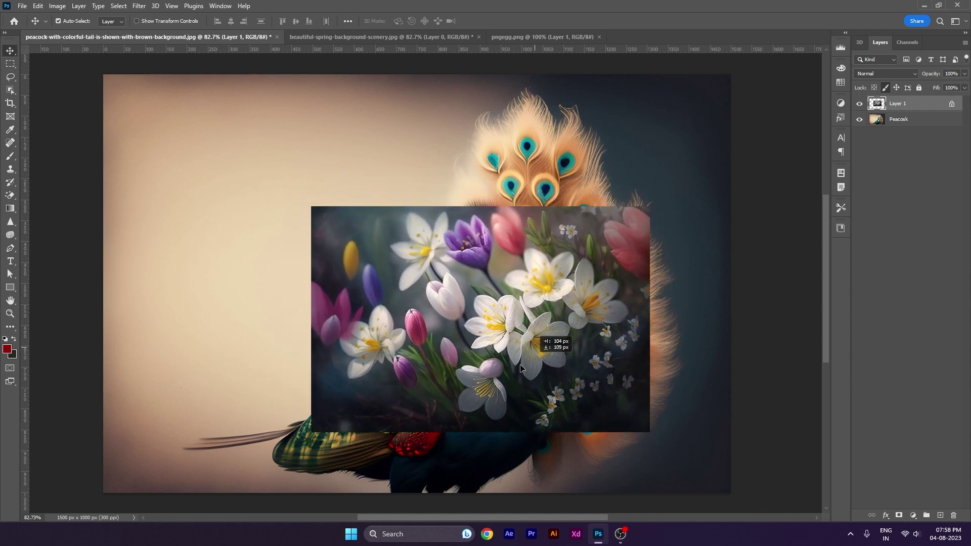
left_click_drag(509, 336, 538, 343)
key("ctrl+t")
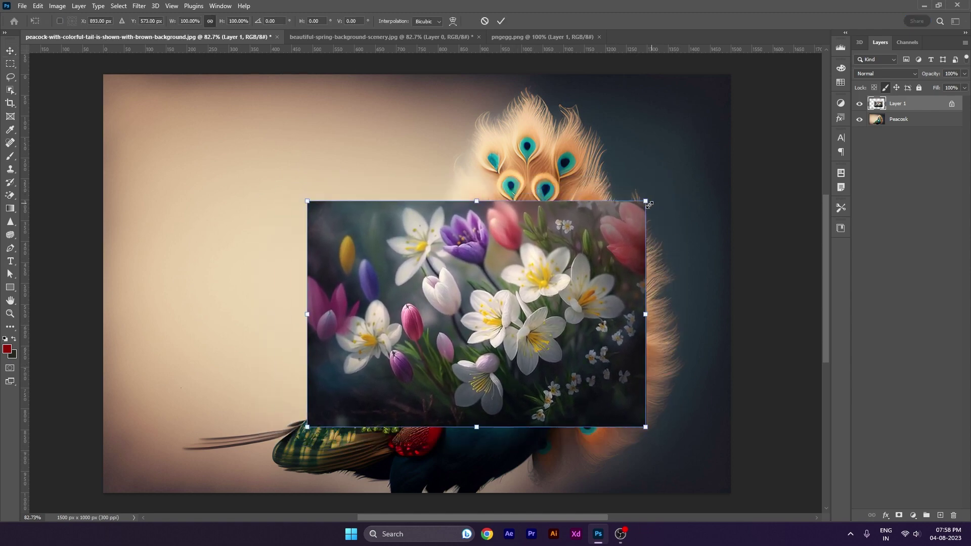
left_click_drag(646, 202, 683, 176)
left_click_drag(566, 318, 528, 298)
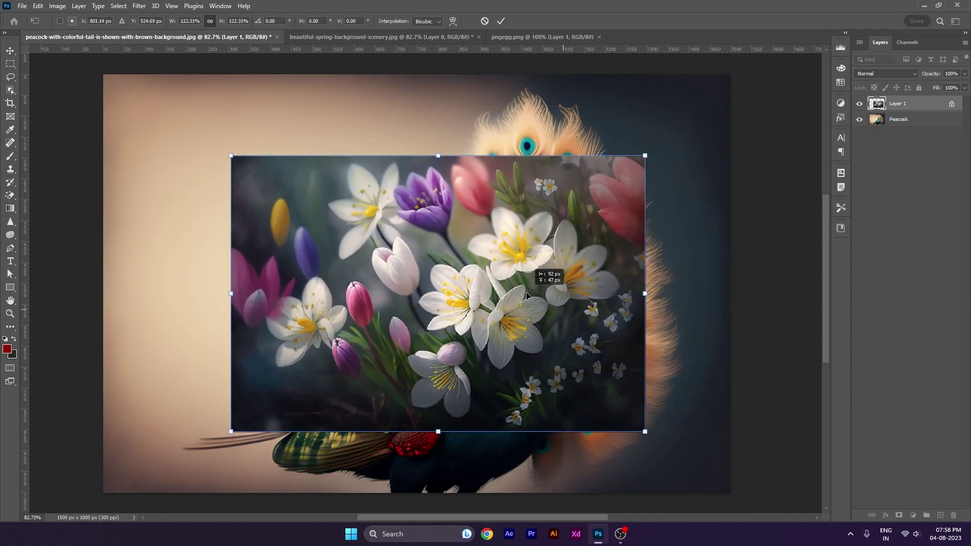
left_click_drag(646, 156, 628, 165)
left_click_drag(580, 255, 575, 256)
key("Return")
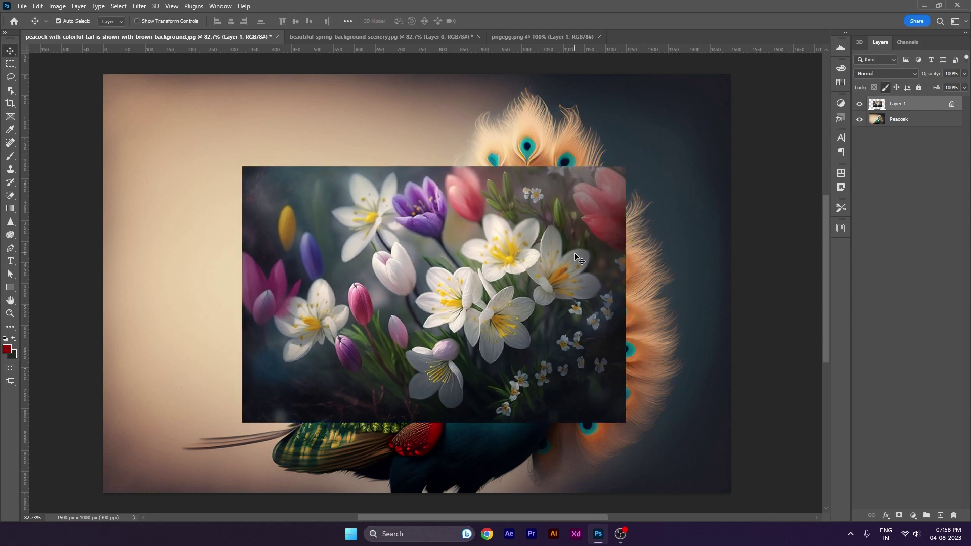
Try brushing on the locked flower layer and dismiss the refusal message
key("b")
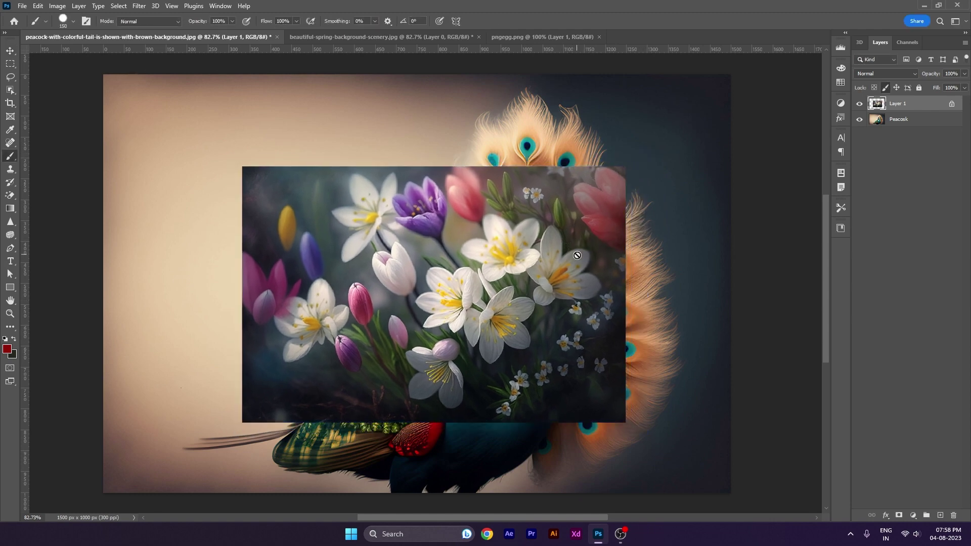
left_click(656, 225)
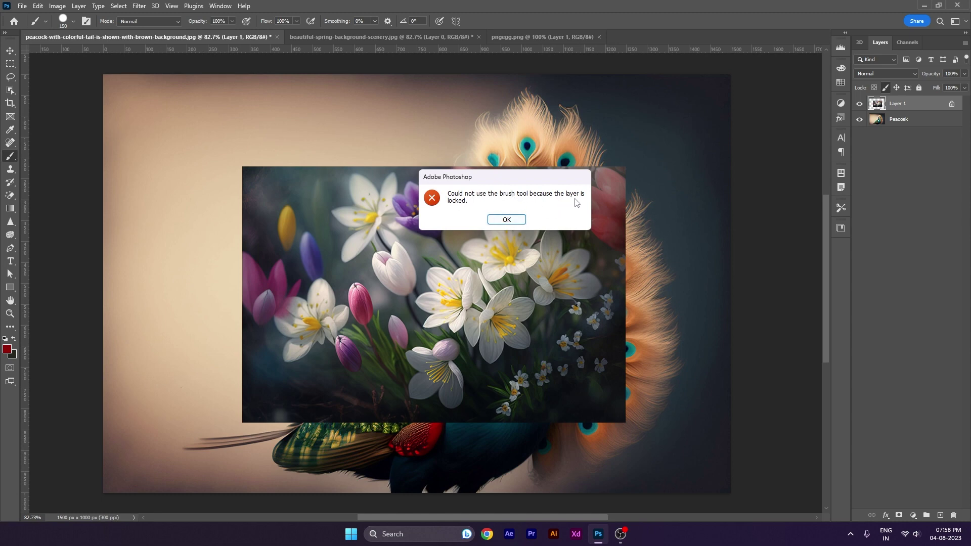
left_click(506, 217)
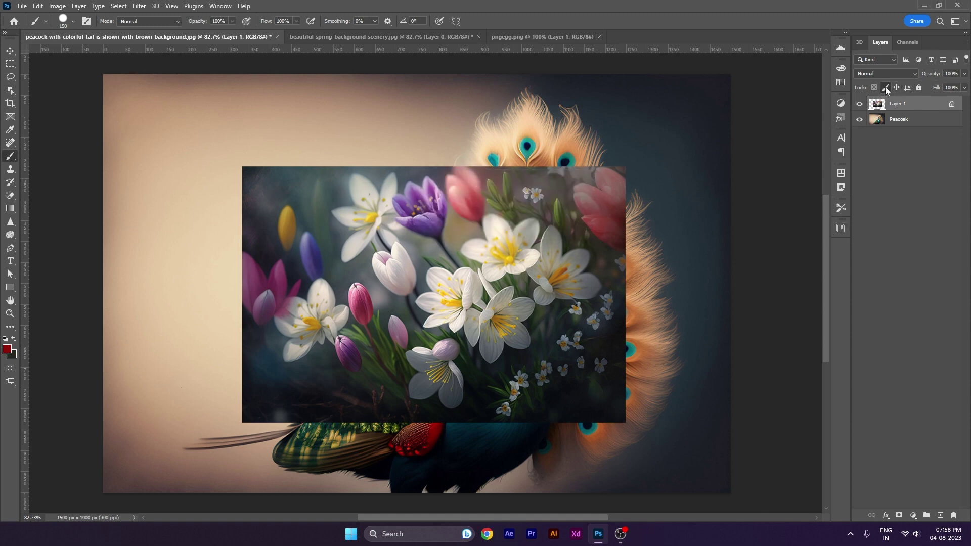
key("v")
left_click_drag(517, 235, 524, 257)
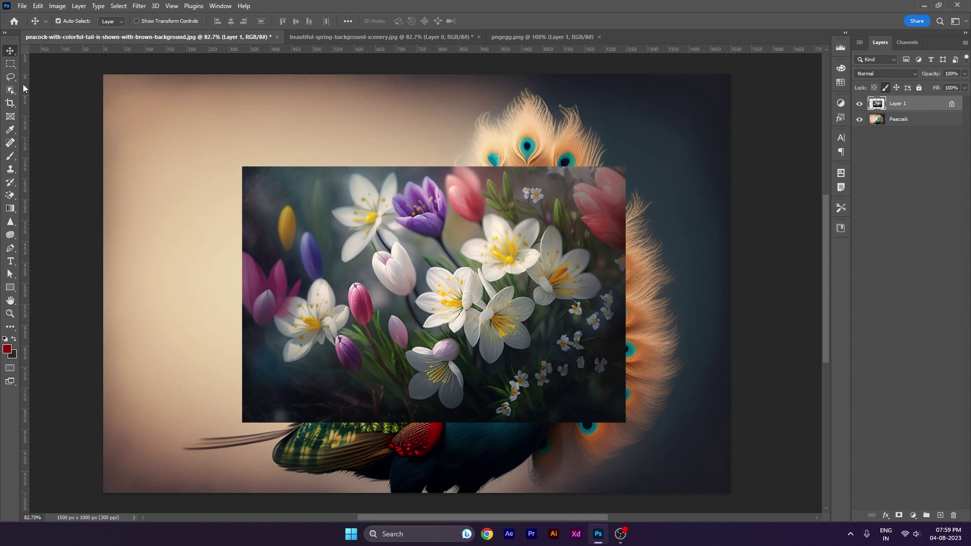
left_click(10, 89)
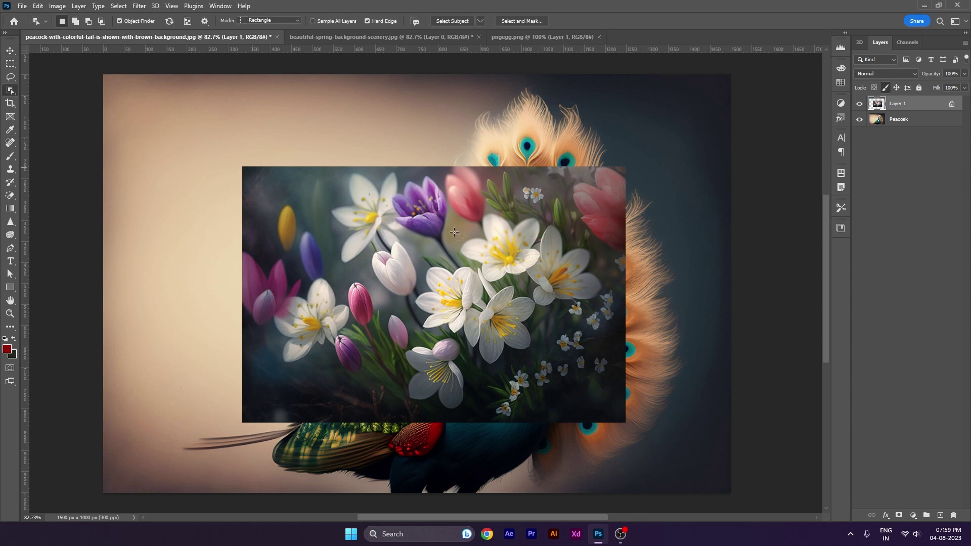
left_click(10, 51)
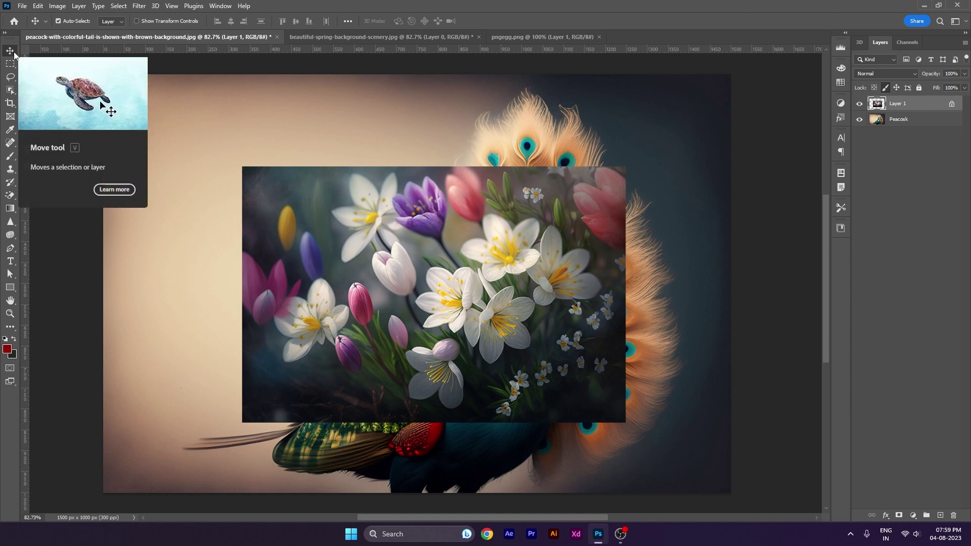
mouse_move(498, 316)
left_mouse_down()
mouse_move(506, 292)
mouse_move(550, 263)
left_mouse_up()
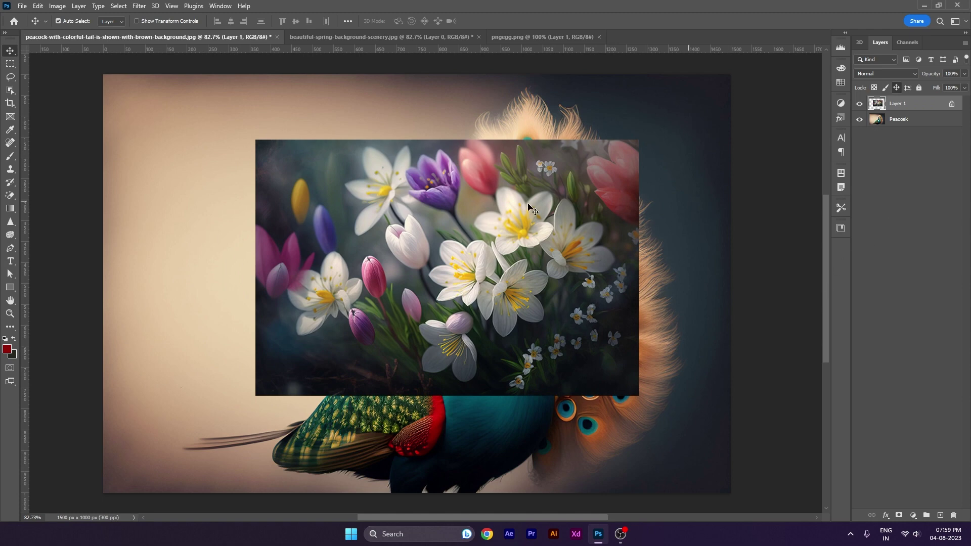
left_click_drag(484, 268, 508, 303)
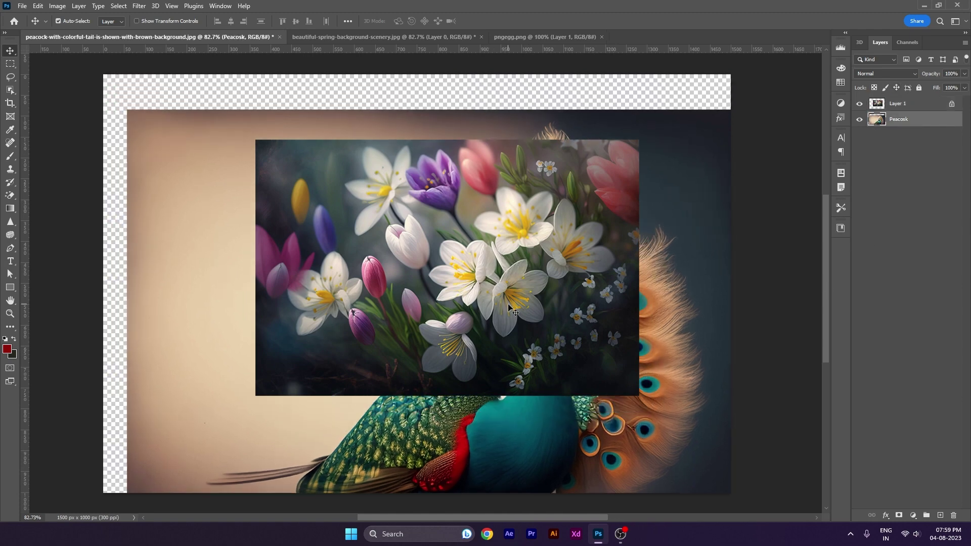
key("ctrl+z")
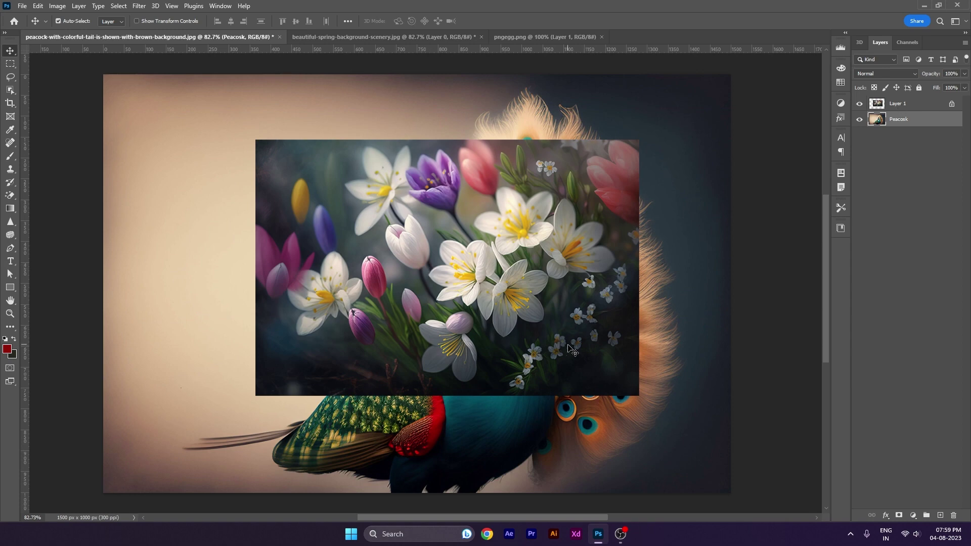
left_click(860, 120)
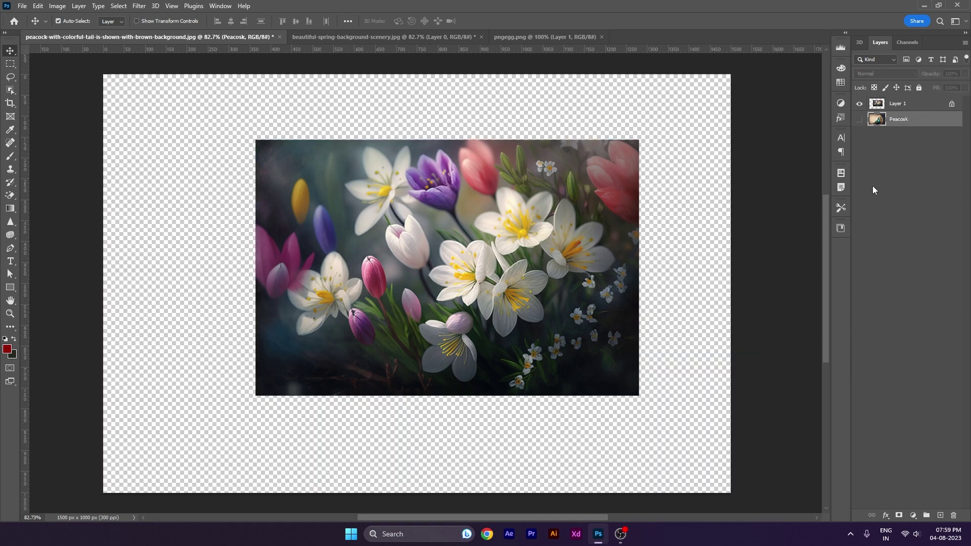
left_click(859, 120)
left_click(913, 109)
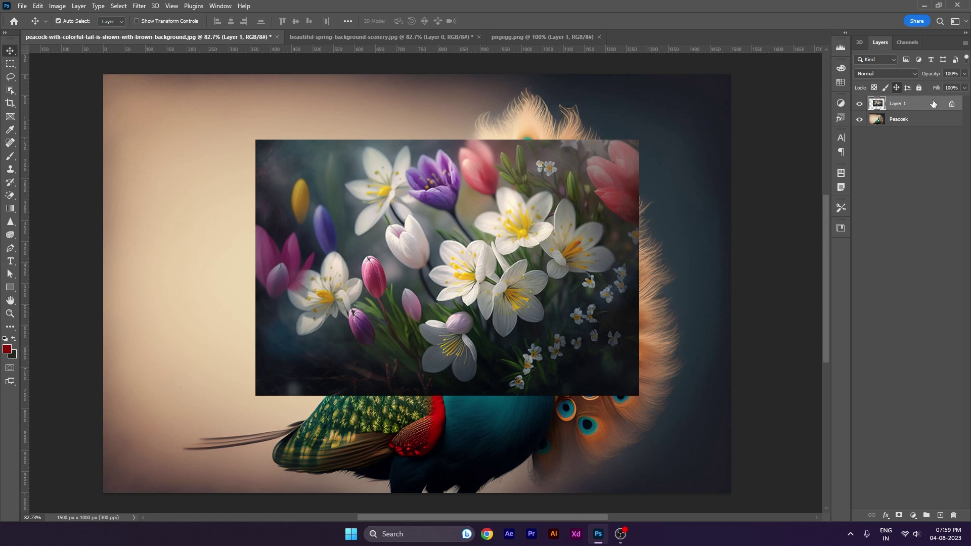
mouse_move(542, 268)
left_mouse_down()
mouse_move(502, 263)
mouse_move(551, 168)
left_mouse_up()
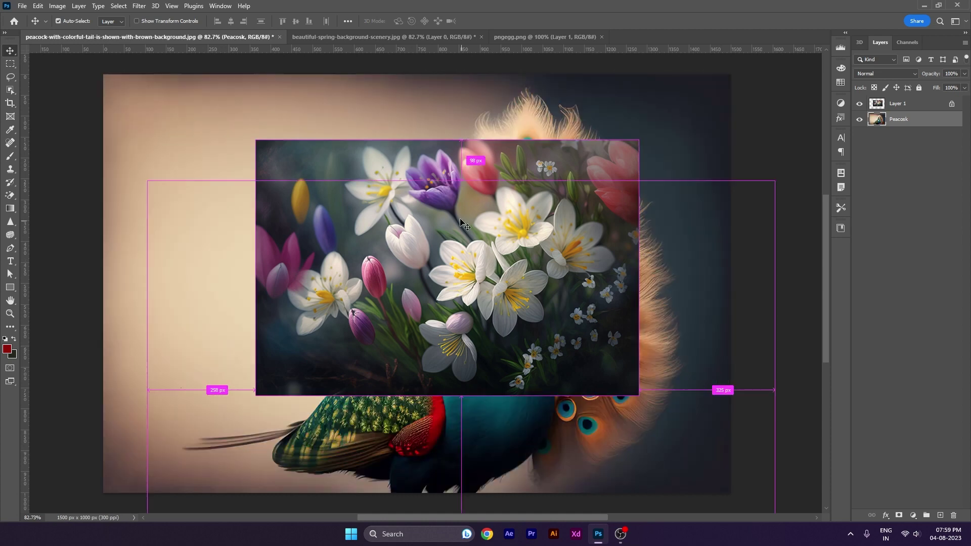
left_click_drag(513, 207, 501, 319)
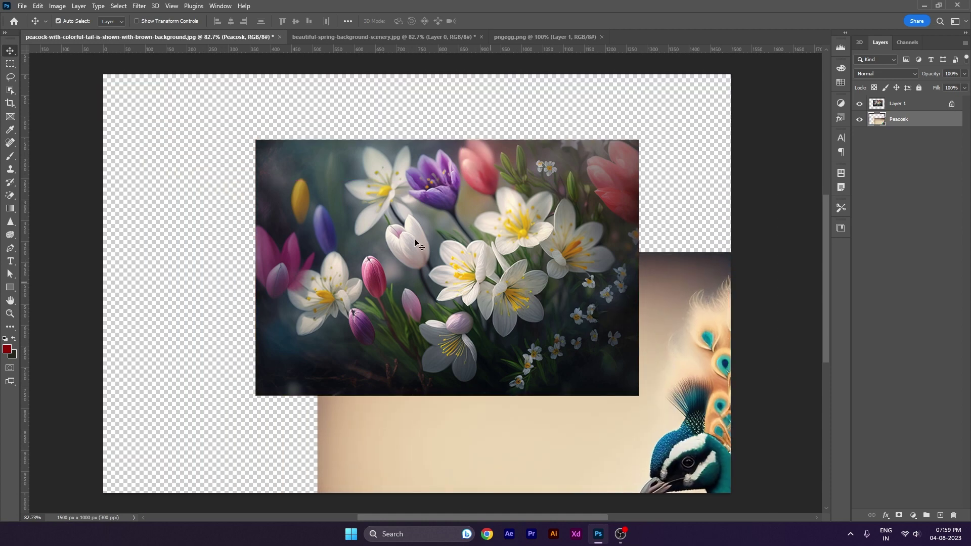
key("ctrl+z")
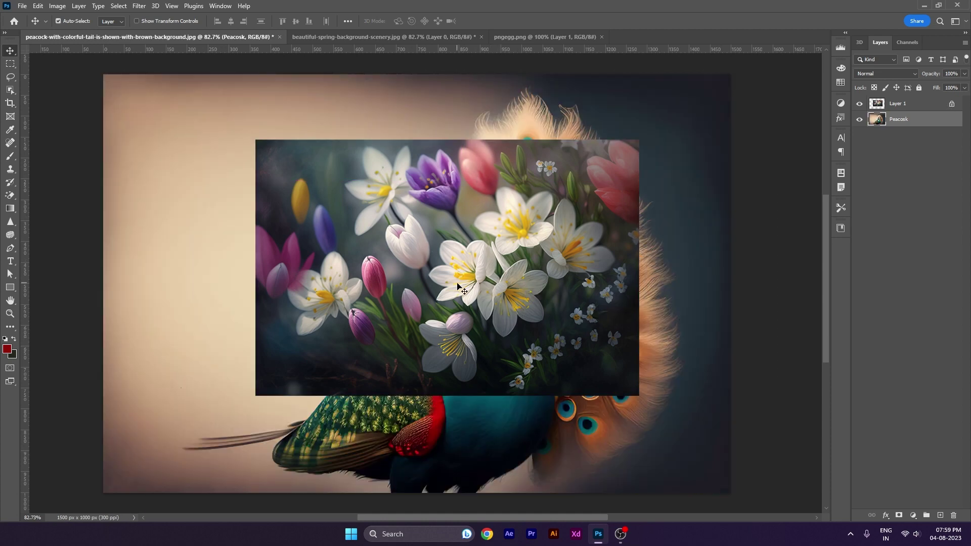
key("b")
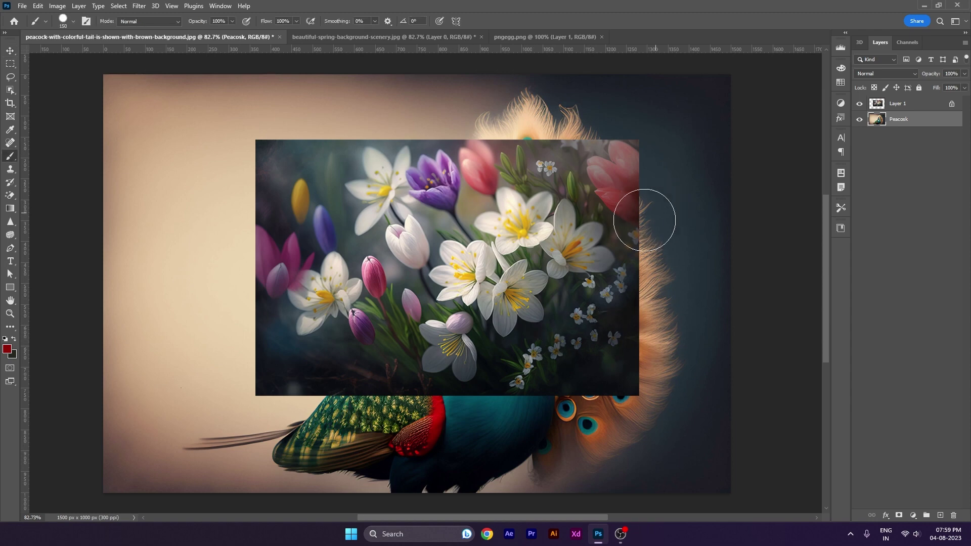
mouse_move(647, 217)
left_mouse_down()
mouse_move(742, 190)
mouse_move(599, 138)
mouse_move(685, 188)
left_mouse_up()
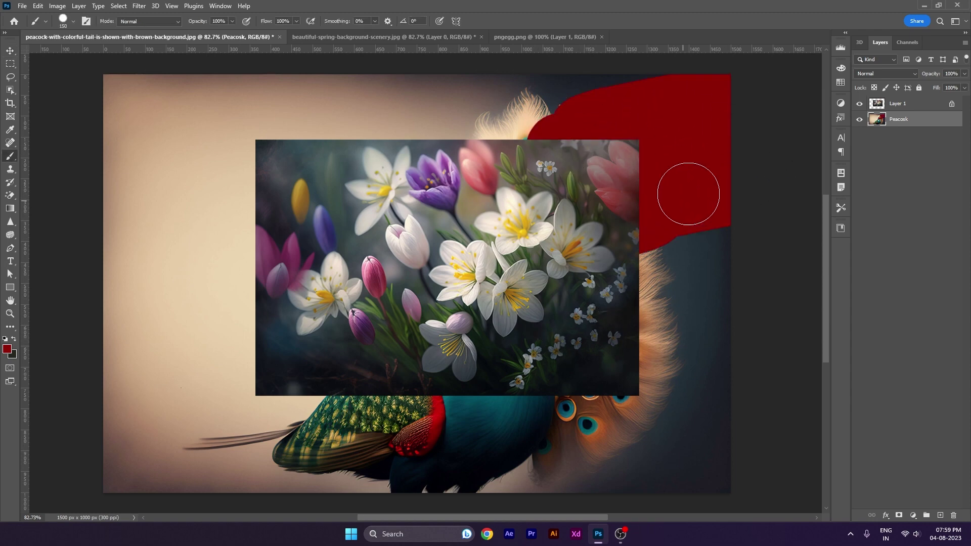
left_click_drag(613, 162, 501, 231)
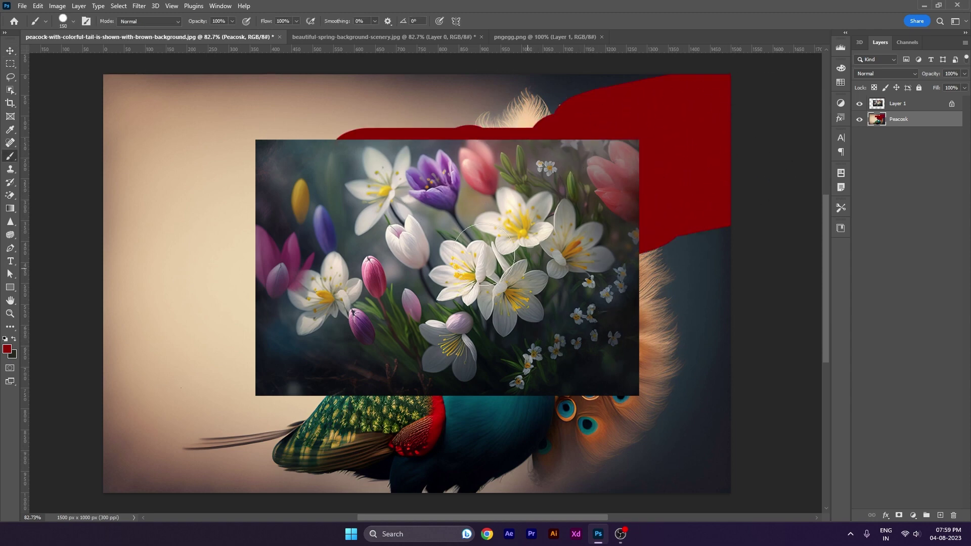
left_click(628, 276)
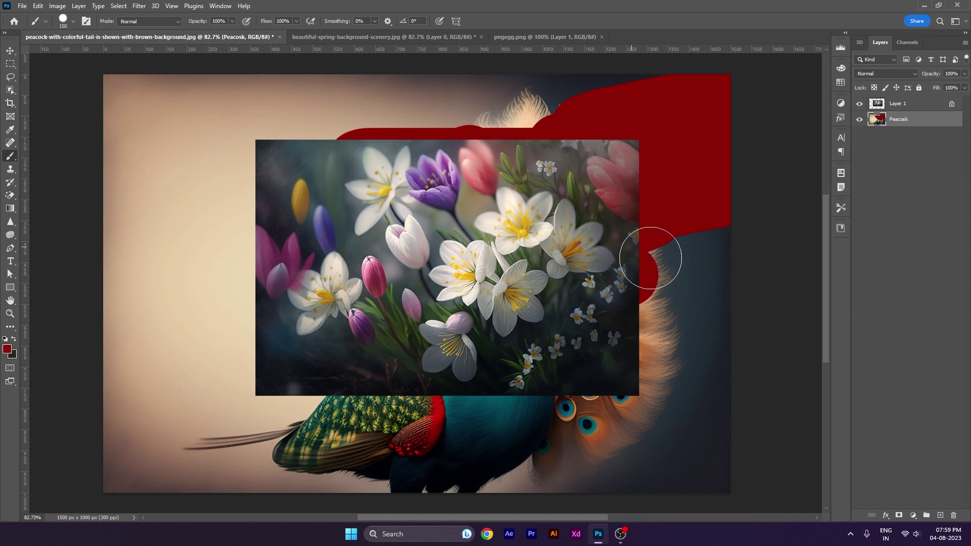
left_click_drag(651, 260, 791, 314)
key("v")
key("ctrl+z")
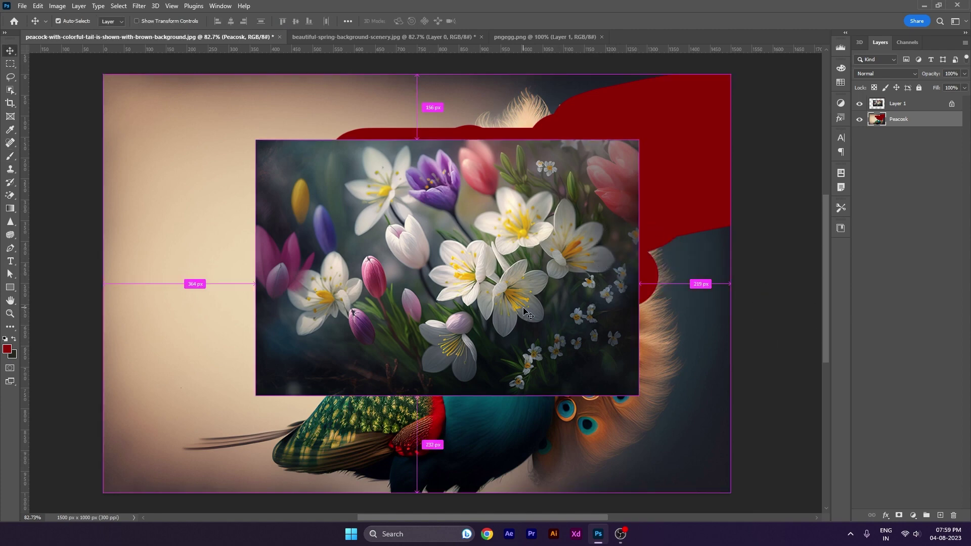
key("ctrl+z")
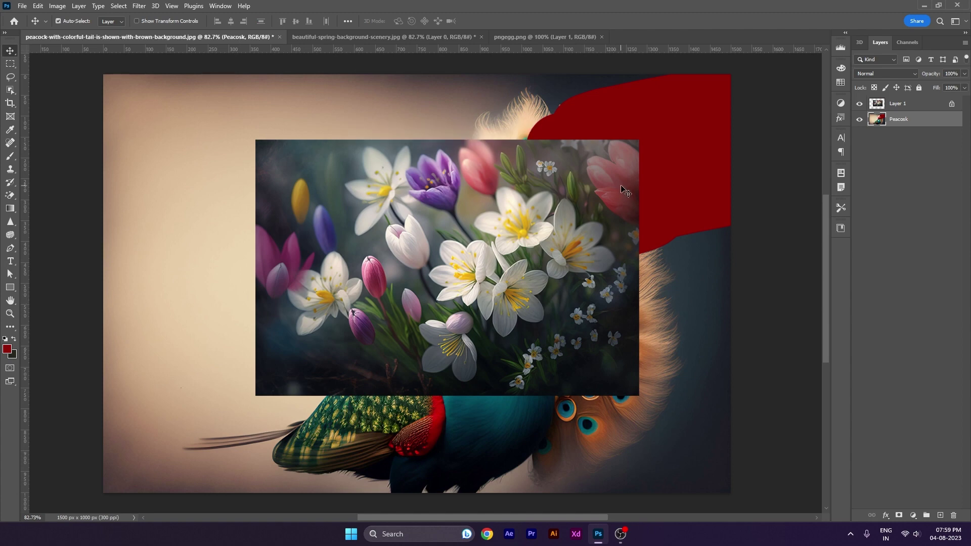
key("ctrl+z")
left_click(934, 105)
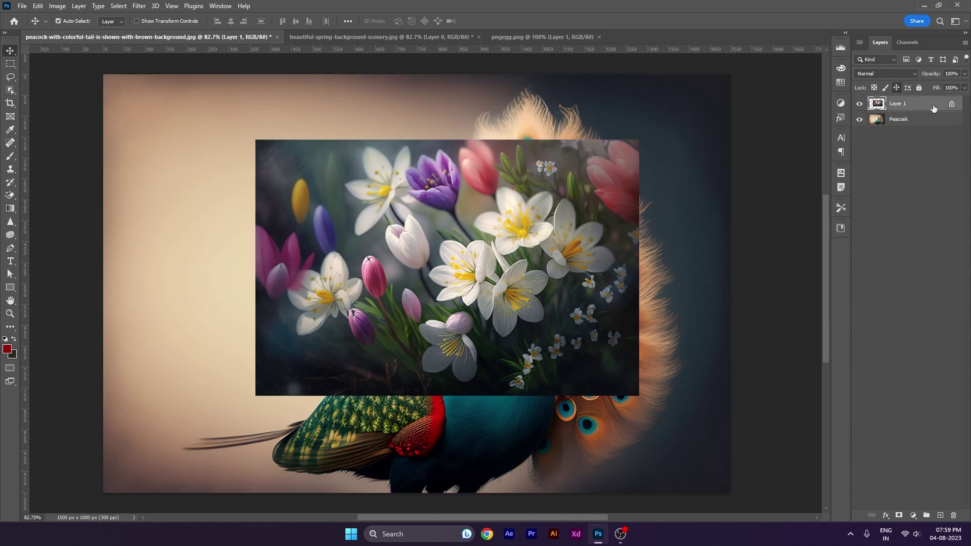
Test Layer 1's position and artboard-nesting locks, then apply Lock All to it
left_click(897, 88)
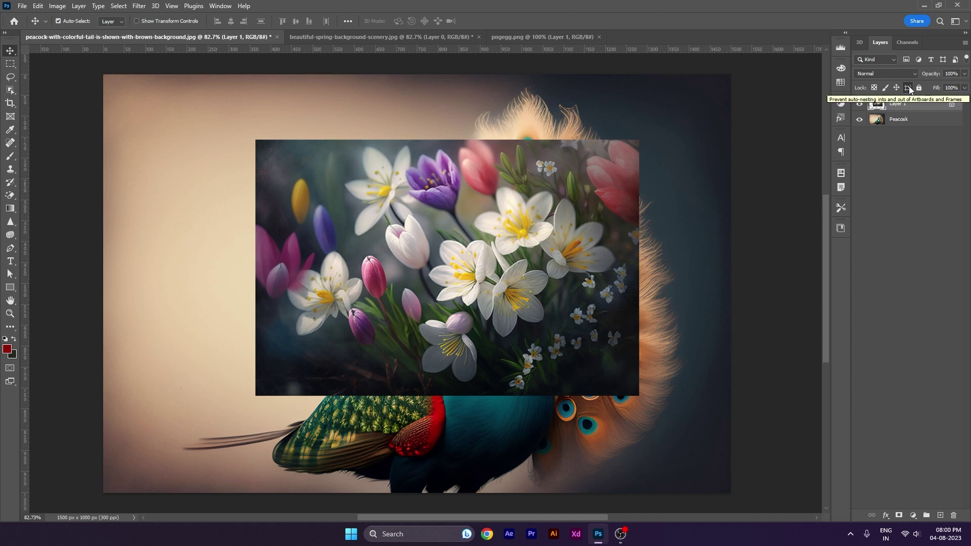
left_click(908, 88)
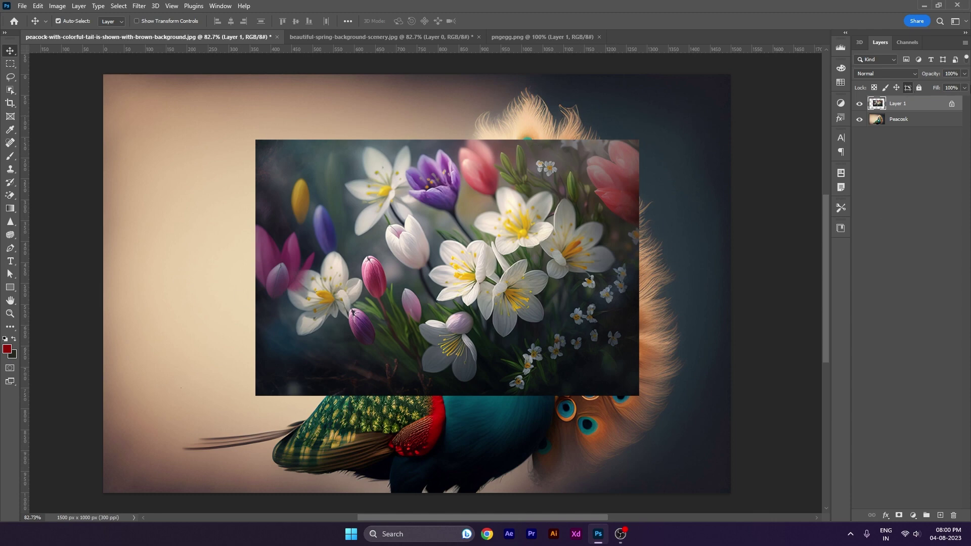
left_click(919, 88)
left_click(919, 89)
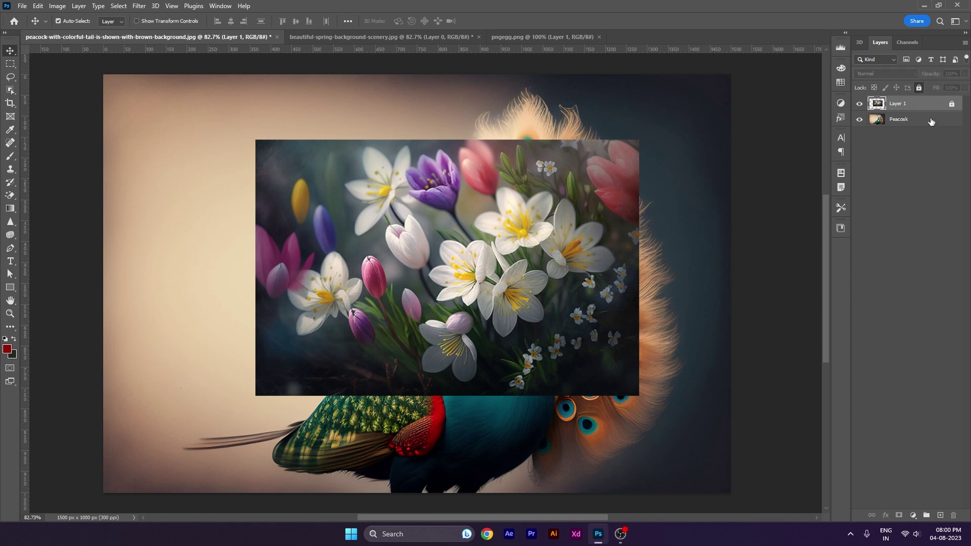
Apply Lock All to the Peacosk layer as well, then deselect all layers
left_click(930, 122)
left_click(920, 89)
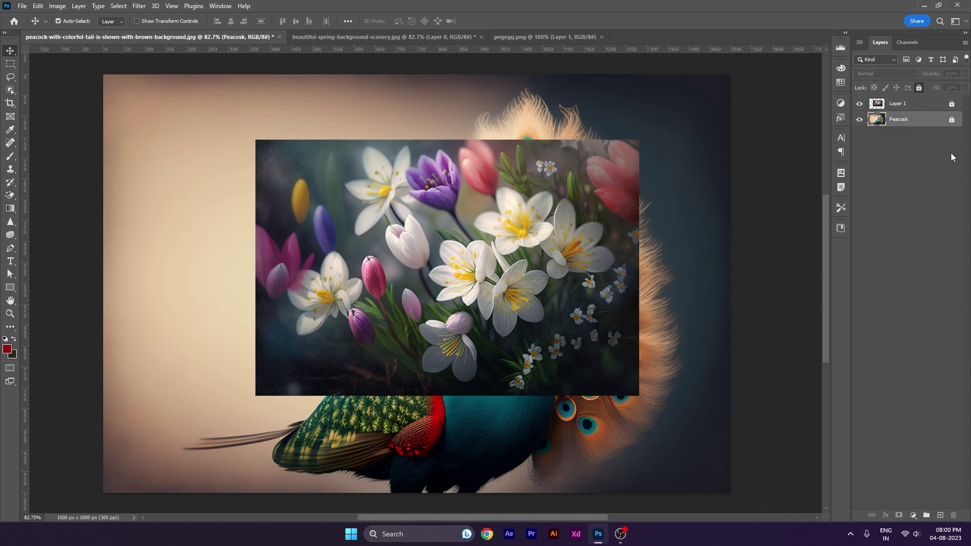
left_click(477, 268)
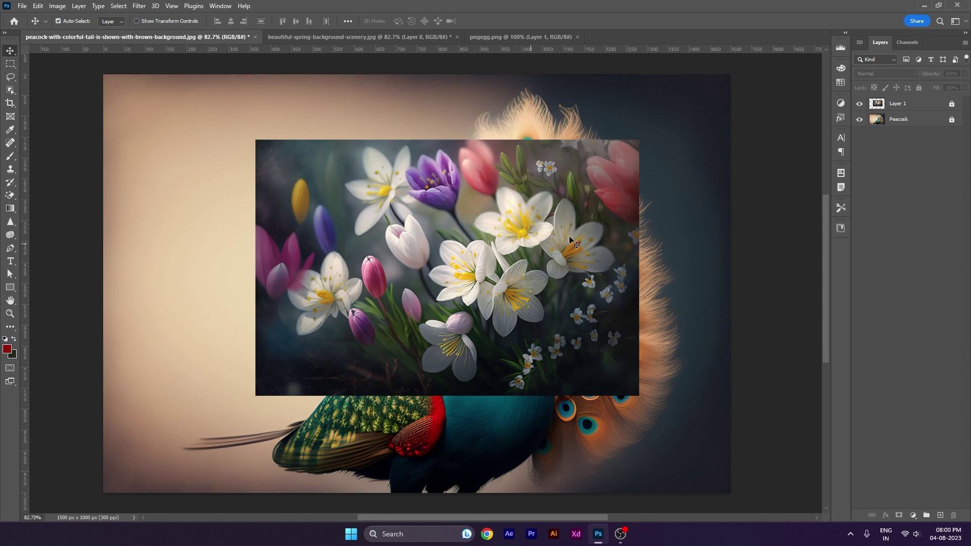
Try moving and painting with no layer selected, dismissing the resulting error
left_click_drag(514, 301, 273, 304)
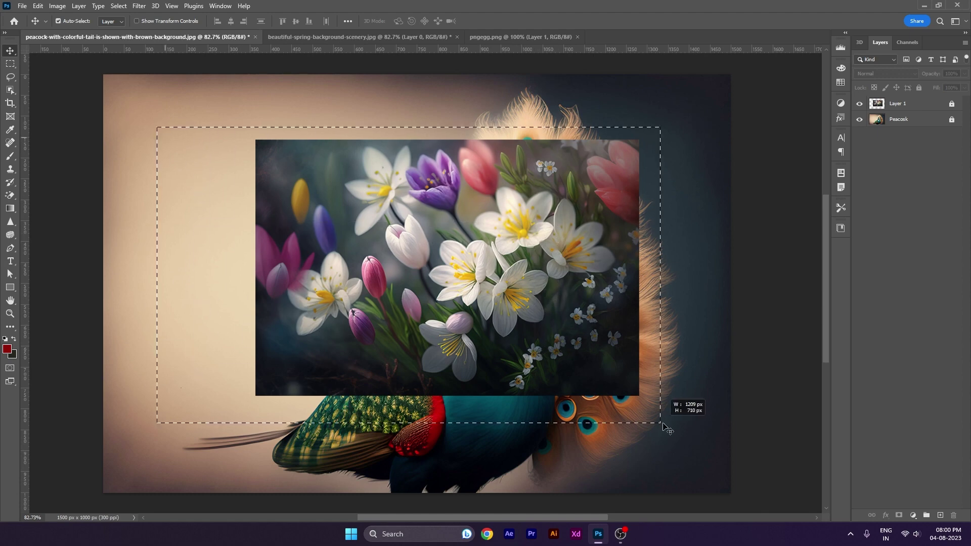
left_click_drag(156, 126, 672, 407)
key("b")
left_click(362, 305)
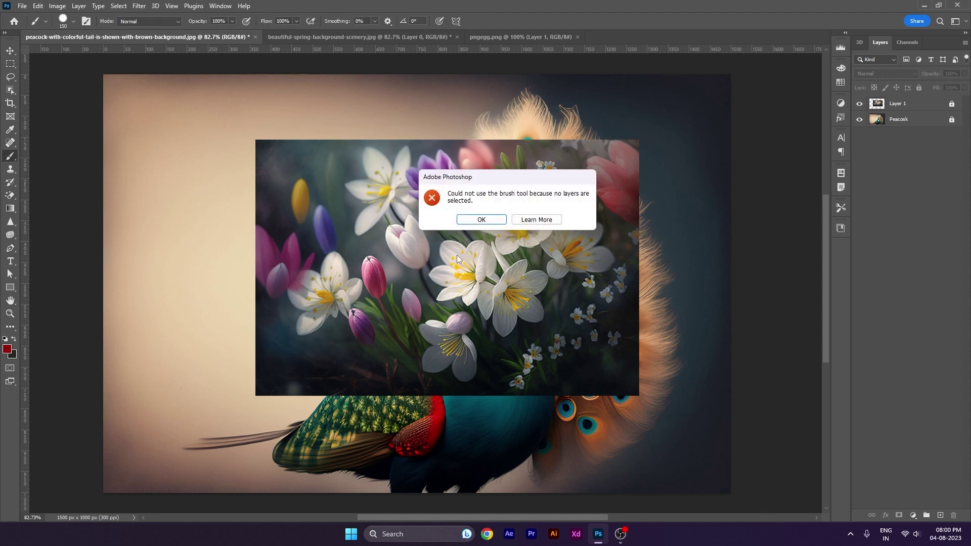
left_click(480, 219)
key("v")
mouse_move(374, 181)
left_mouse_down()
mouse_move(670, 377)
mouse_move(693, 368)
left_mouse_up()
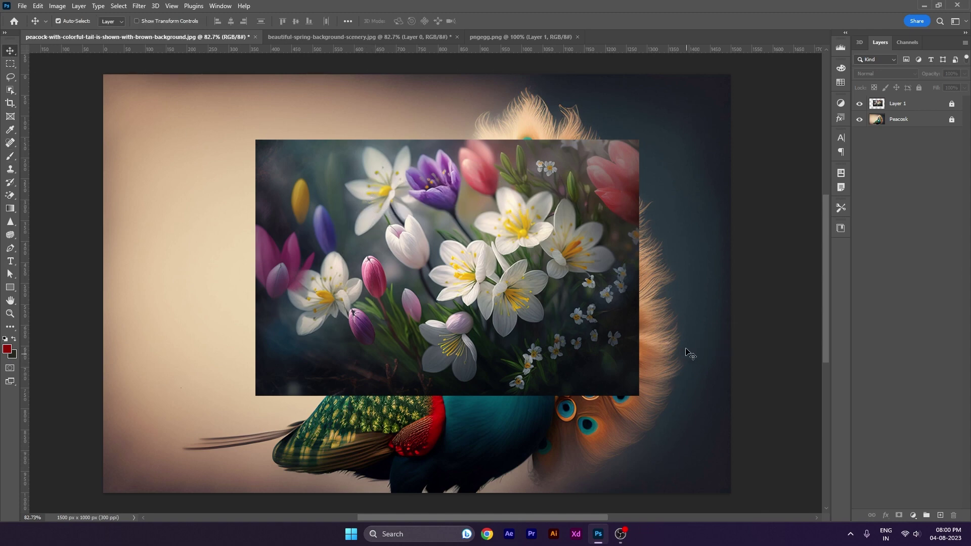
mouse_move(348, 133)
left_mouse_down()
mouse_move(762, 359)
mouse_move(763, 395)
left_mouse_up()
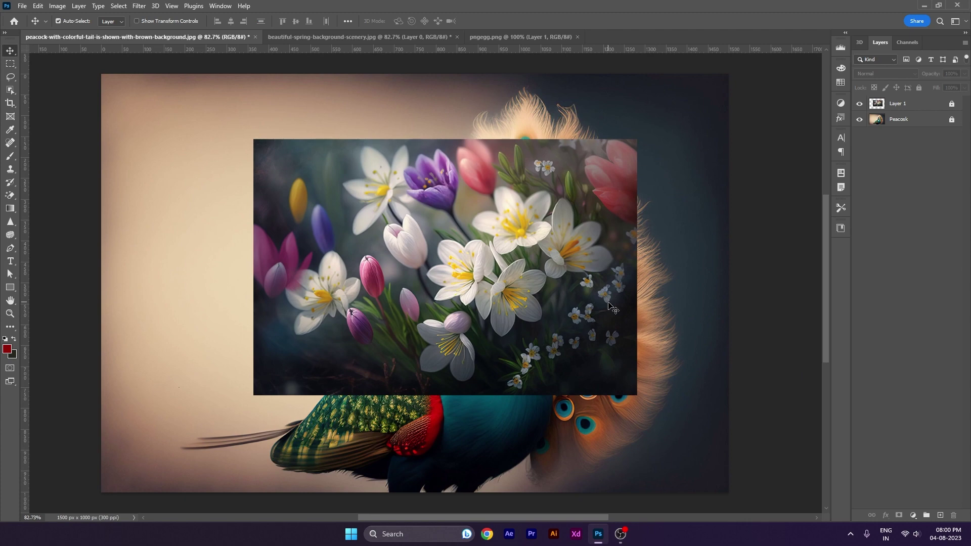
Unlock Peacosk and Layer 1, move the flowers slightly down-right, and uncheck Auto-Select
left_click(912, 105)
left_click(919, 87)
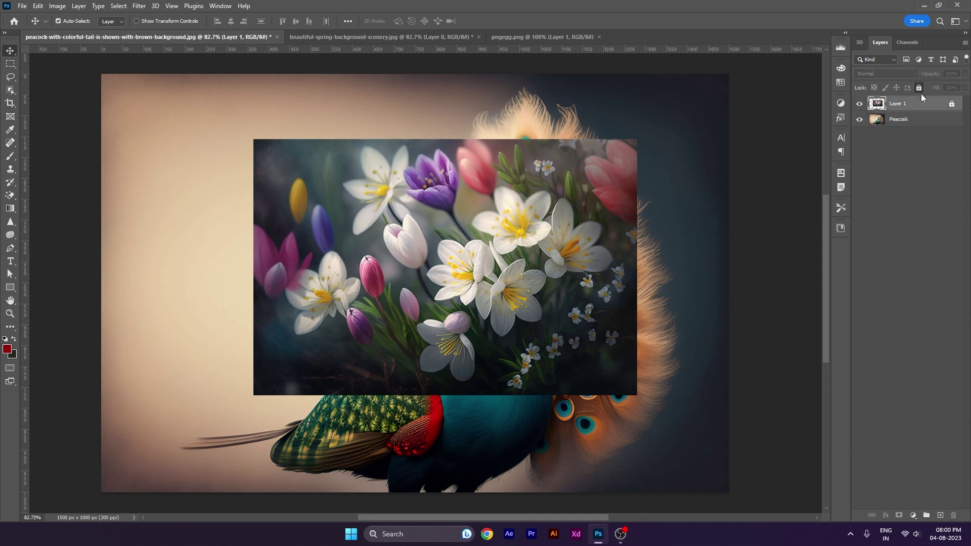
left_click(918, 87)
left_click_drag(559, 249, 569, 273)
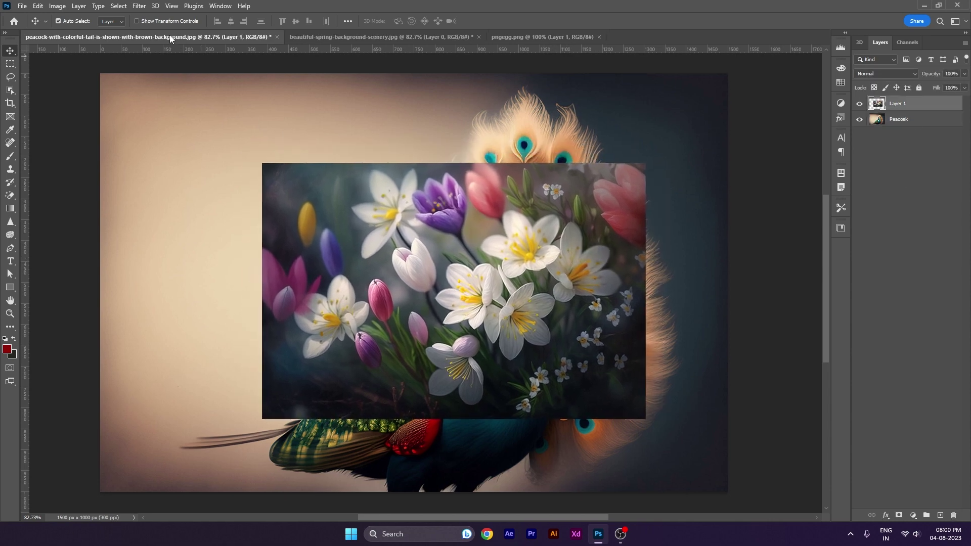
left_click(58, 20)
On a new layer, paint a red circle at upper left with a 300-size brush
left_click(940, 515)
key("b")
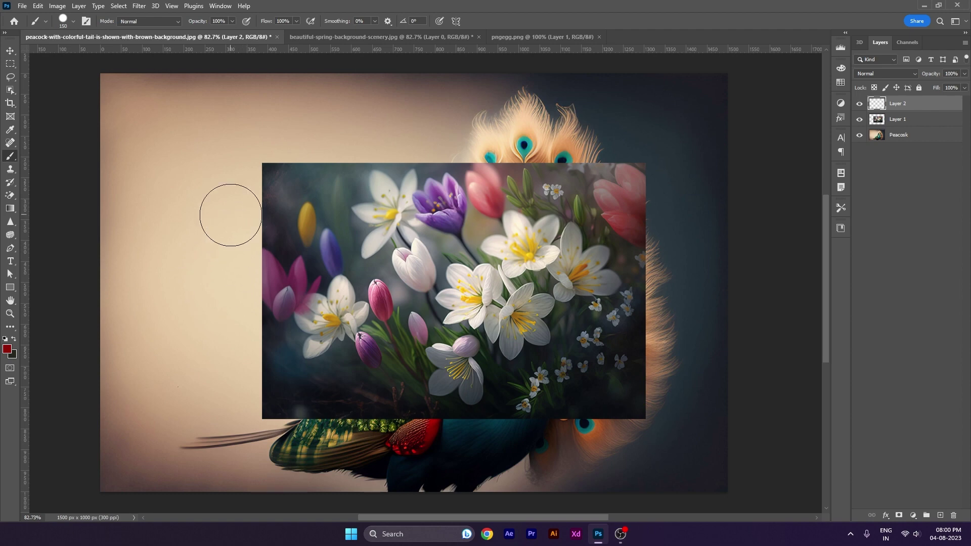
key("bracketright")
key("bracketright")
key("bracketright")
key("bracketright")
left_click(248, 214)
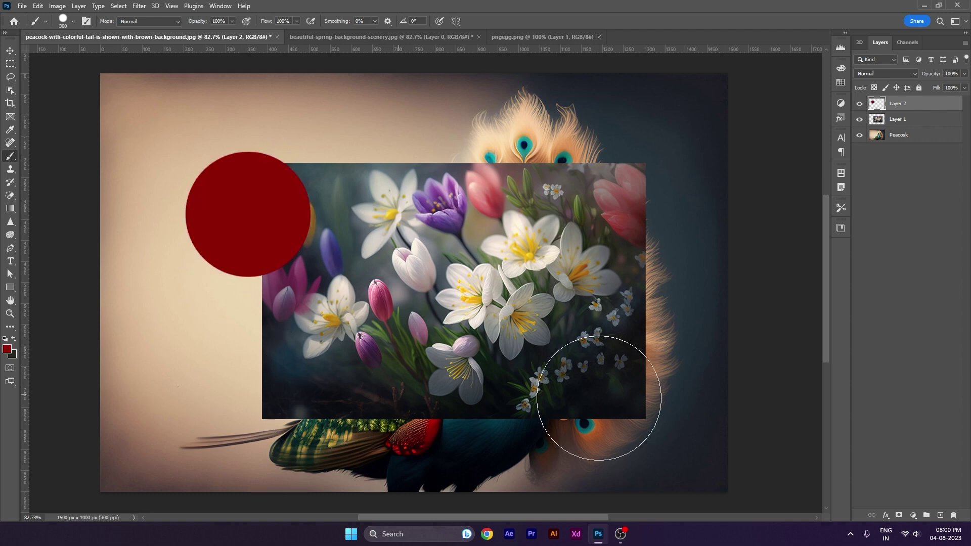
On another new layer, paint a bright blue circle on the flowers
left_click(941, 515)
left_click(7, 349)
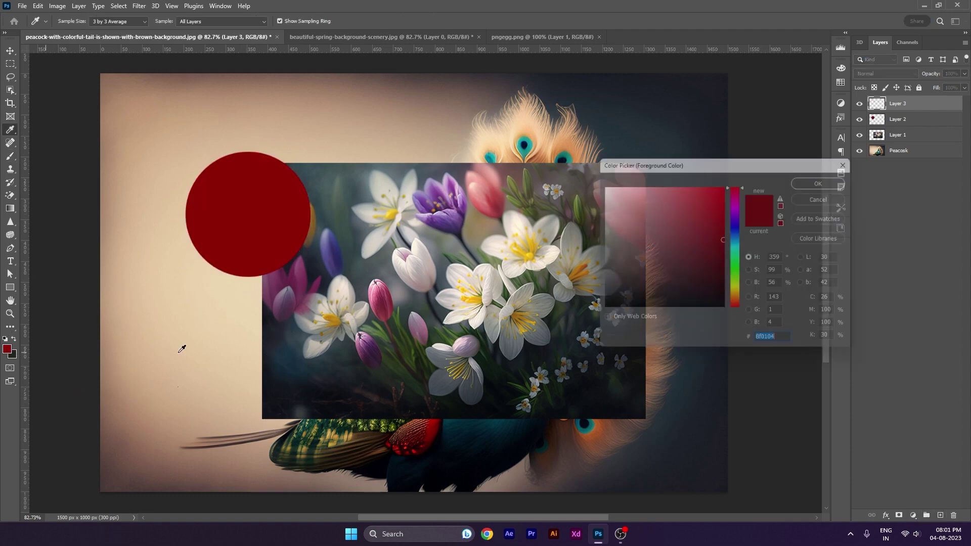
left_click_drag(738, 241, 720, 168)
key("Return")
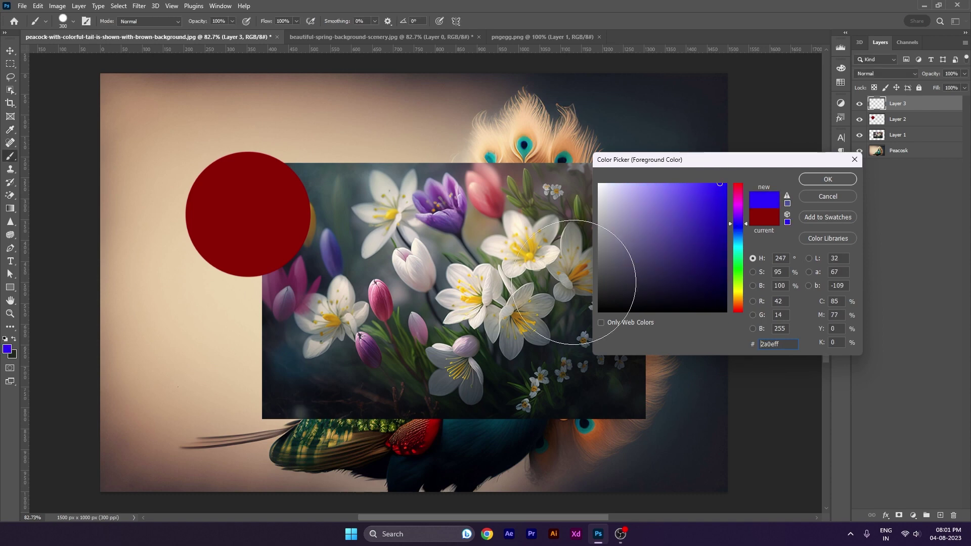
left_click(541, 284)
Move the blue circle onto the centre of the flowers, then select the Peacock layer
key("v")
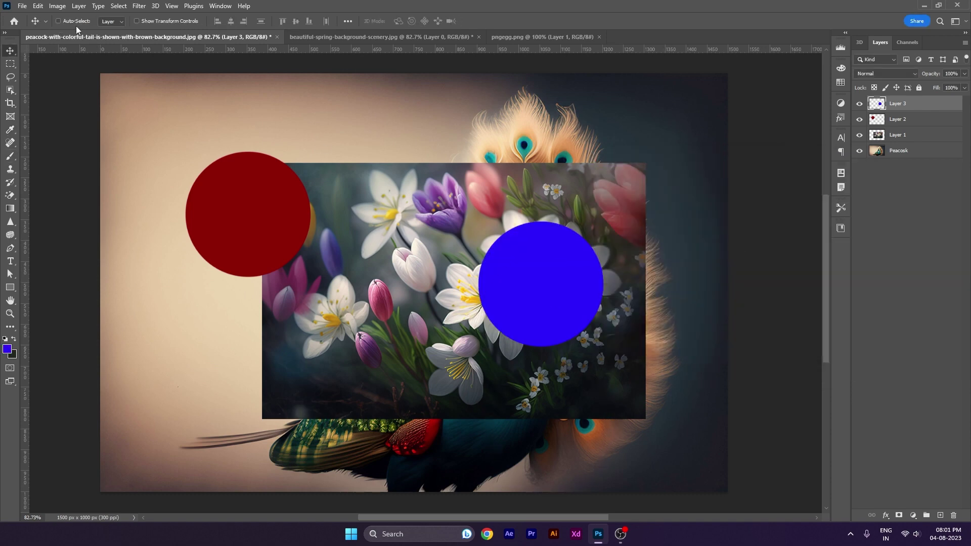
left_click_drag(324, 117, 442, 115)
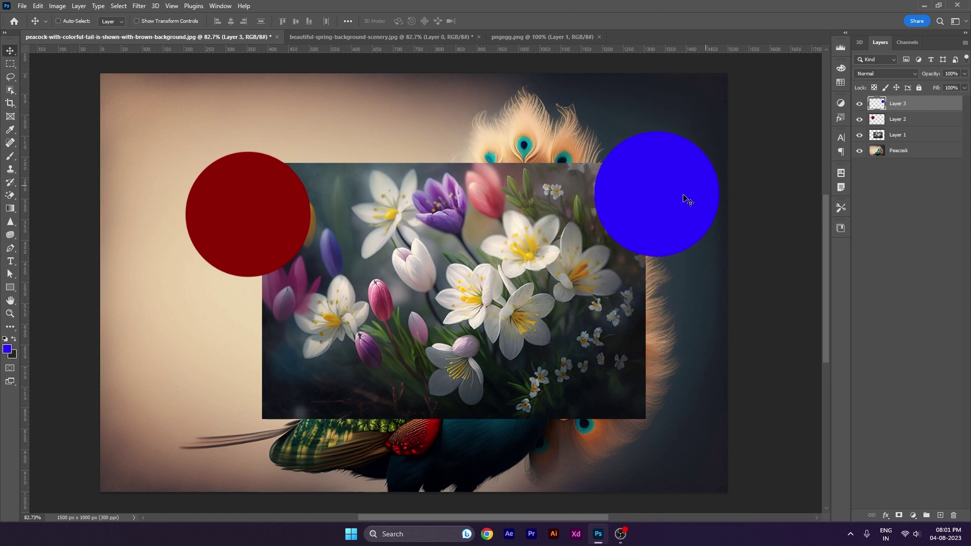
left_click_drag(685, 200, 580, 273)
mouse_move(113, 112)
left_mouse_down()
mouse_move(164, 120)
mouse_move(205, 109)
mouse_move(287, 143)
left_mouse_up()
left_click_drag(239, 118, 329, 287)
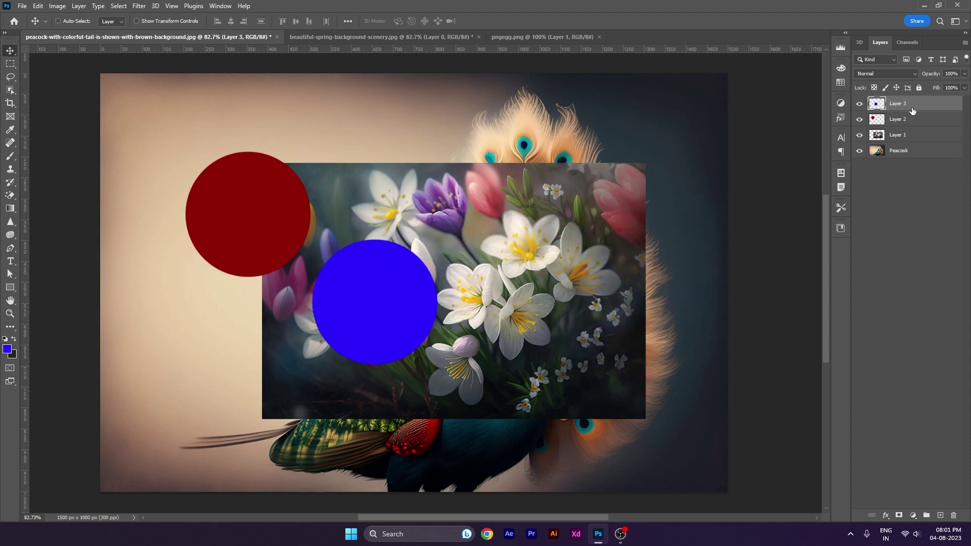
left_click_drag(443, 198, 544, 197)
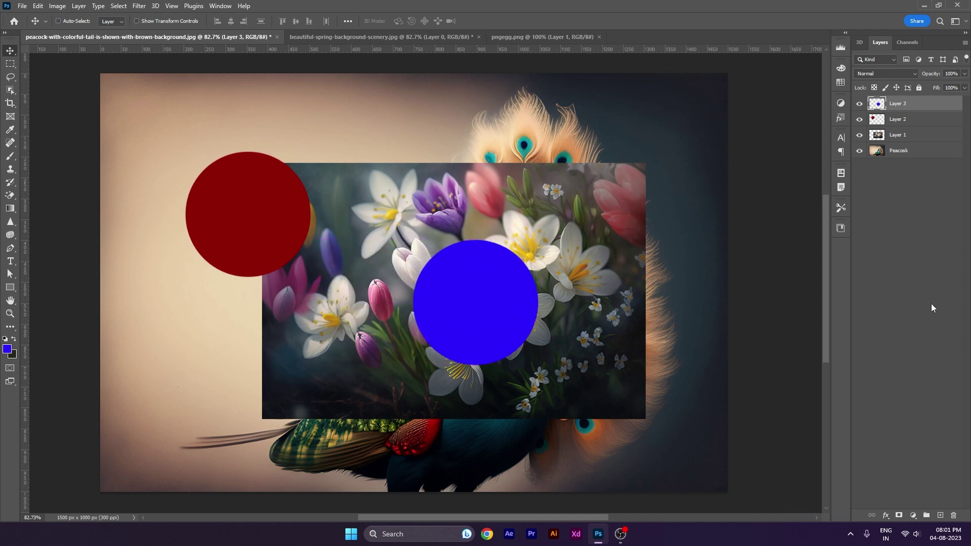
left_click(904, 152)
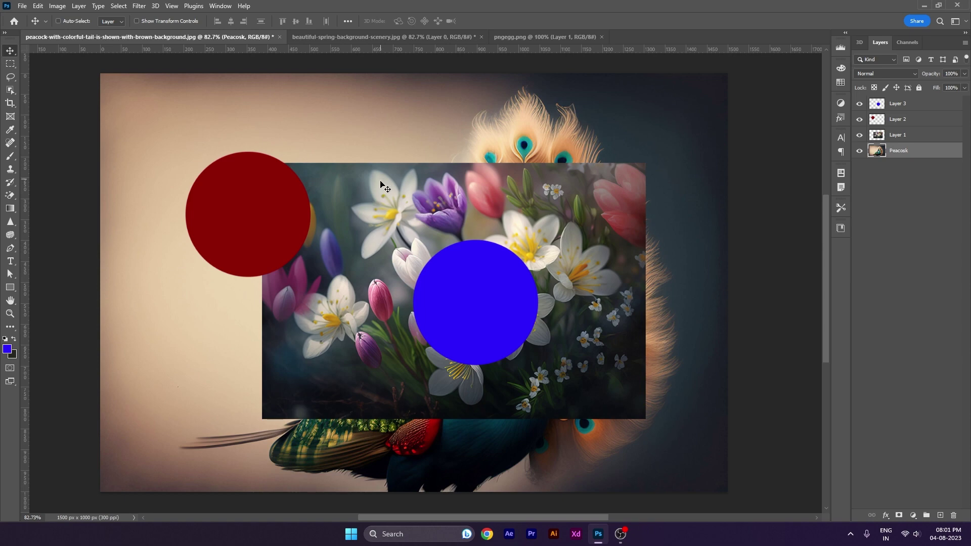
Experiment with moving the peacock, flower and circle layers, undoing the peacock shift
left_click_drag(486, 310, 557, 191)
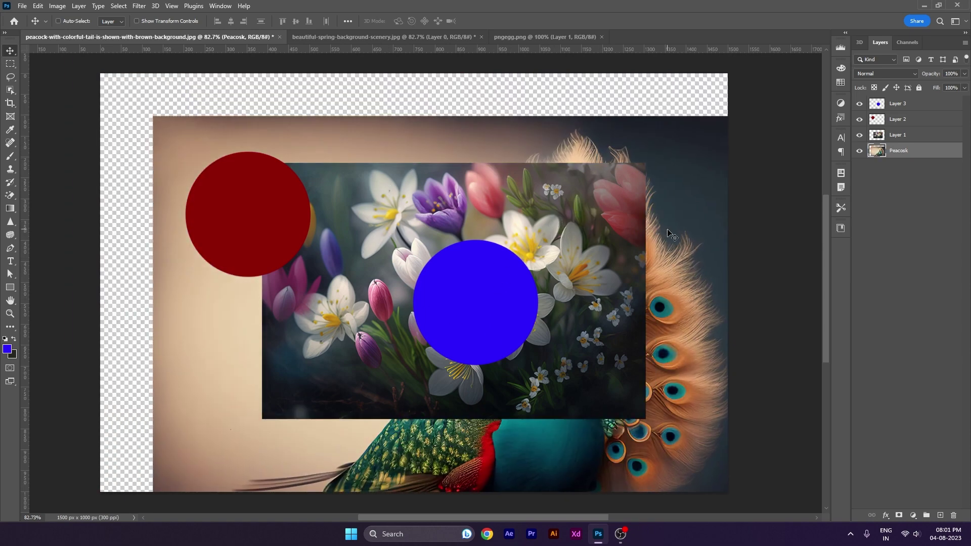
left_click_drag(556, 191, 527, 119)
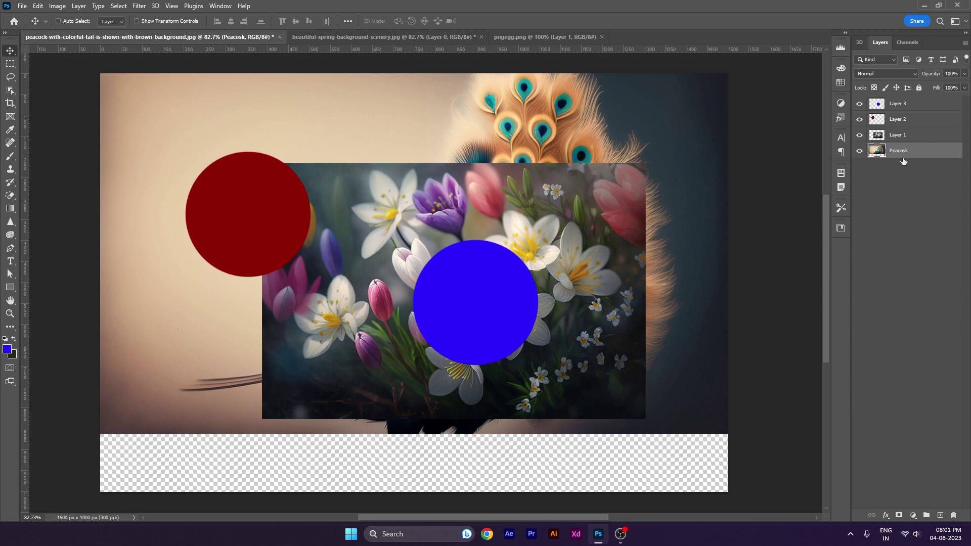
key("ctrl+z")
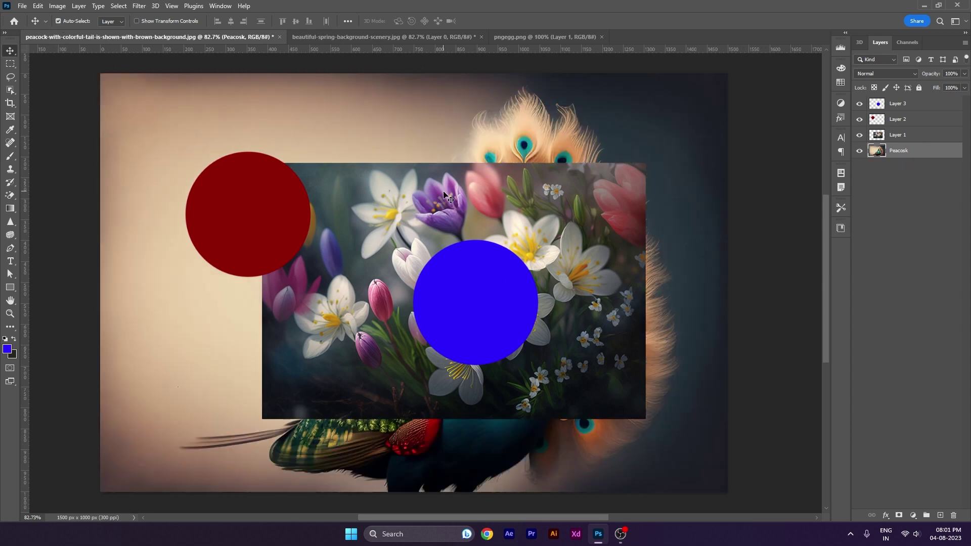
left_click_drag(482, 299, 548, 315)
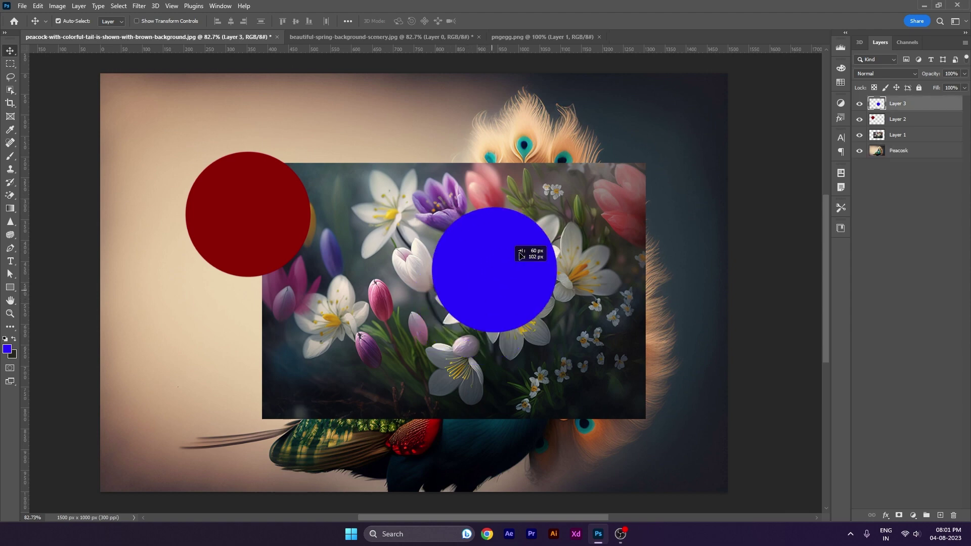
mouse_move(256, 232)
left_mouse_down()
mouse_move(241, 292)
mouse_move(238, 152)
mouse_move(205, 172)
left_mouse_up()
mouse_move(414, 233)
left_mouse_down()
mouse_move(304, 349)
mouse_move(349, 217)
mouse_move(385, 253)
mouse_move(463, 258)
left_mouse_up()
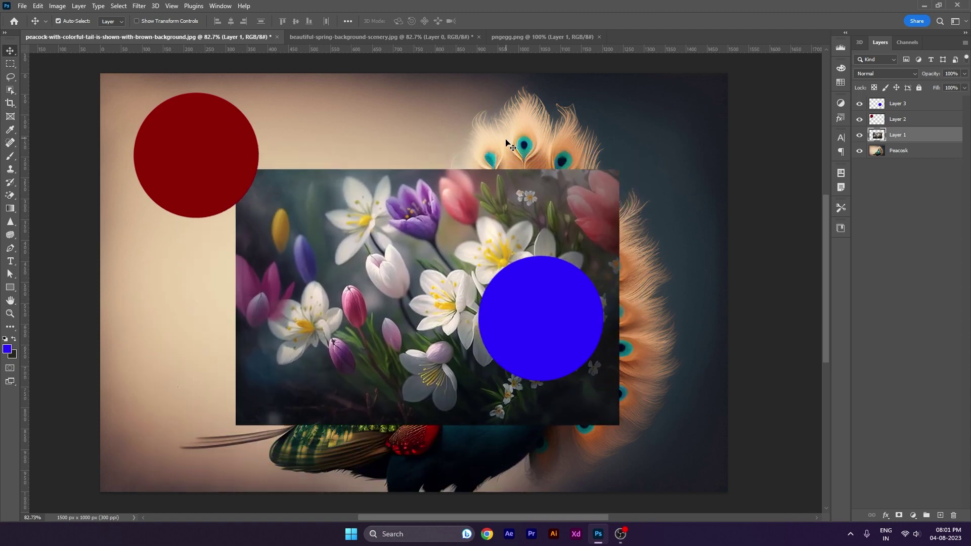
mouse_move(511, 145)
left_mouse_down()
mouse_move(559, 108)
mouse_move(336, 115)
mouse_move(478, 130)
mouse_move(379, 142)
mouse_move(468, 131)
left_mouse_up()
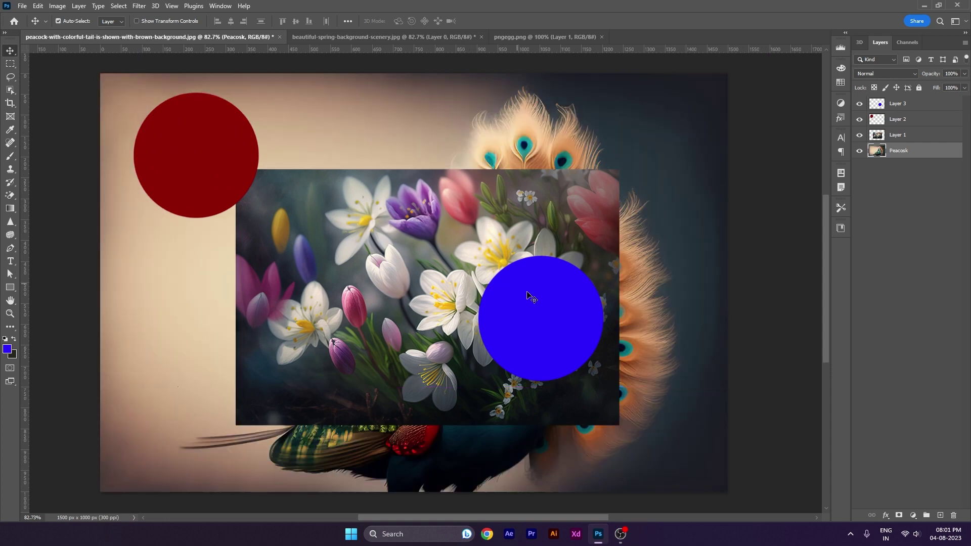
Select both circle layers and delete them
left_click_drag(531, 297, 522, 238)
key("Delete")
left_click_drag(211, 147, 238, 188)
key("Delete")
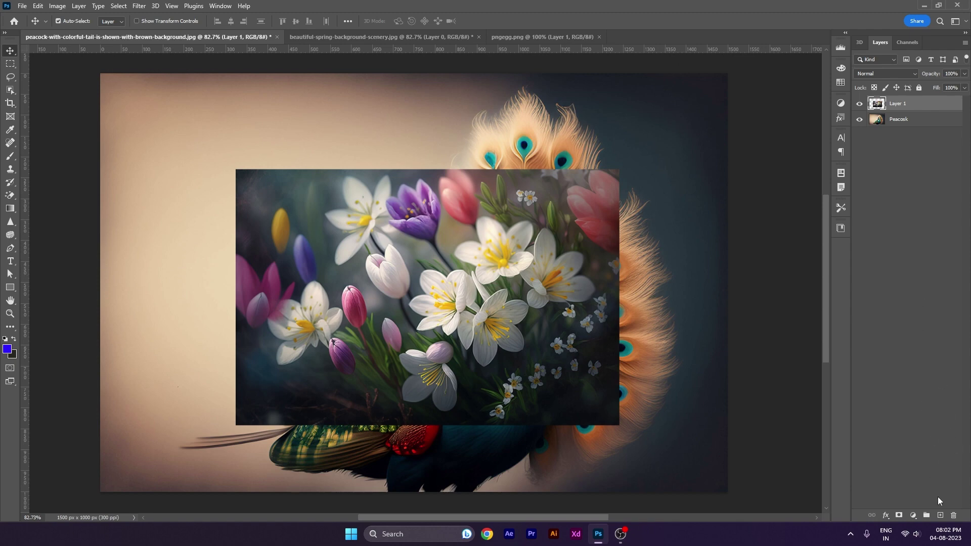
Nudge the flower image, browse blend modes, and test the flower layer's Opacity slider
left_click_drag(439, 328, 424, 322)
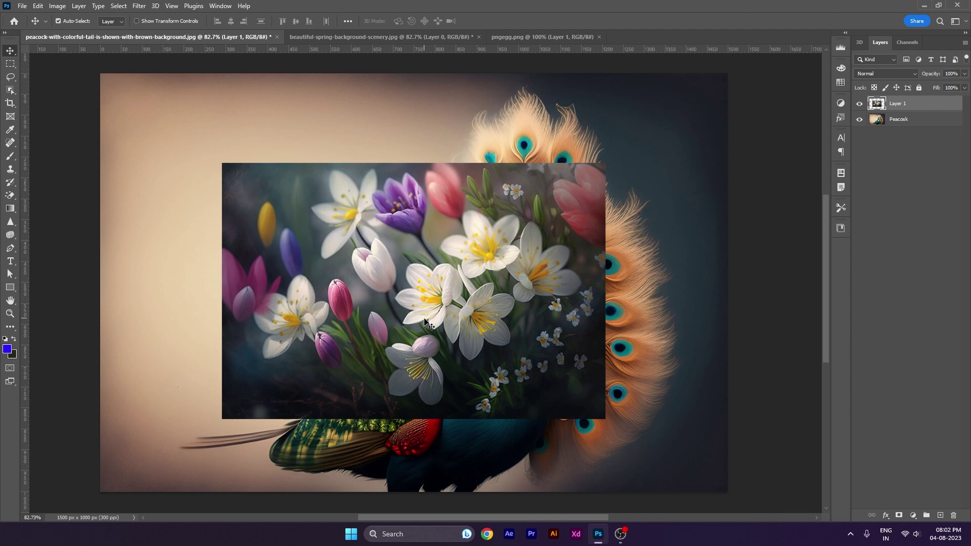
left_click_drag(481, 326, 484, 323)
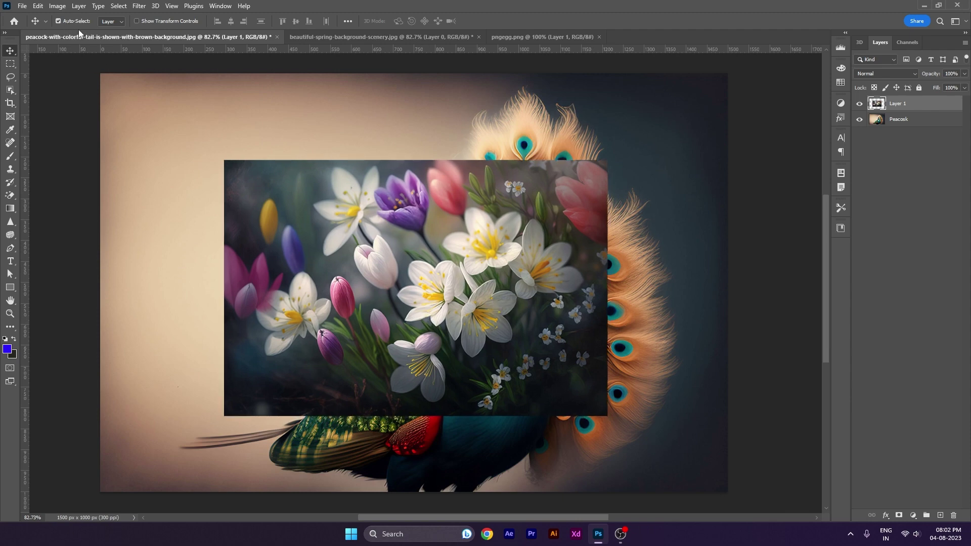
left_click_drag(468, 260, 475, 264)
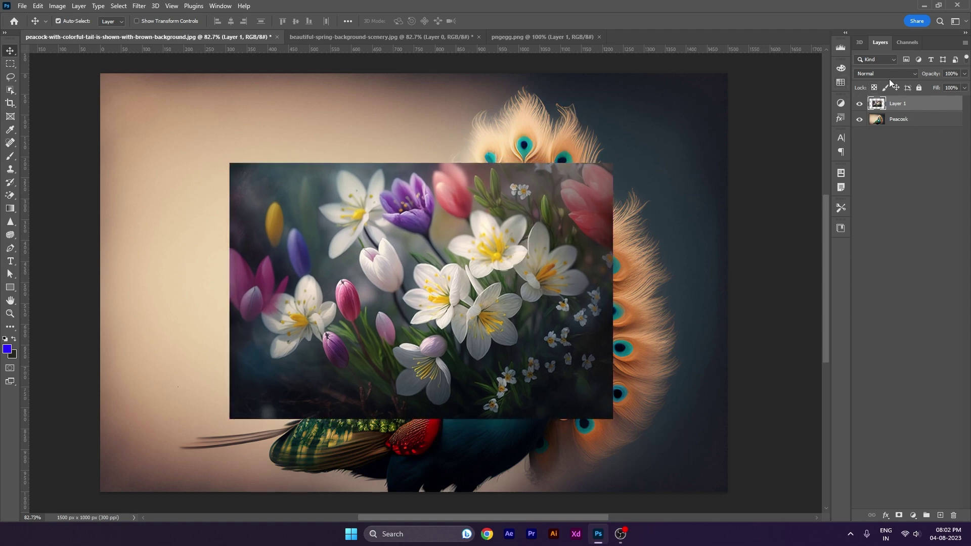
left_click(872, 74)
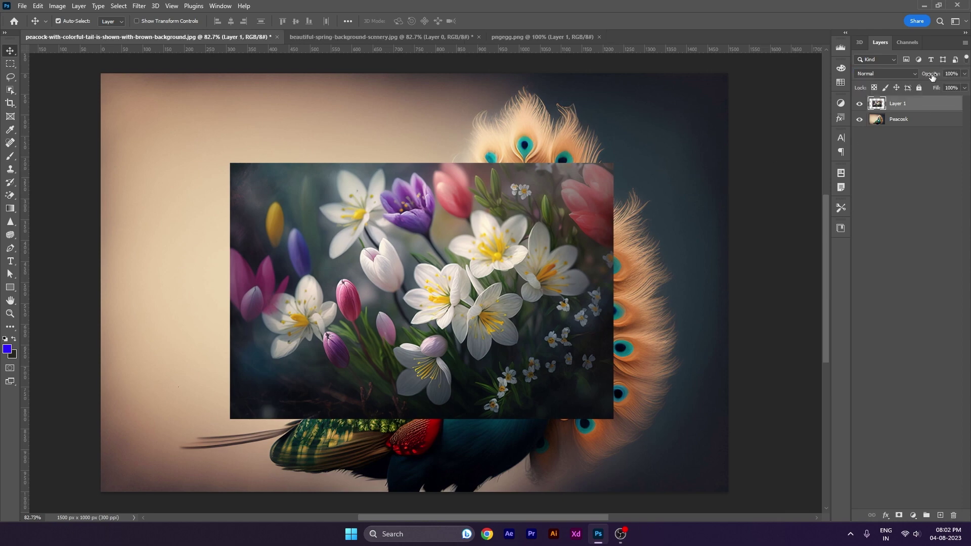
mouse_move(931, 75)
left_mouse_down()
mouse_move(898, 76)
mouse_move(961, 87)
mouse_move(917, 135)
left_mouse_up()
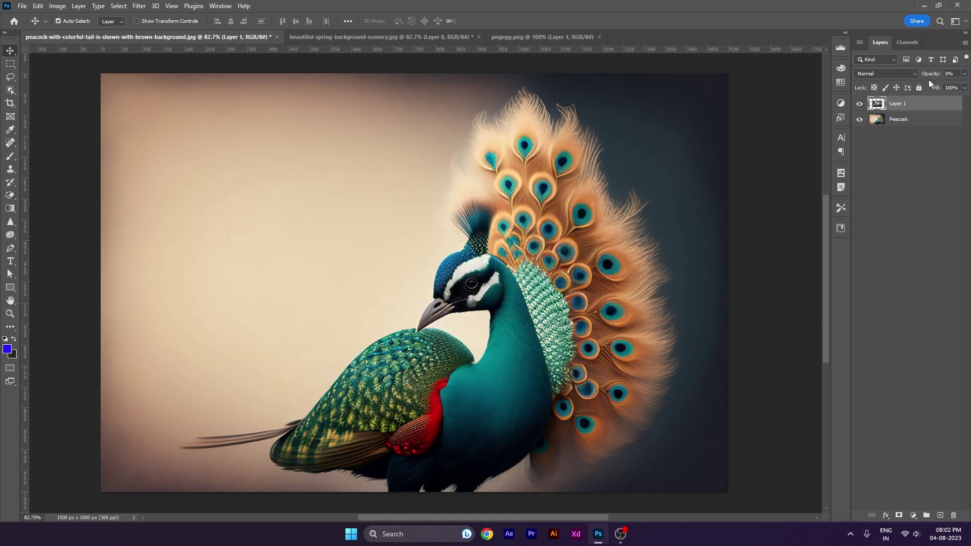
left_click_drag(929, 80, 945, 80)
left_click_drag(400, 291, 379, 266)
Test flower-layer Fill at 53% and 30%, undo, then hide the peacock and flower layers
left_click(941, 118)
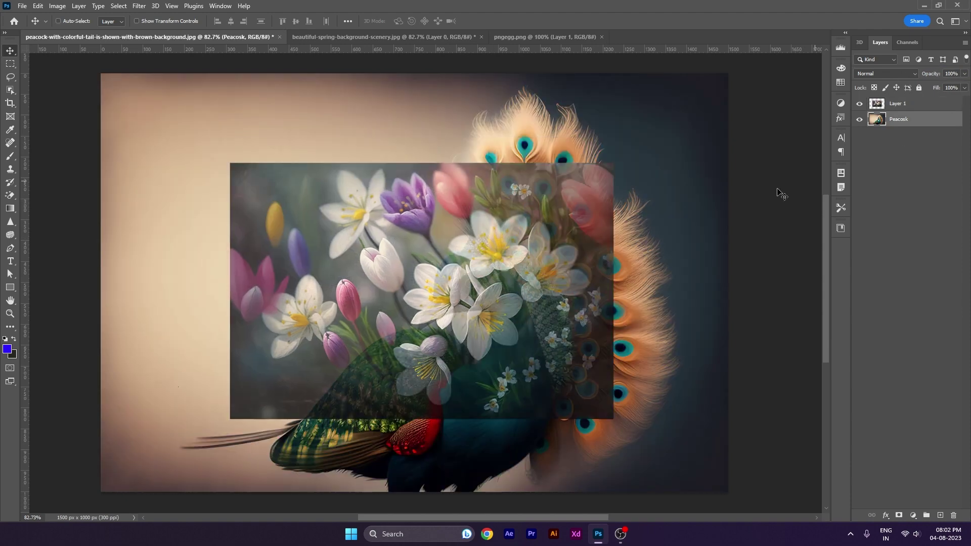
left_click_drag(544, 218, 563, 205)
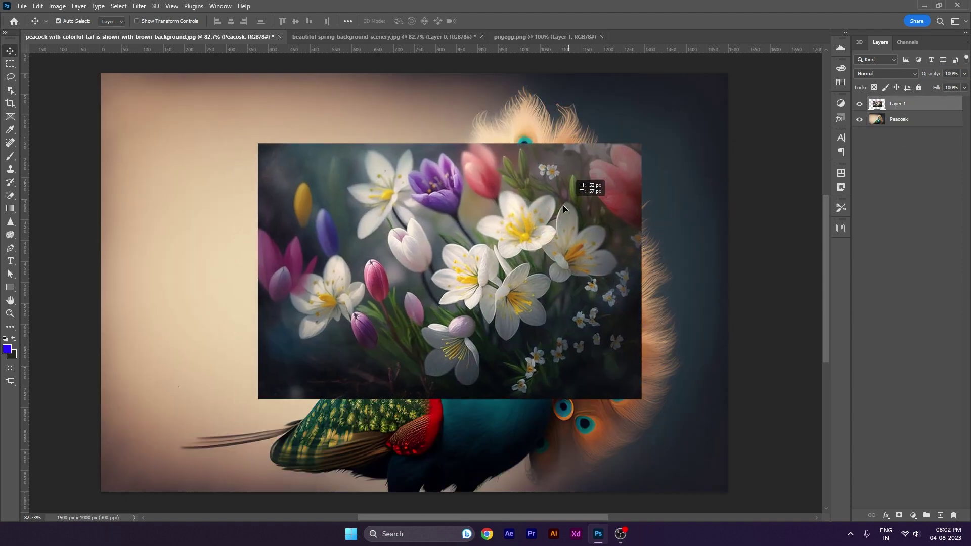
left_click_drag(936, 88, 913, 88)
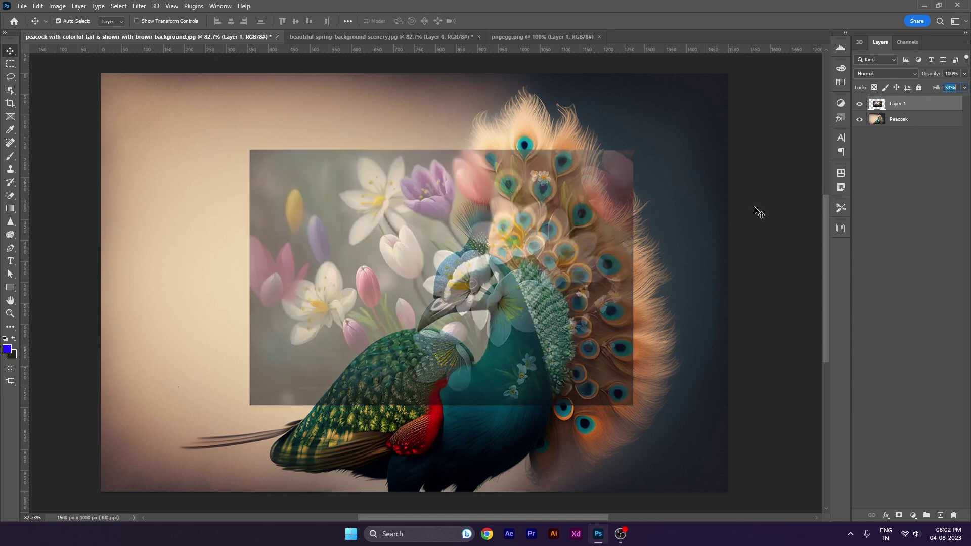
mouse_move(596, 244)
left_mouse_down()
mouse_move(474, 221)
mouse_move(486, 211)
left_mouse_up()
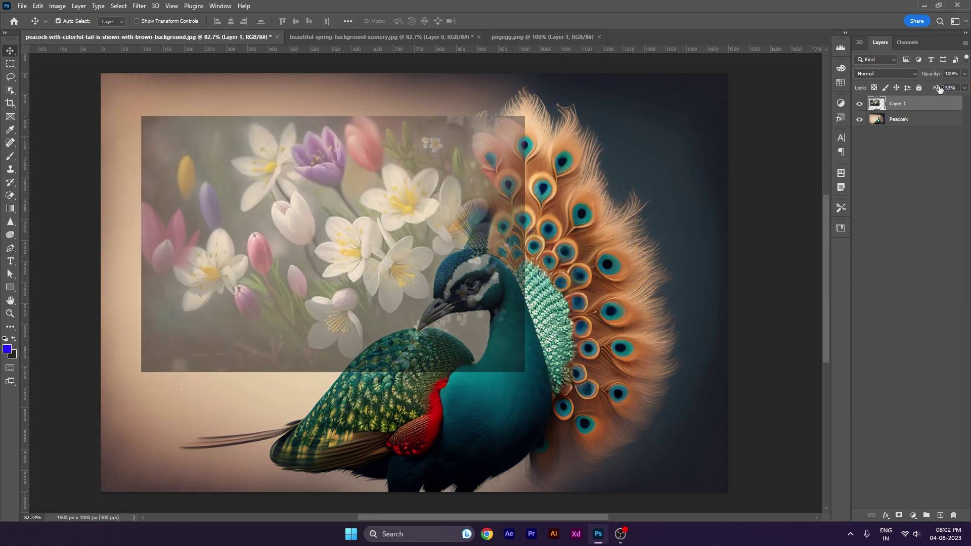
left_click_drag(939, 88, 928, 89)
left_click_drag(362, 226, 414, 249)
key("ctrl+z")
key("ctrl+z")
key("ctrl+z")
key("ctrl+z")
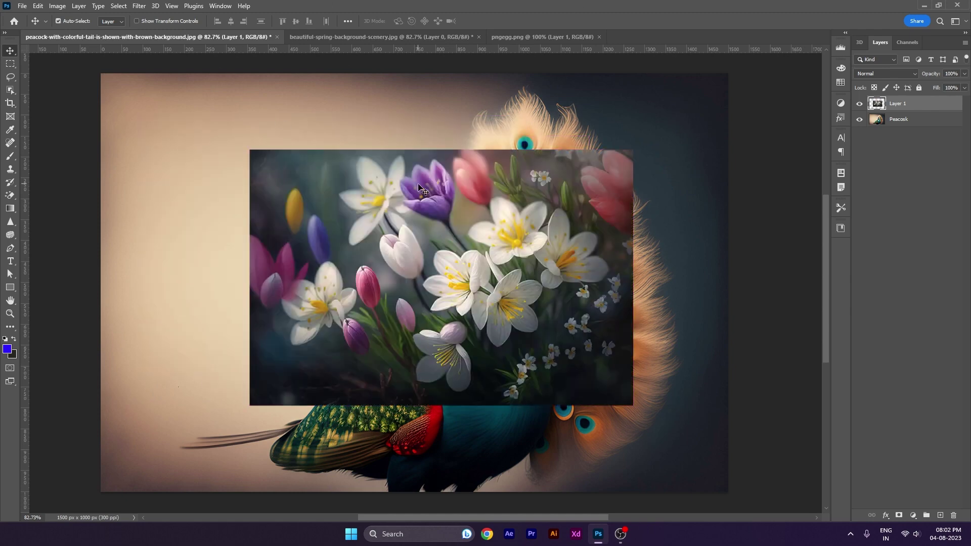
left_click_drag(478, 291, 511, 275)
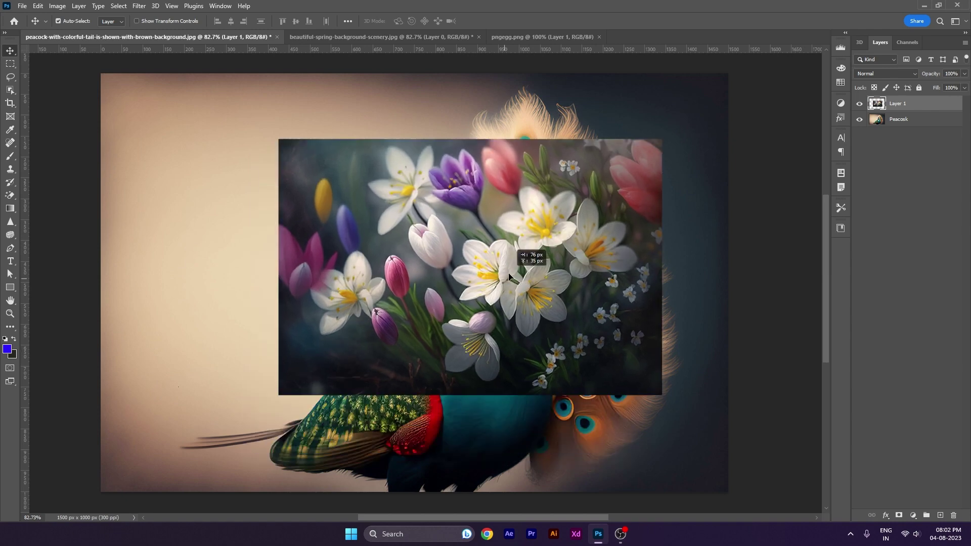
left_click(859, 119)
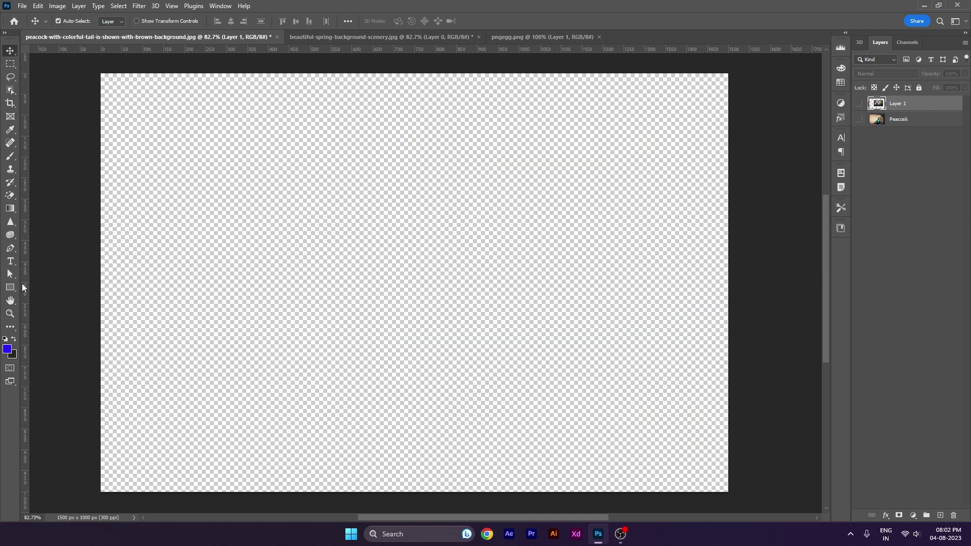
Draw a square near the canvas centre with a thick red stroke
left_click(16, 287)
left_click_drag(285, 188, 599, 427)
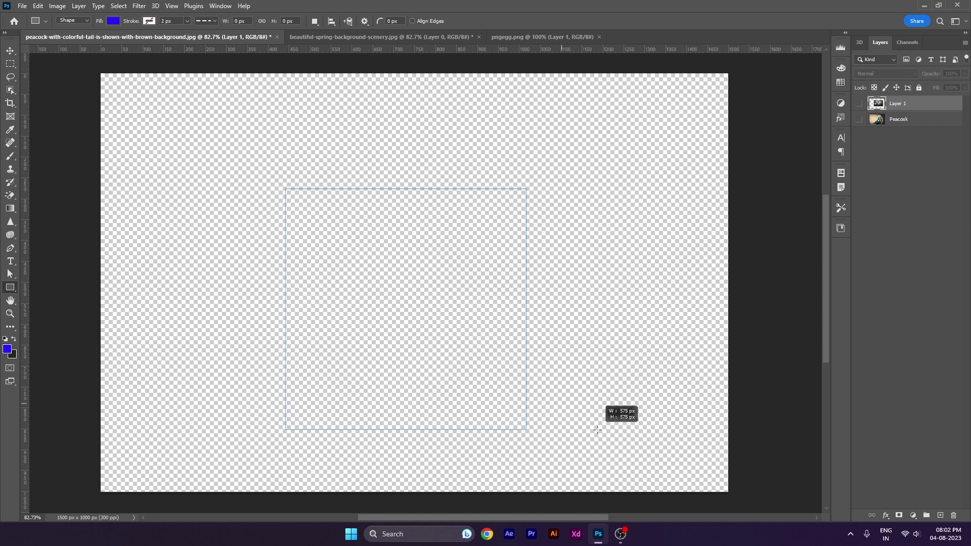
left_click(147, 21)
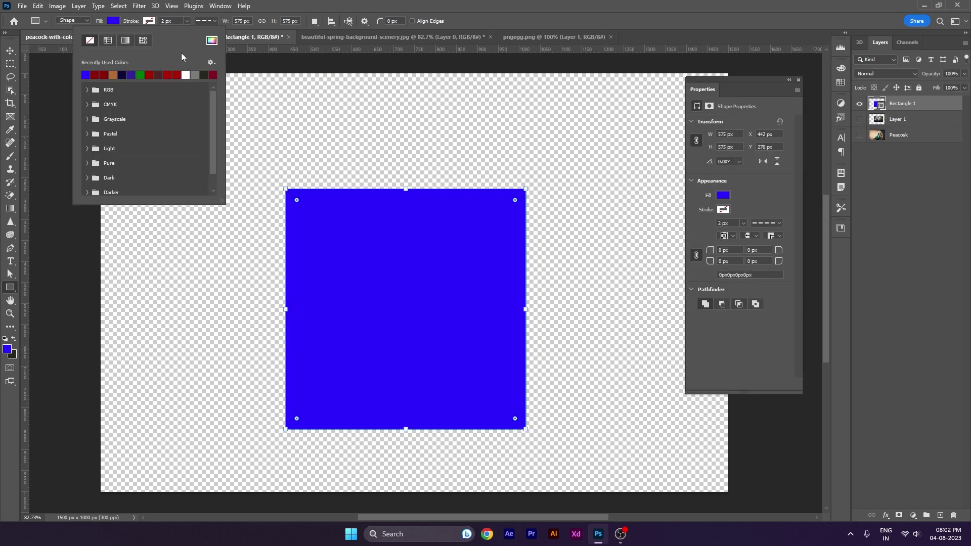
left_click(176, 75)
left_click(205, 20)
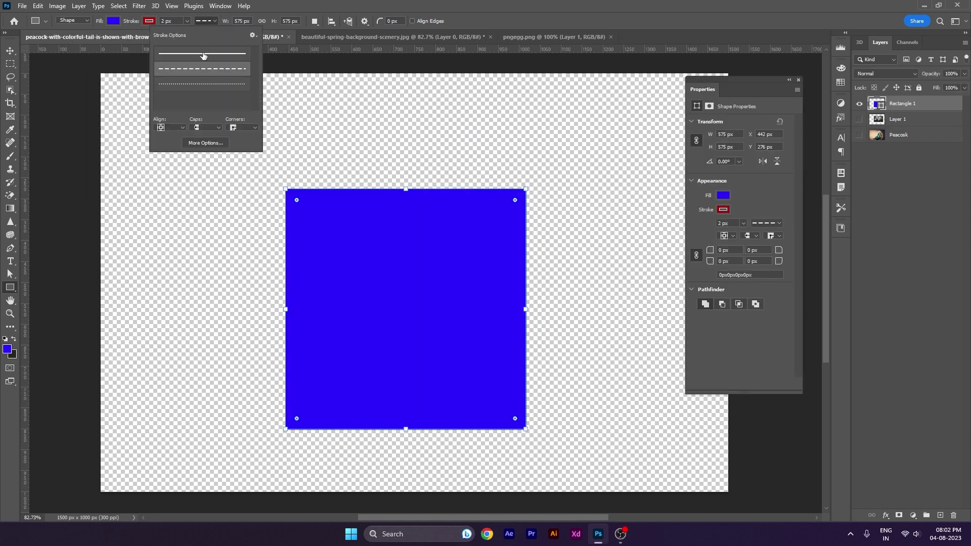
left_click(186, 22)
left_click_drag(188, 30, 192, 37)
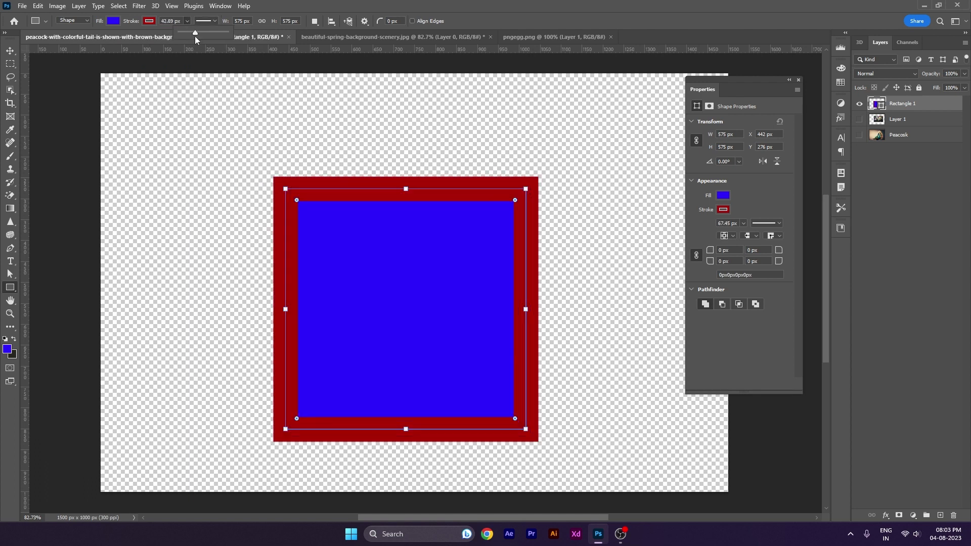
Reposition the square near the centre and drop its Fill to 0%
key("v")
left_click_drag(373, 261, 327, 224)
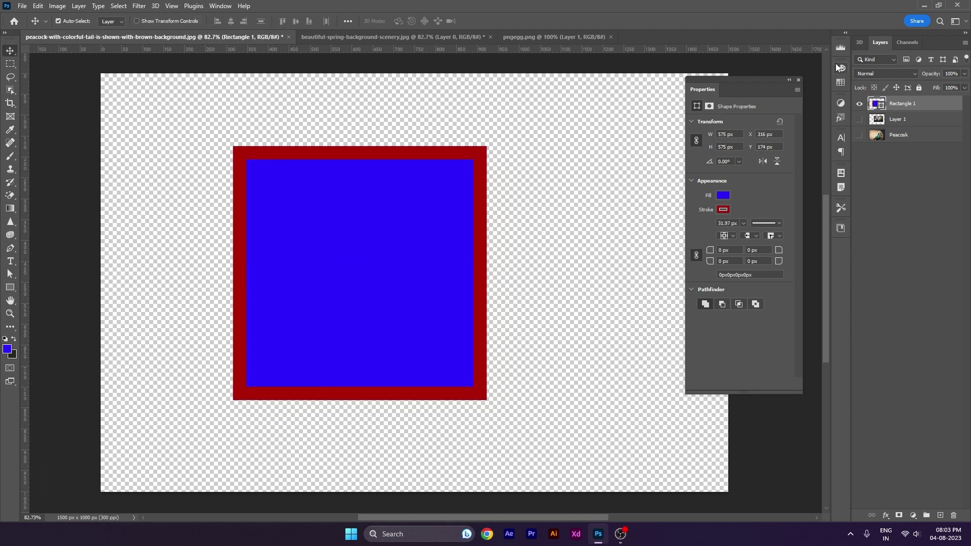
left_click(798, 83)
left_click_drag(424, 218, 484, 212)
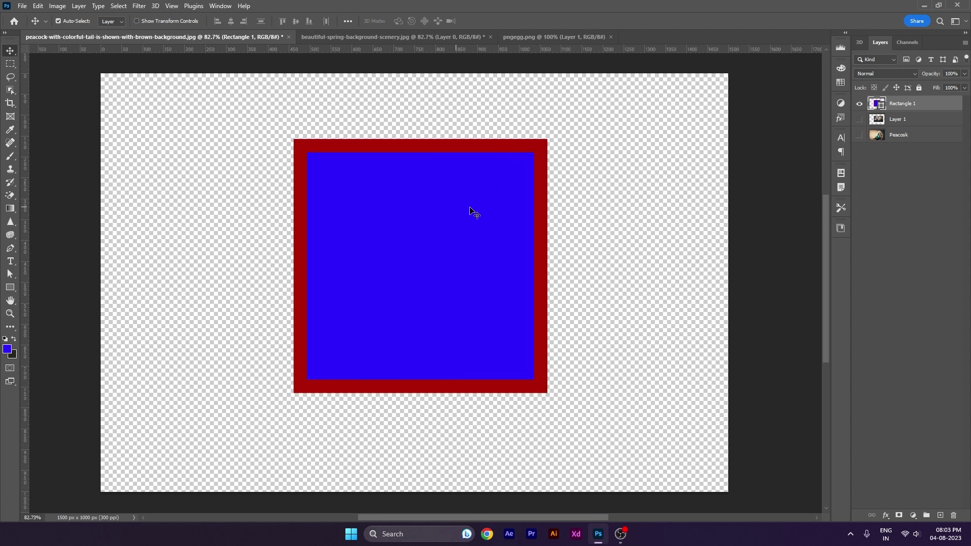
left_click_drag(552, 189, 551, 195)
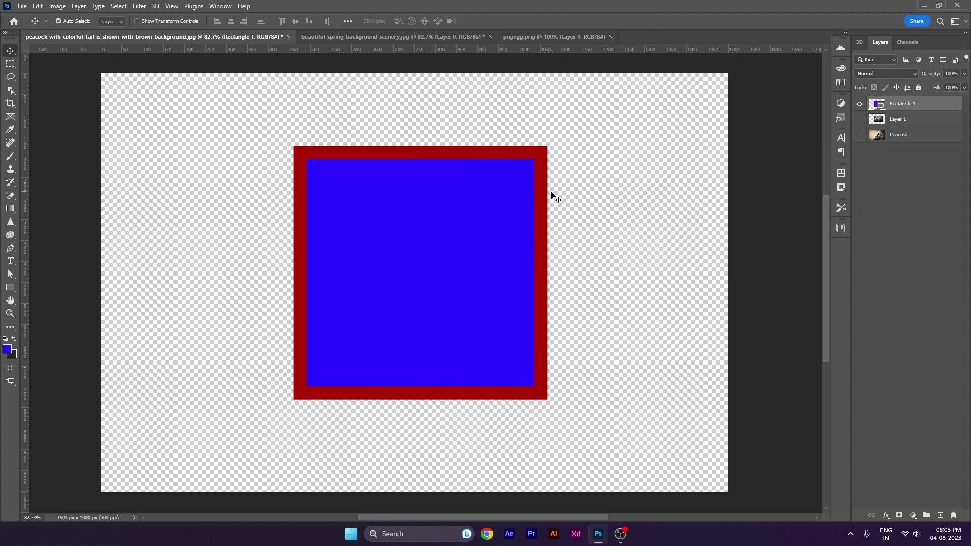
mouse_move(356, 249)
left_mouse_down()
mouse_move(331, 257)
mouse_move(405, 220)
left_mouse_up()
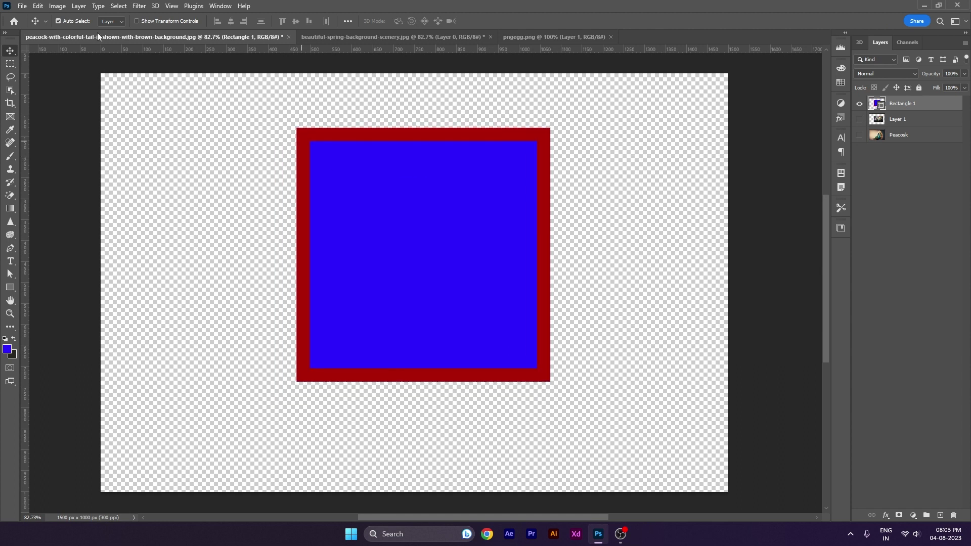
left_click_drag(454, 259, 450, 279)
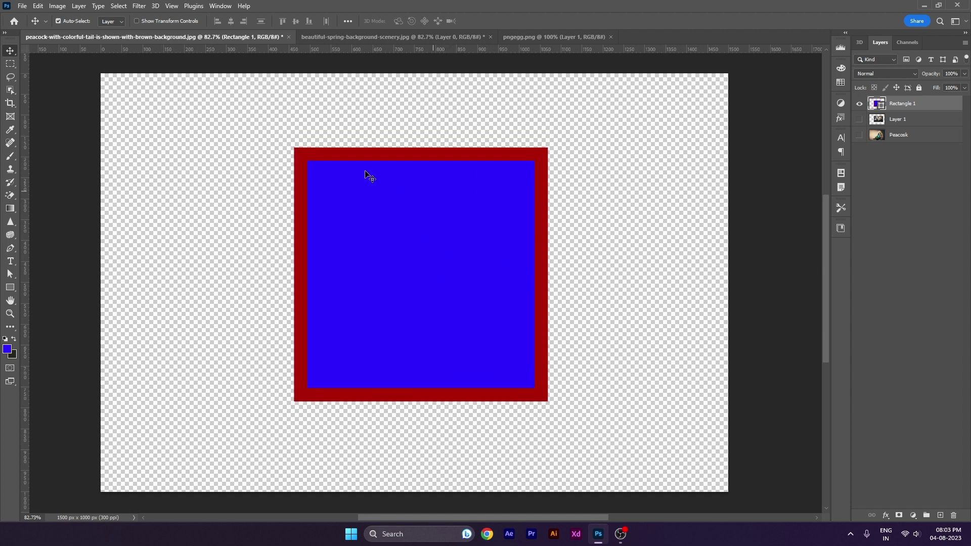
left_click_drag(464, 276, 447, 283)
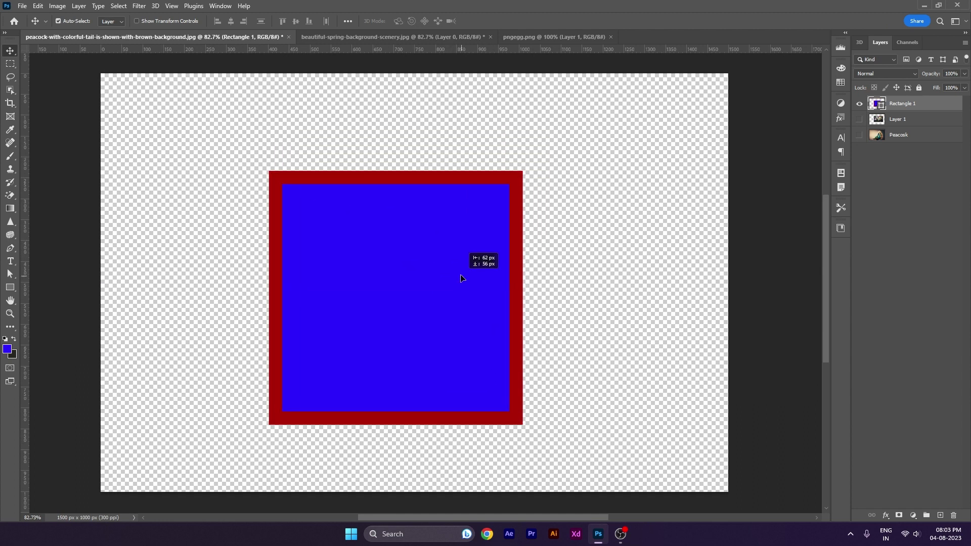
left_click_drag(939, 90, 900, 90)
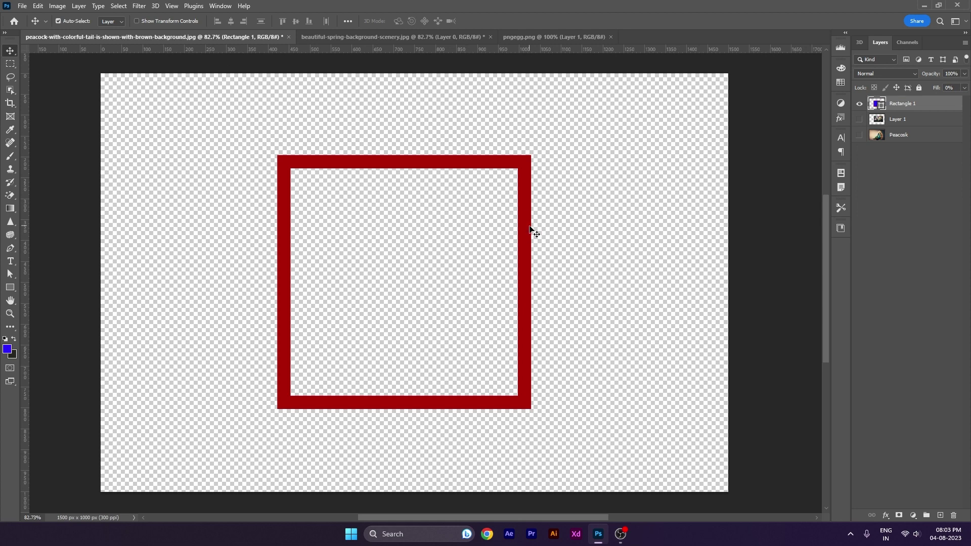
Nudge the red rectangle, raise its Fill, then delete the Rectangle 1 layer
left_click_drag(530, 230, 531, 225)
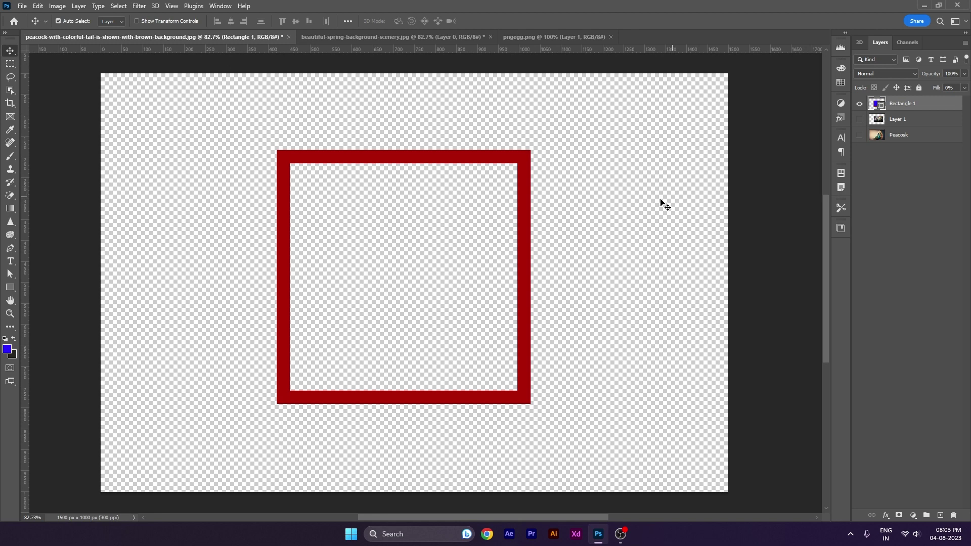
left_click_drag(530, 188, 525, 187)
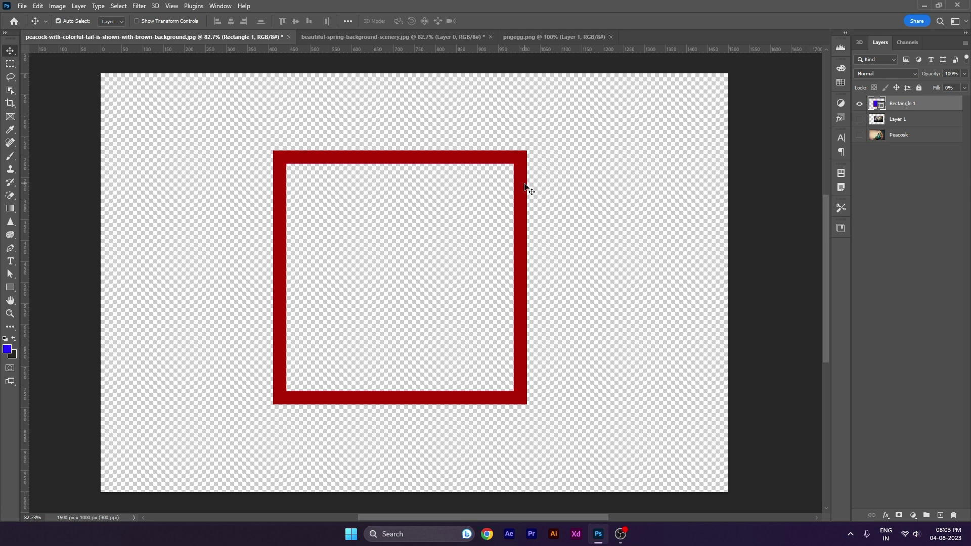
mouse_move(936, 88)
left_mouse_down()
mouse_move(951, 109)
mouse_move(932, 123)
left_mouse_up()
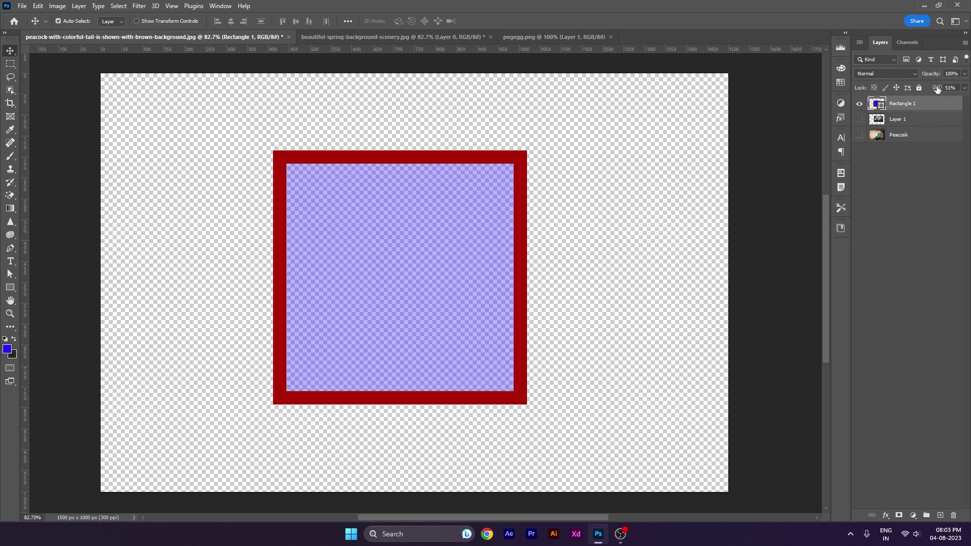
key("Delete")
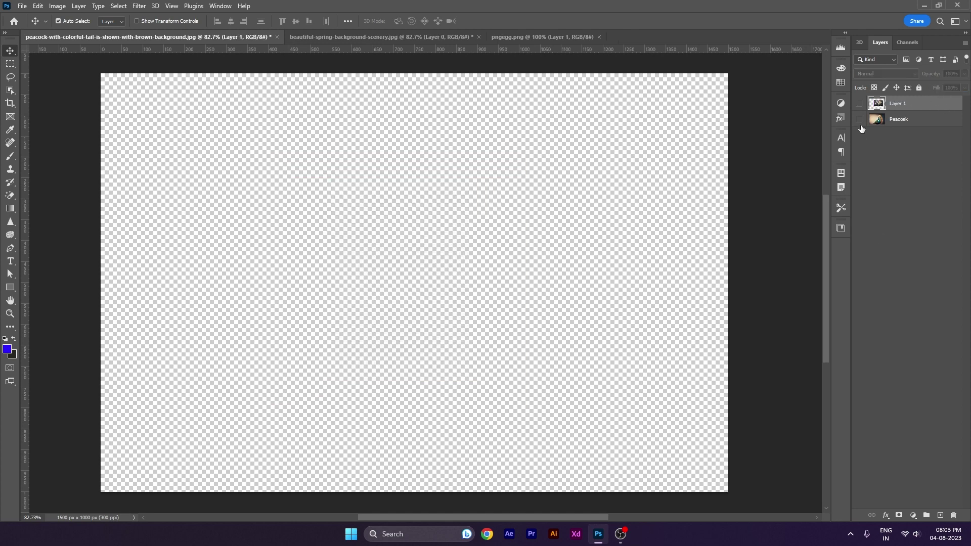
Show both layers again, move the flower image, and try filtering layers by name 'peacos'
left_click_drag(859, 103, 860, 119)
left_click_drag(536, 275, 503, 283)
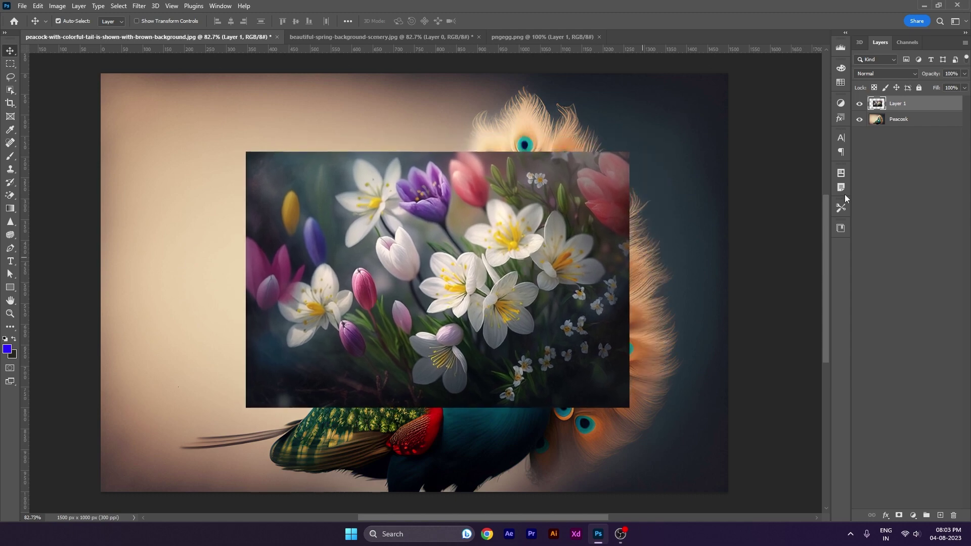
left_click(887, 58)
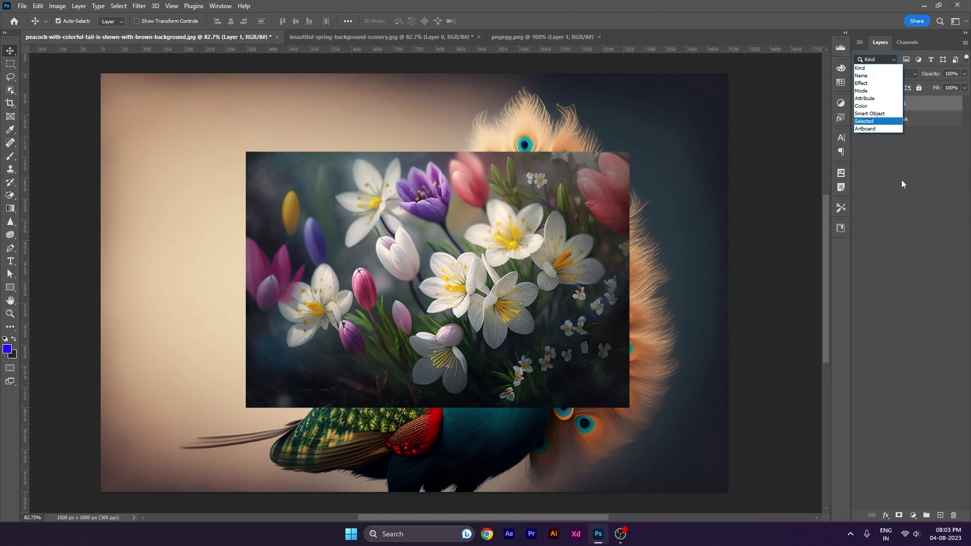
left_click(872, 75)
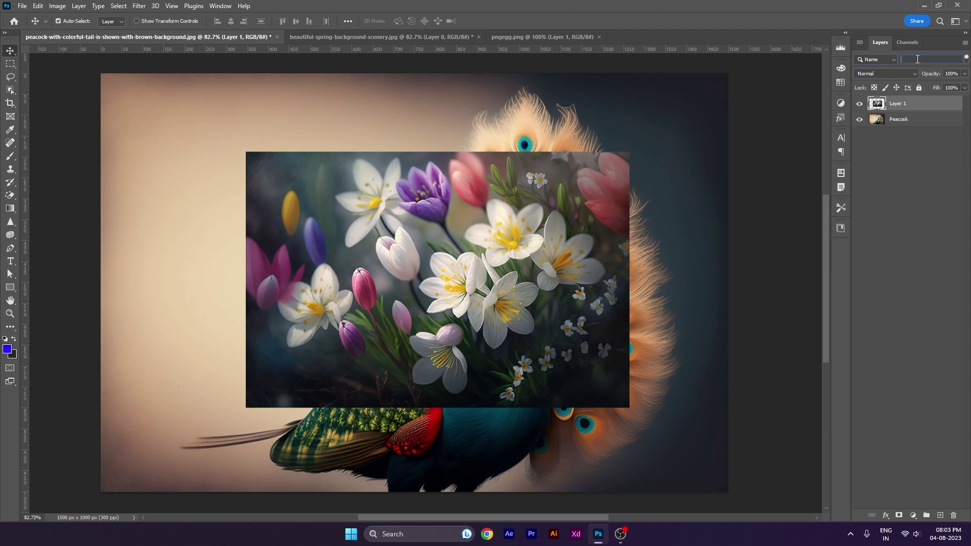
type("peaco")
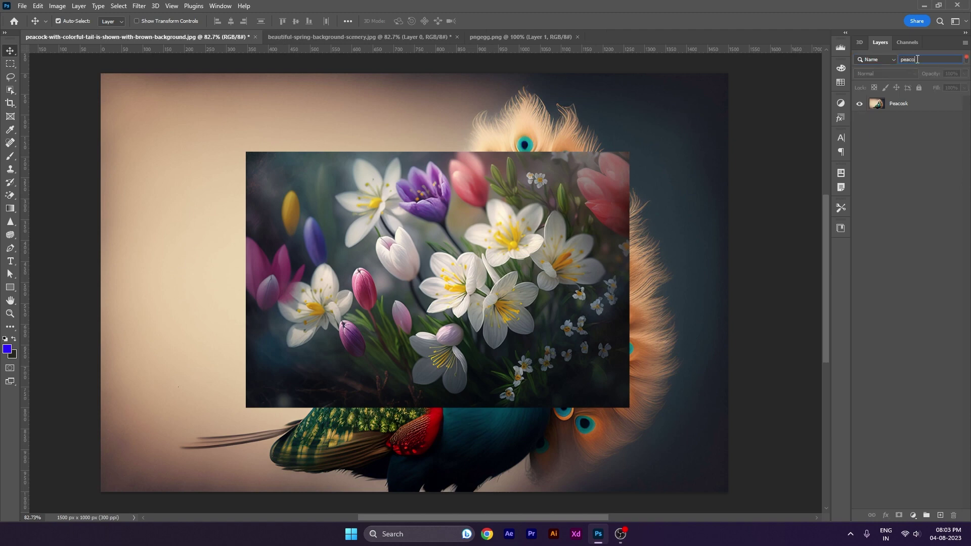
type("s")
key("BackSpace")
key("BackSpace")
key("BackSpace")
Try the Effect and Color layer filters, then return the filter type to Kind
left_click(884, 60)
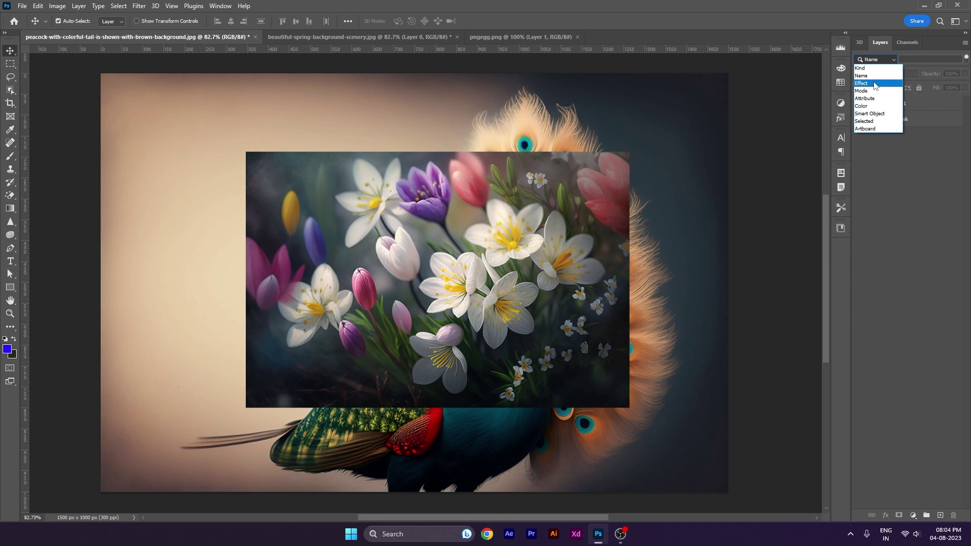
left_click(875, 84)
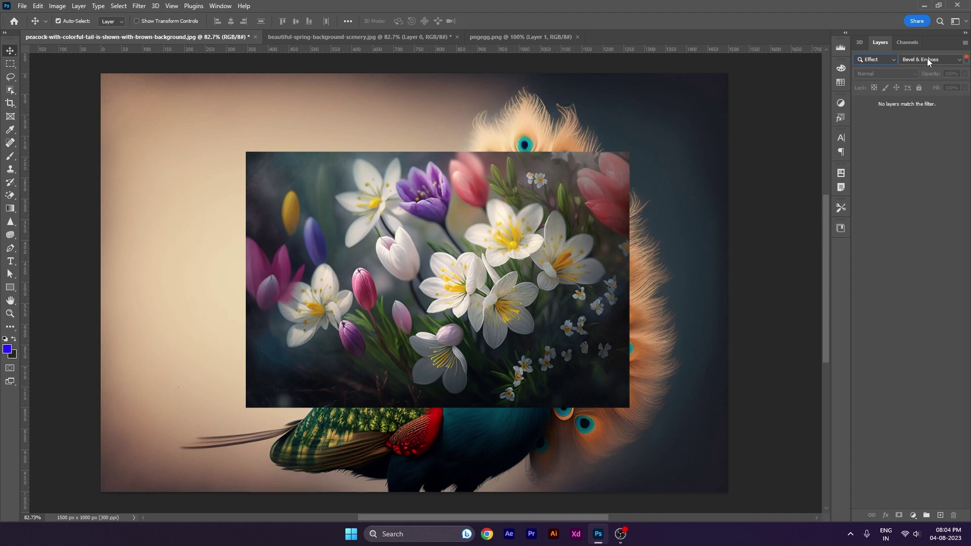
left_click(927, 59)
left_click(885, 60)
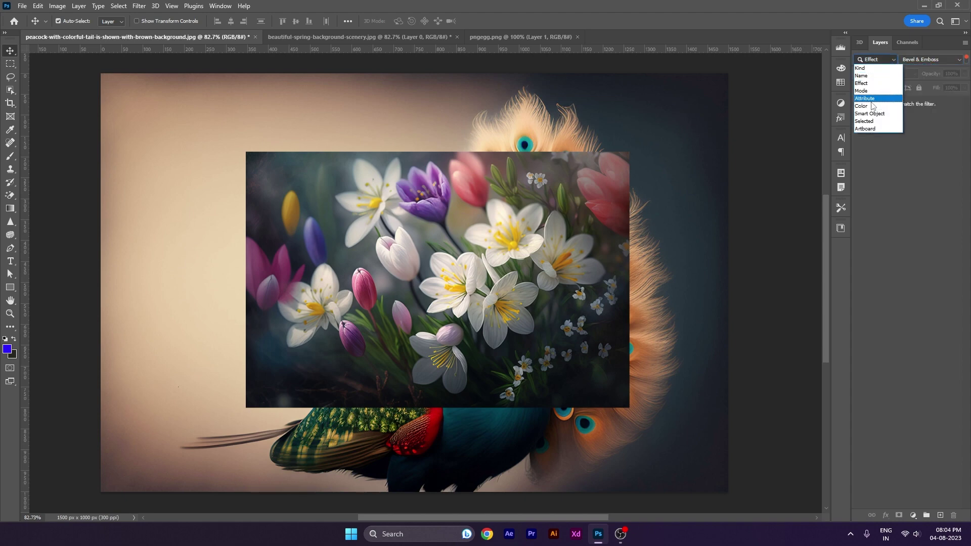
left_click(877, 106)
left_click(880, 59)
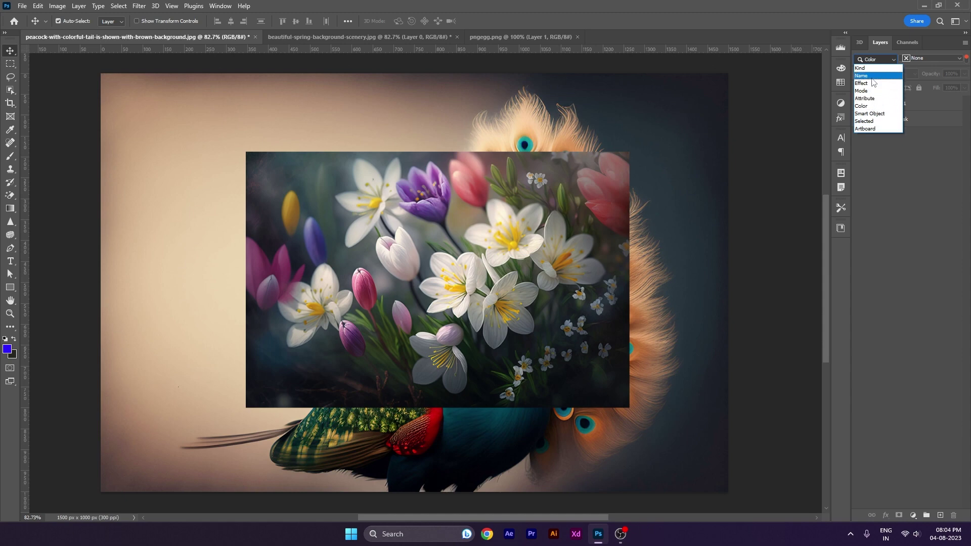
left_click(873, 76)
left_click(875, 59)
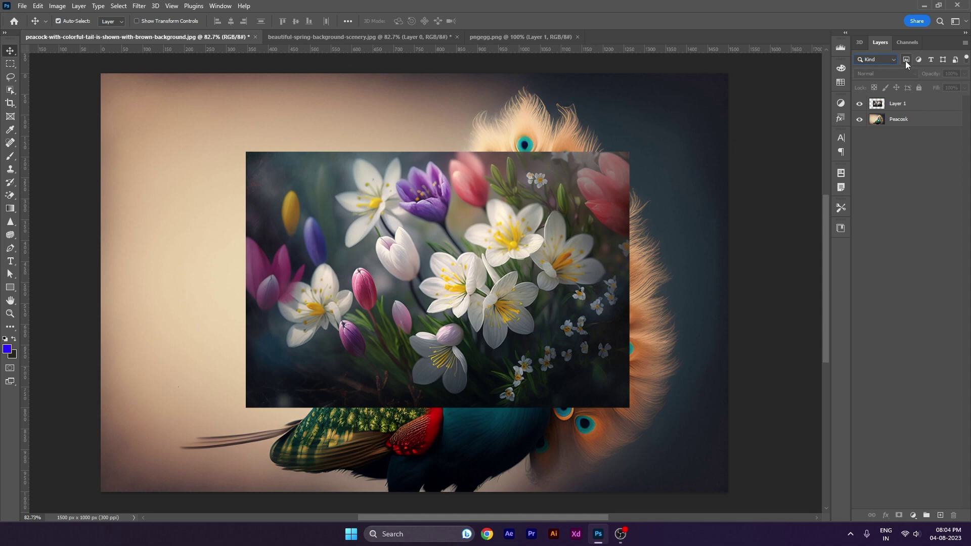
Paint a round blue dot on the flowers on a new layer above the flower layer
left_click(919, 106)
left_click(940, 515)
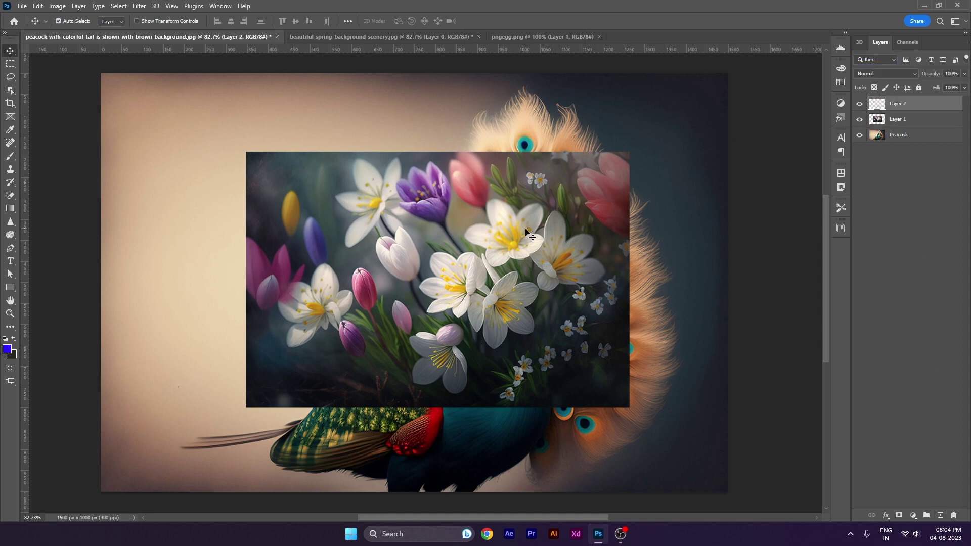
key("b")
left_click(413, 261)
key("v")
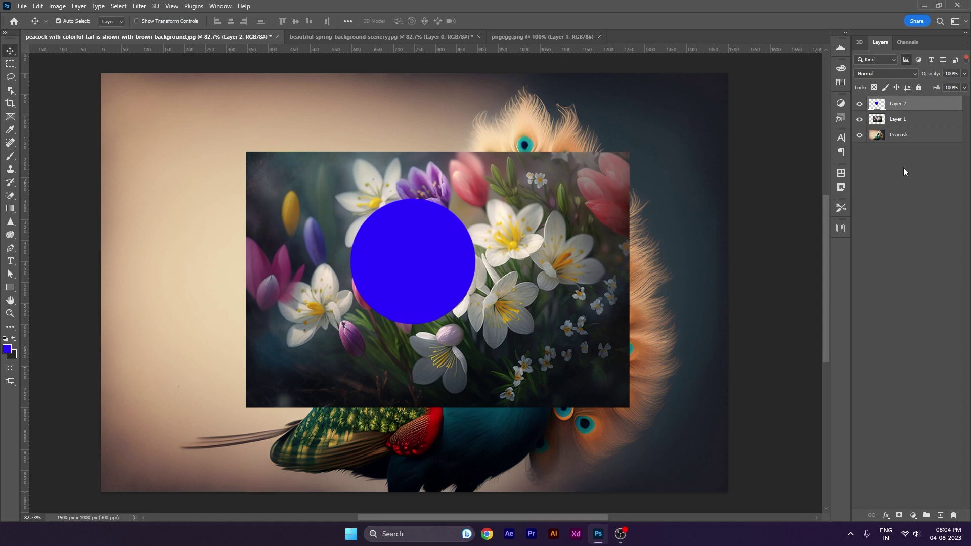
Try the Kind filter's adjustment, type, shape and pixel layer icons
left_click(905, 136)
left_click(914, 103)
left_click(882, 60)
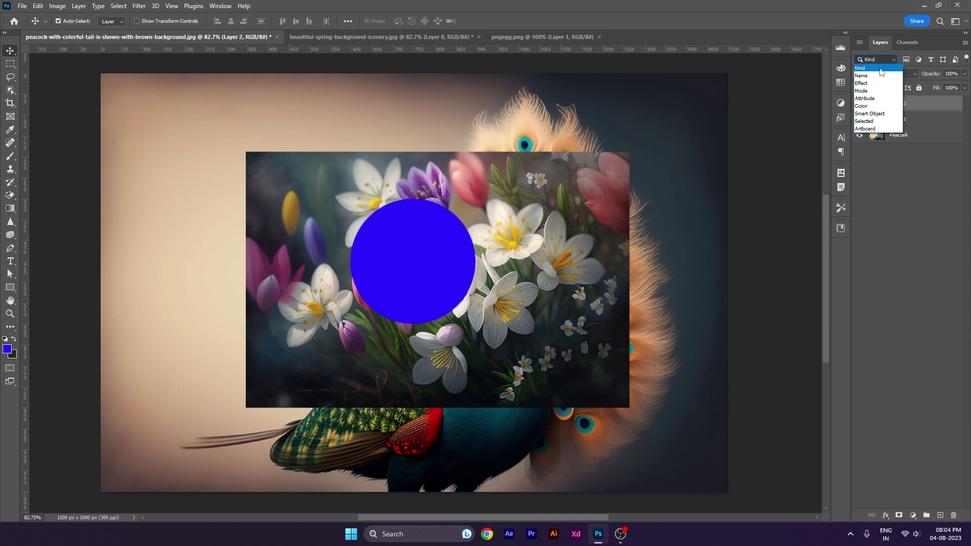
left_click(916, 60)
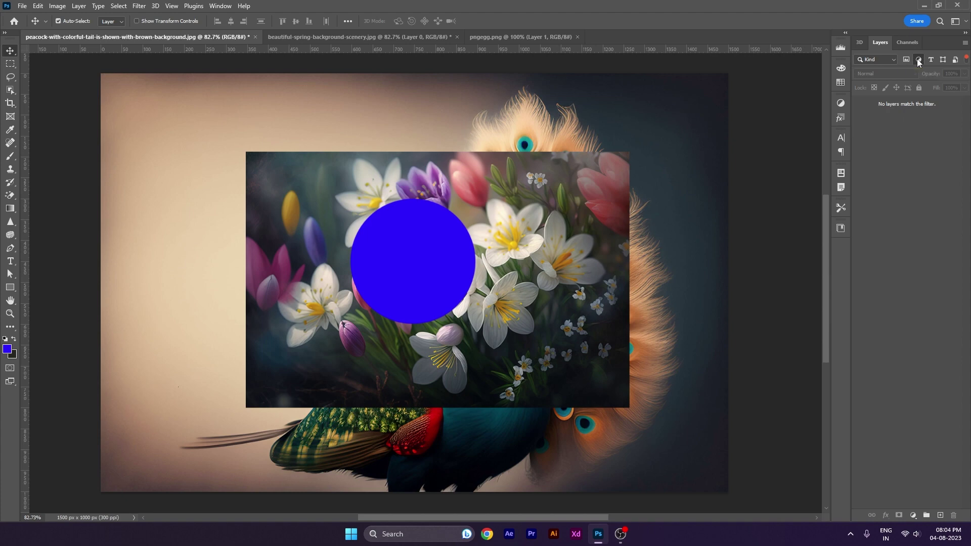
left_click(918, 60)
left_click(930, 59)
left_click(931, 61)
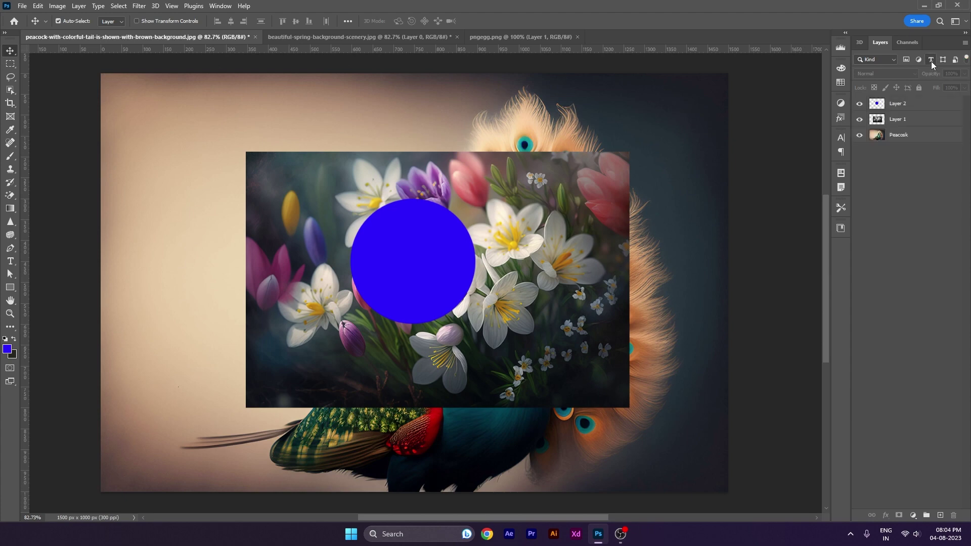
left_click(944, 63)
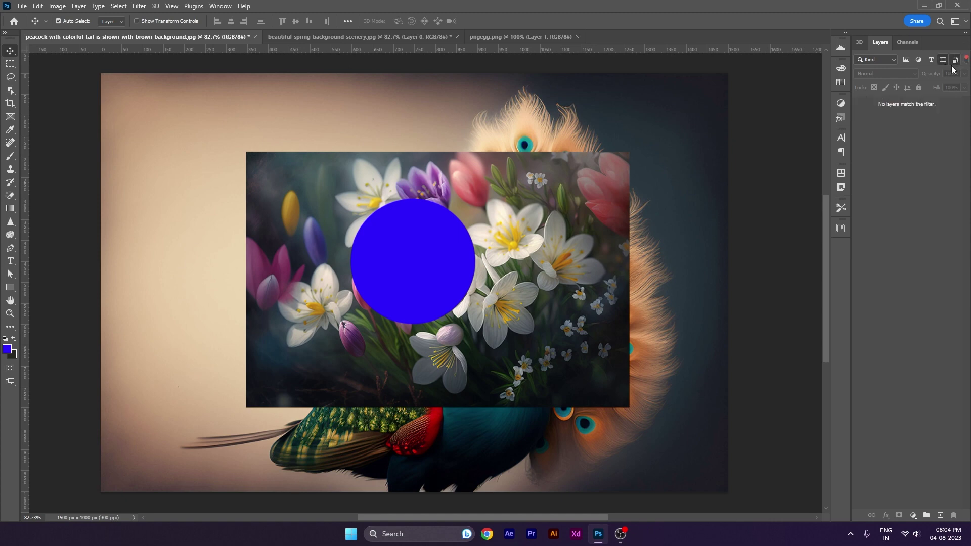
left_click(943, 61)
left_click(908, 59)
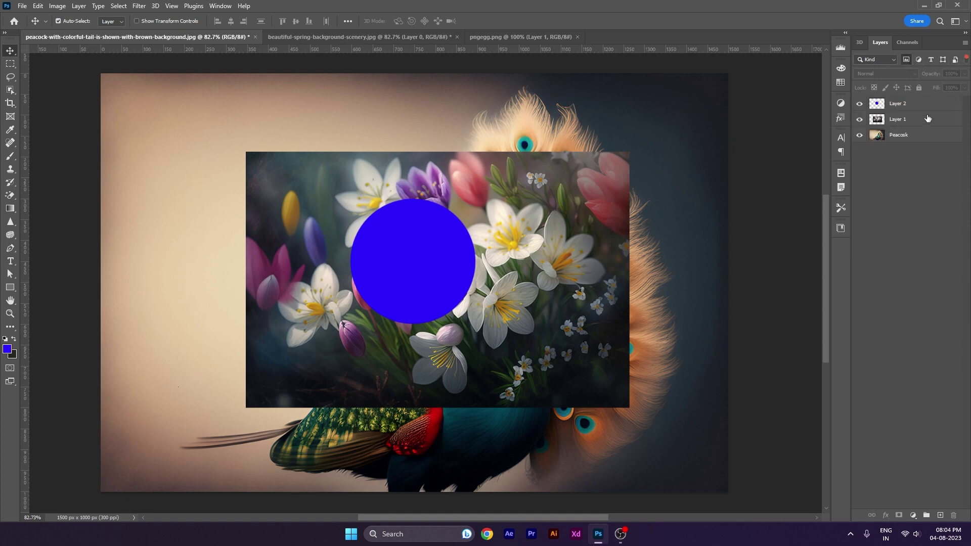
Move the blue circle, keep the filter on Kind, and delete the blue-circle and flower layers
left_click(644, 199)
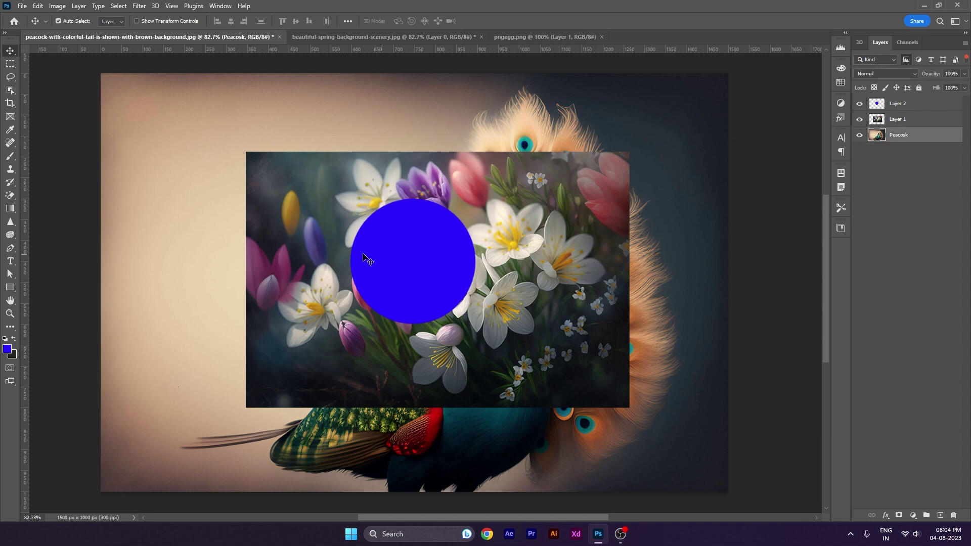
mouse_move(379, 237)
left_mouse_down()
mouse_move(394, 296)
mouse_move(447, 236)
left_mouse_up()
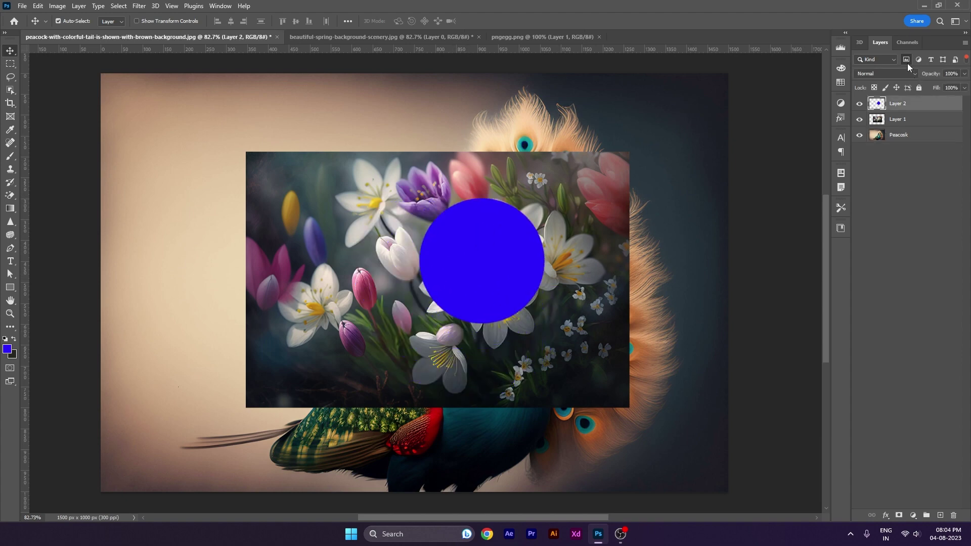
left_click(881, 59)
left_click(871, 60)
left_click_drag(515, 248, 521, 213)
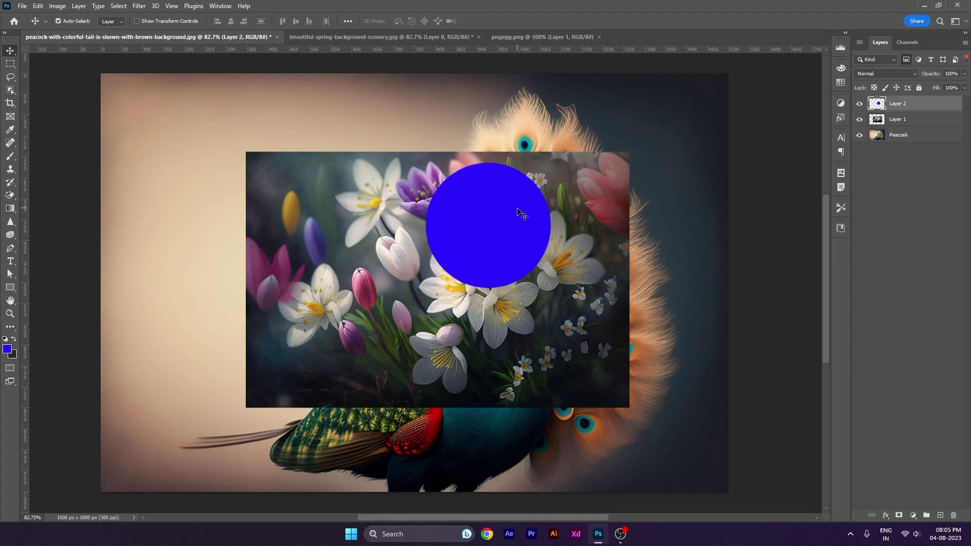
key("Delete")
key("Delete")
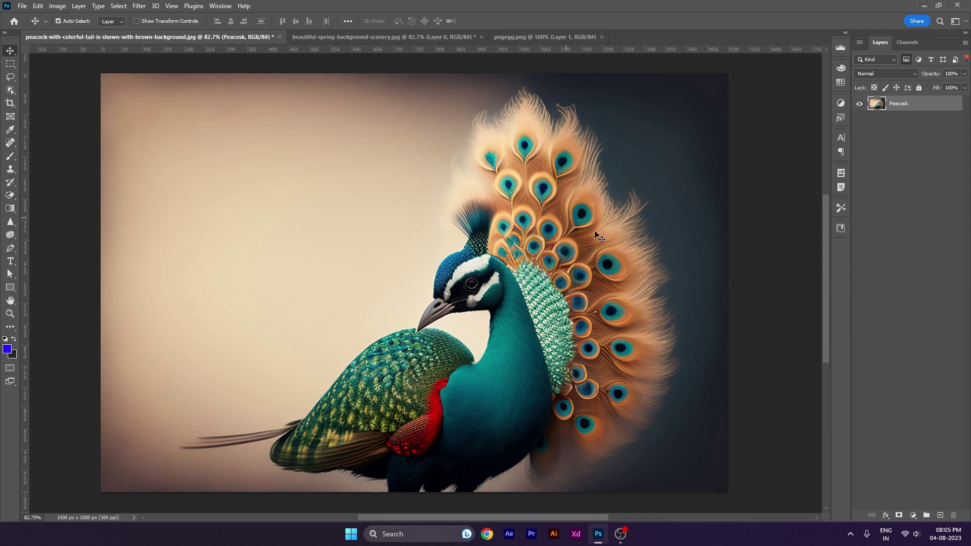
Preview Exclusion and Subtract on the peacock layer, then set it back to Normal
left_click(872, 74)
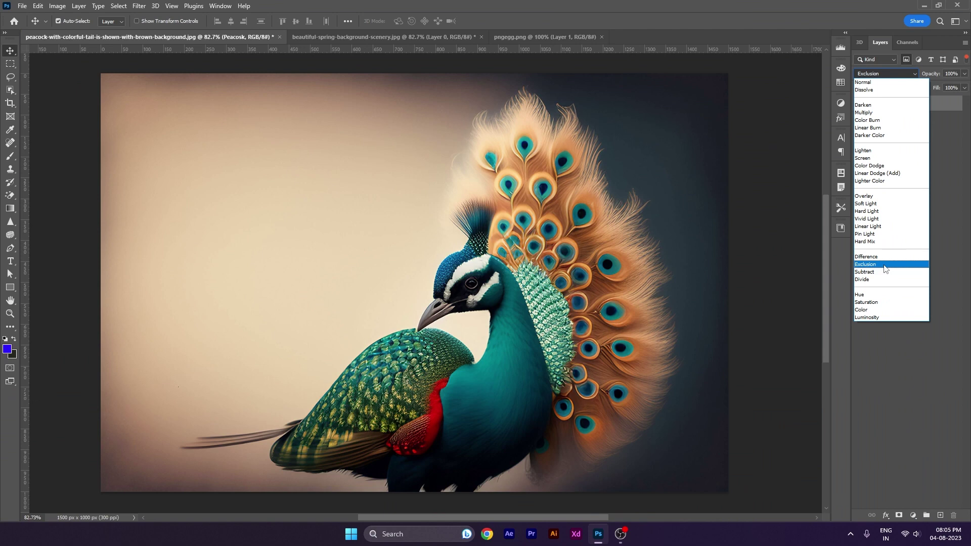
key("Escape")
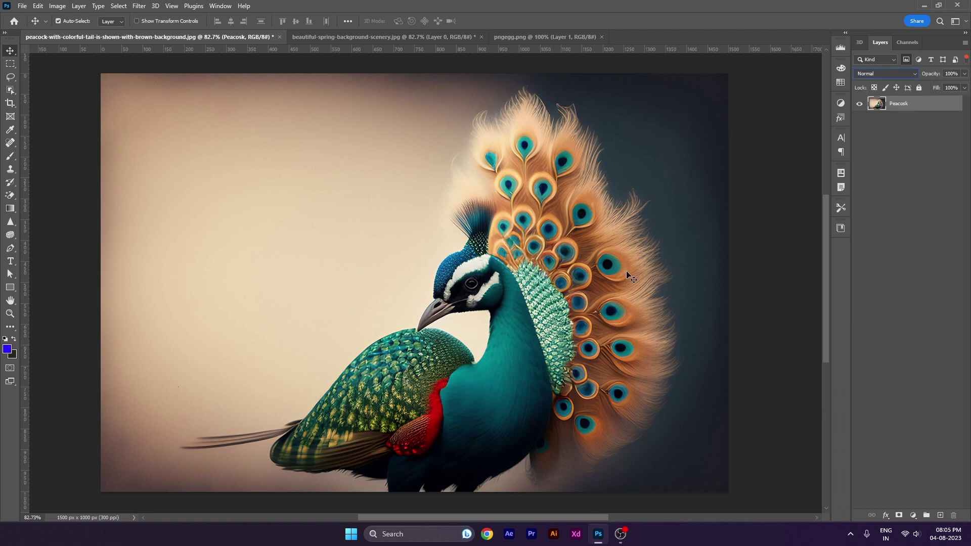
key("Down")
left_click(872, 73)
left_click(867, 82)
Copy the spring flower image into the peacock document, shrink it, and move it top-left
left_click(350, 38)
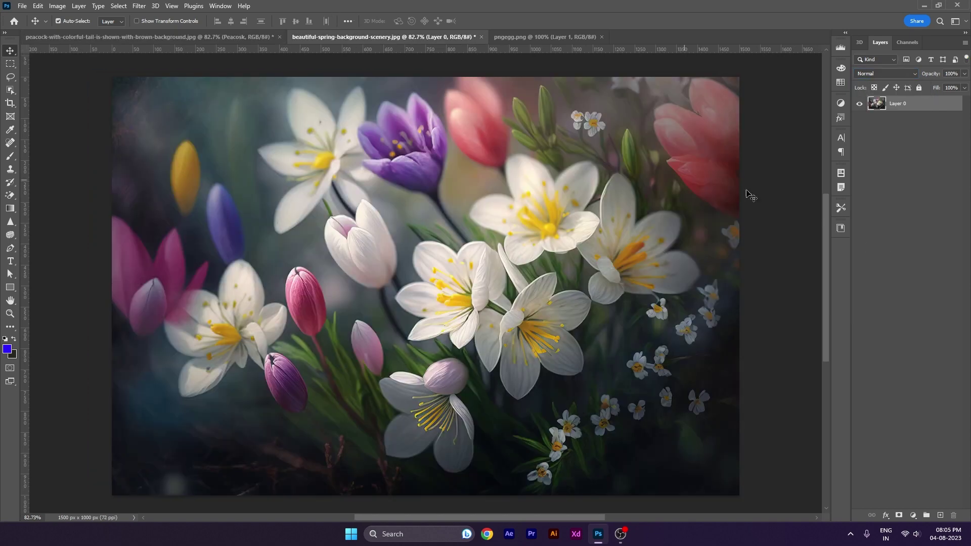
mouse_move(522, 203)
left_mouse_down()
mouse_move(261, 67)
mouse_move(257, 39)
mouse_move(456, 171)
left_mouse_up()
key("ctrl+t")
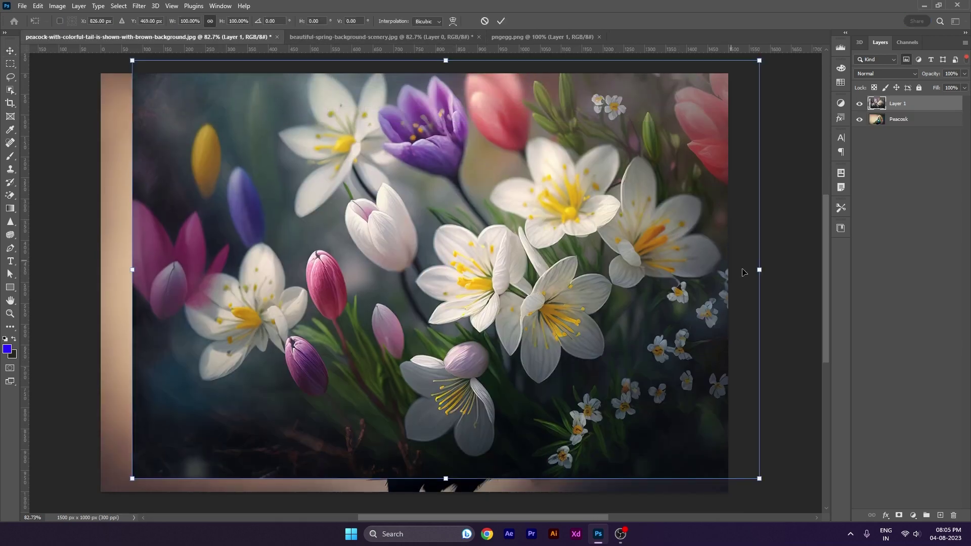
left_click_drag(757, 269, 639, 291)
key("Return")
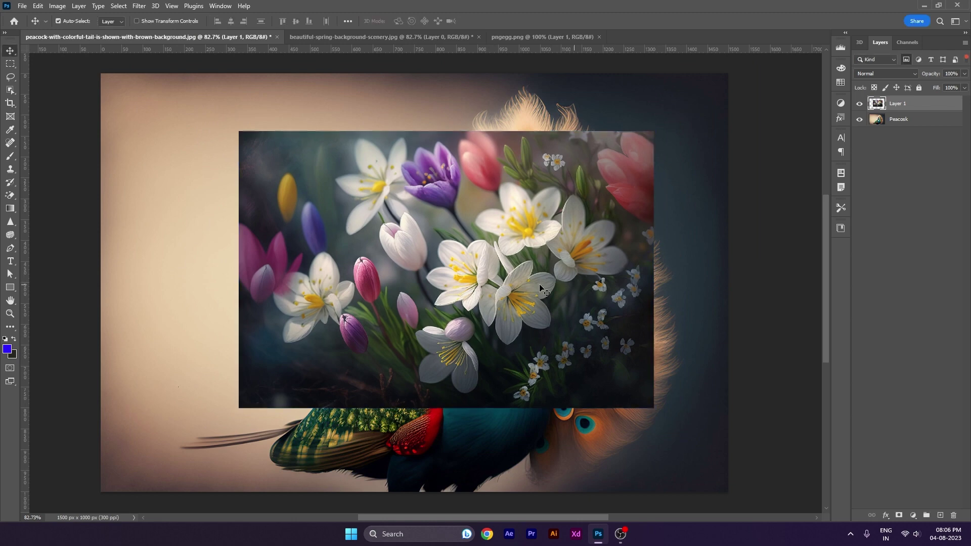
left_click_drag(539, 284, 420, 233)
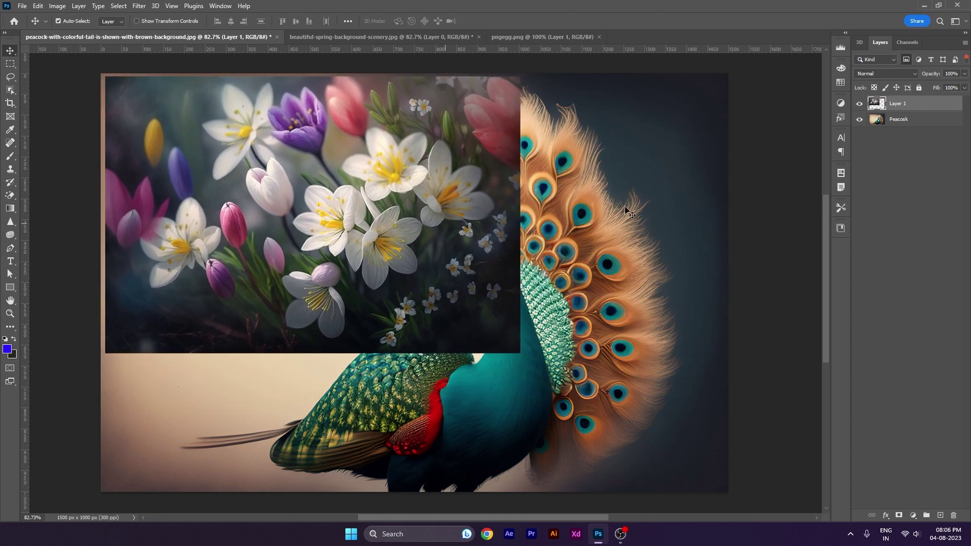
left_click(884, 74)
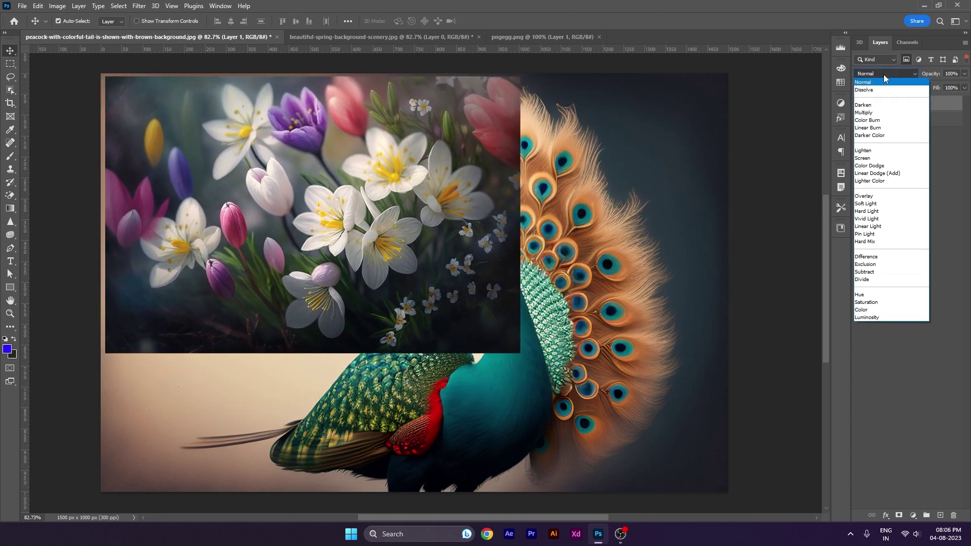
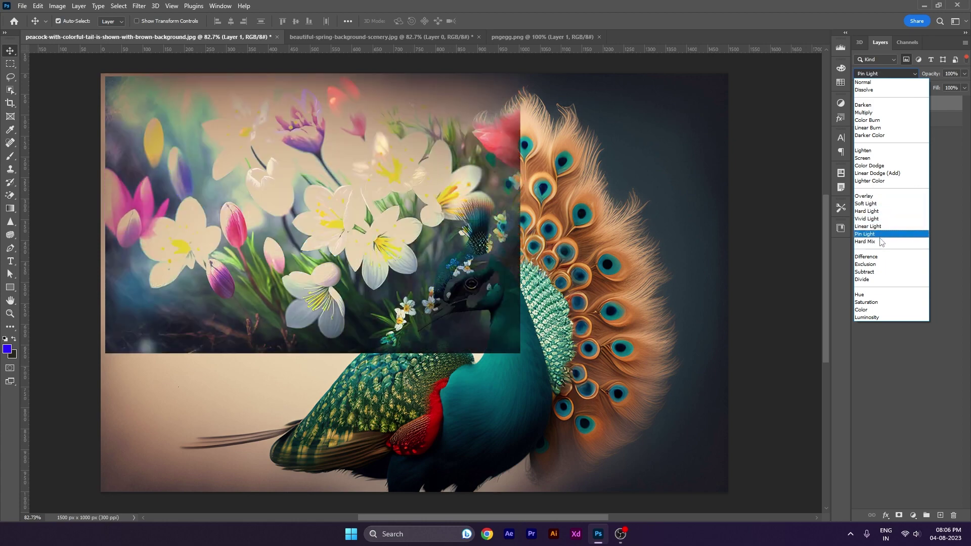
Nudge the flower layer down and right and set its blend mode to Dissolve
left_click(883, 82)
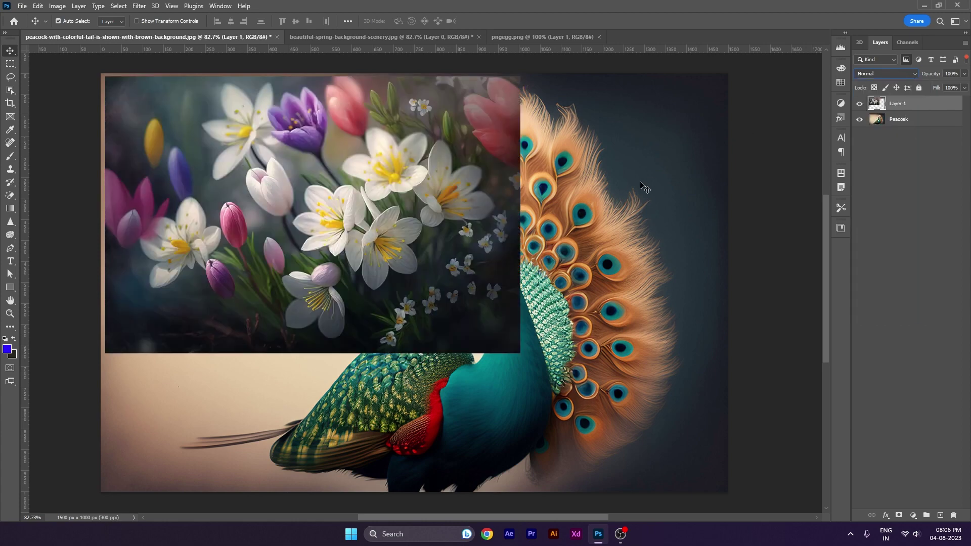
left_click_drag(429, 192, 432, 193)
left_click(885, 73)
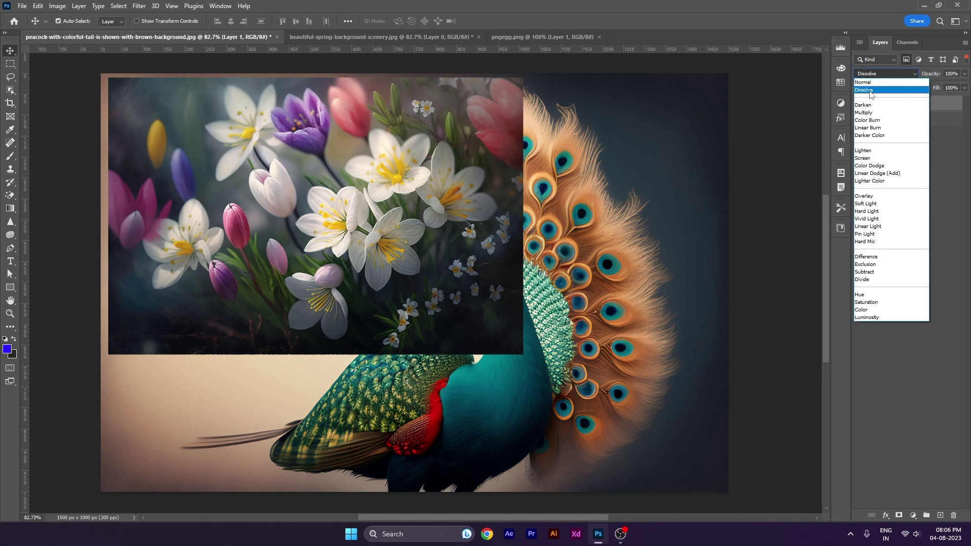
left_click(870, 91)
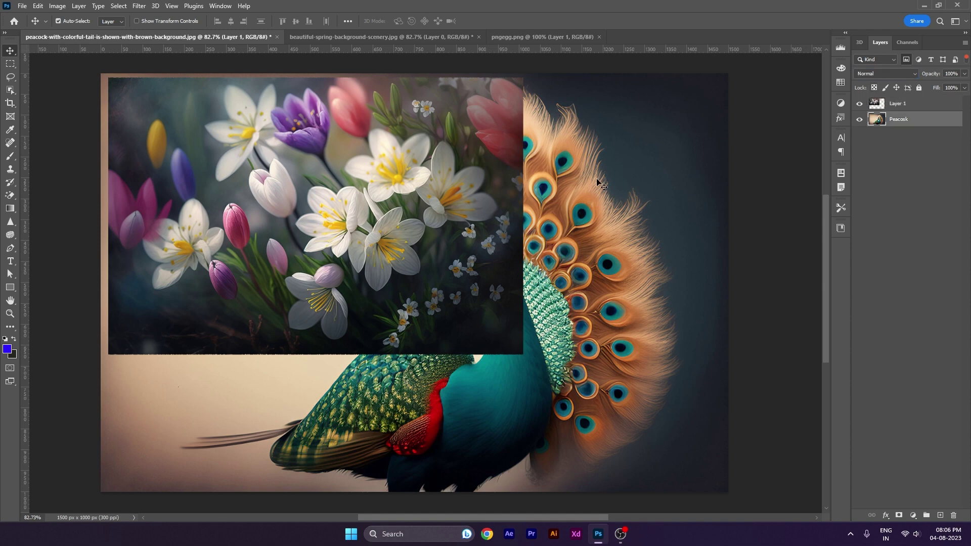
left_click_drag(477, 204, 480, 214)
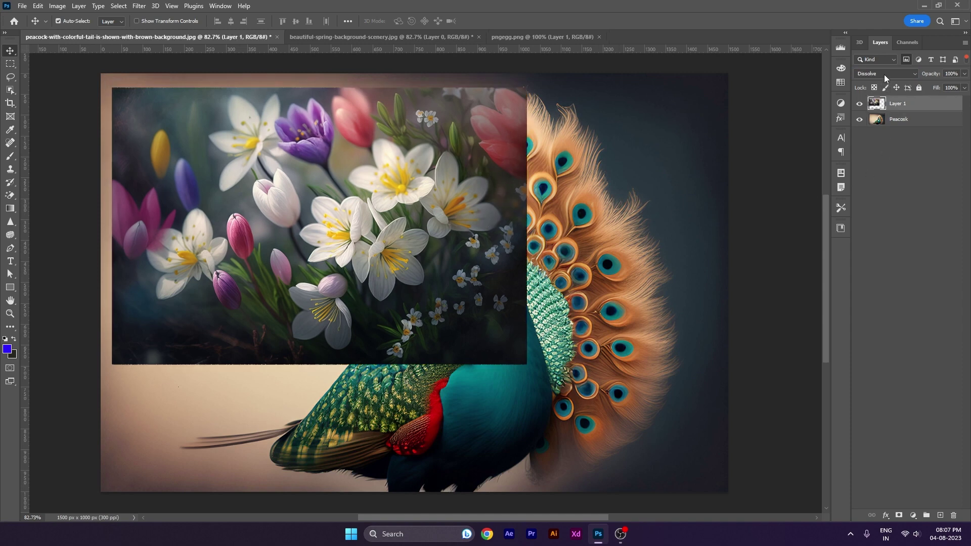
left_click(884, 74)
left_click(876, 91)
Cycle the flower layer's blend mode through Multiply, Screen, Difference and on to Luminosity
key("Down")
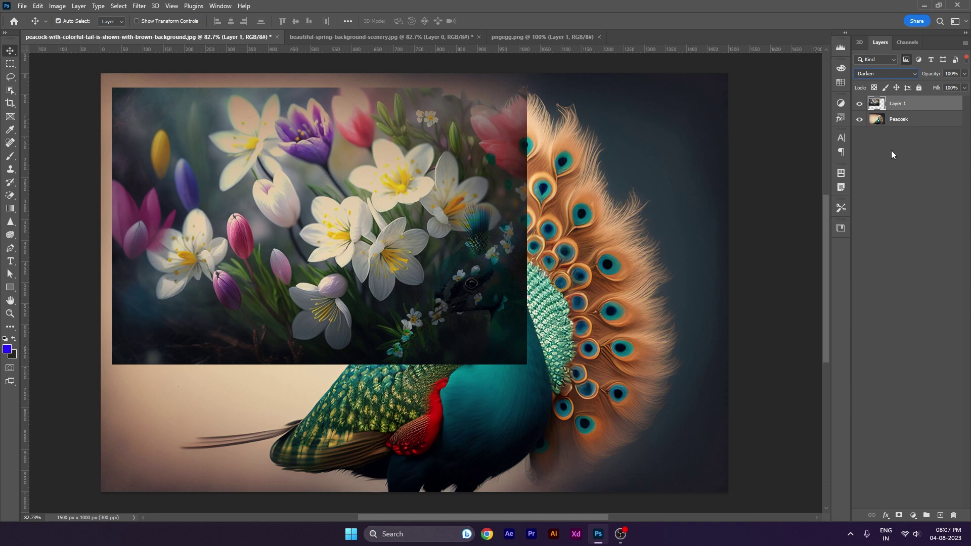
key("Down")
key("Down")
key("Down")
key("Down")
key("Down")
key("Down")
key("Down")
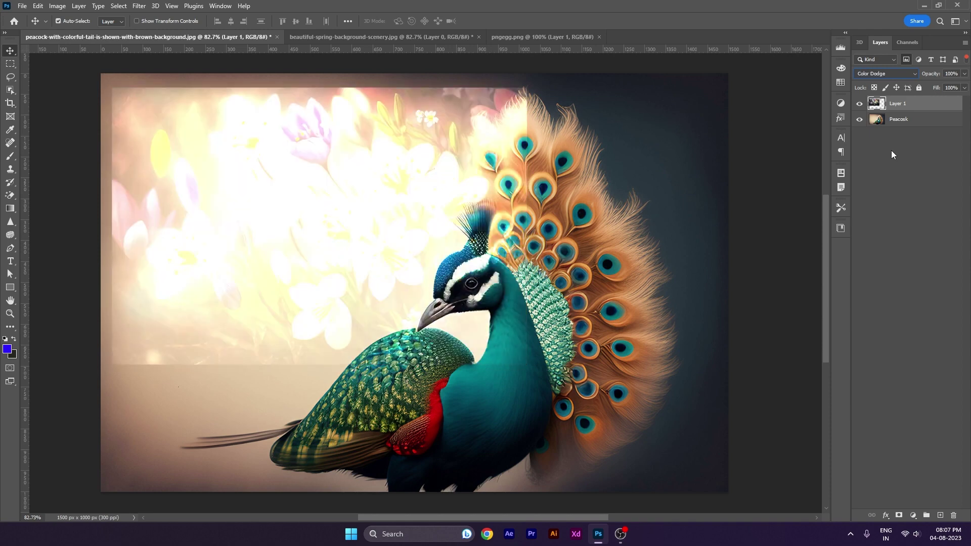
key("Down")
key("Down")
key("Down")
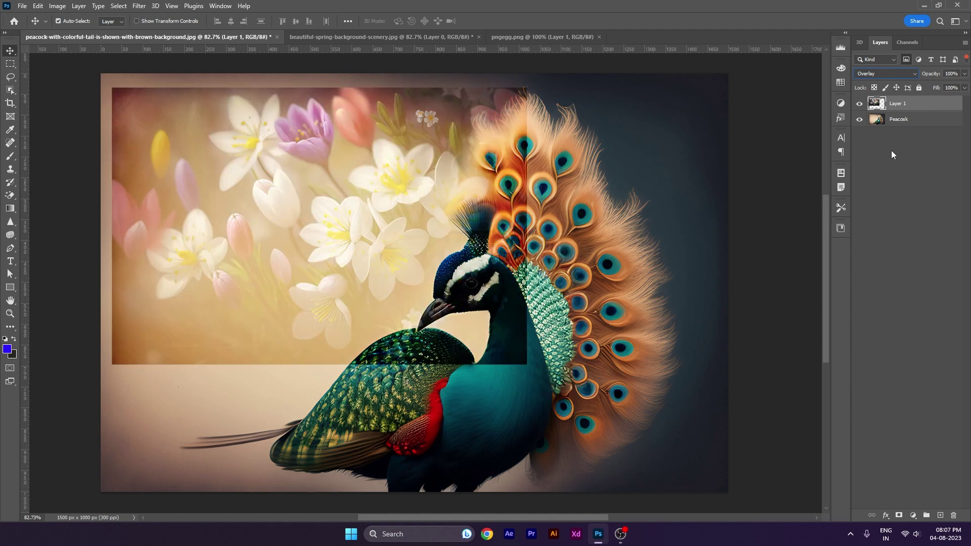
key("Down")
key("Down")
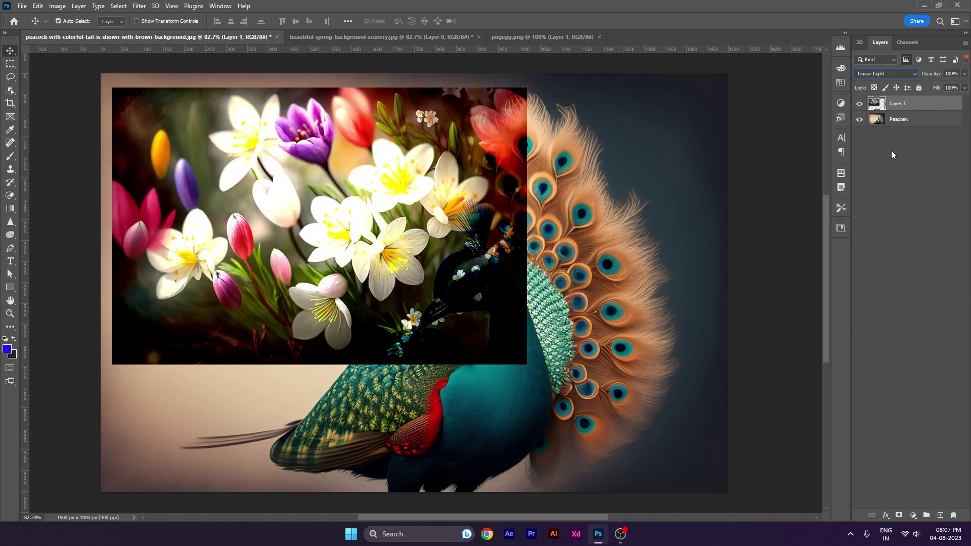
key("Down")
key("Down")
key("Down")
key("Down")
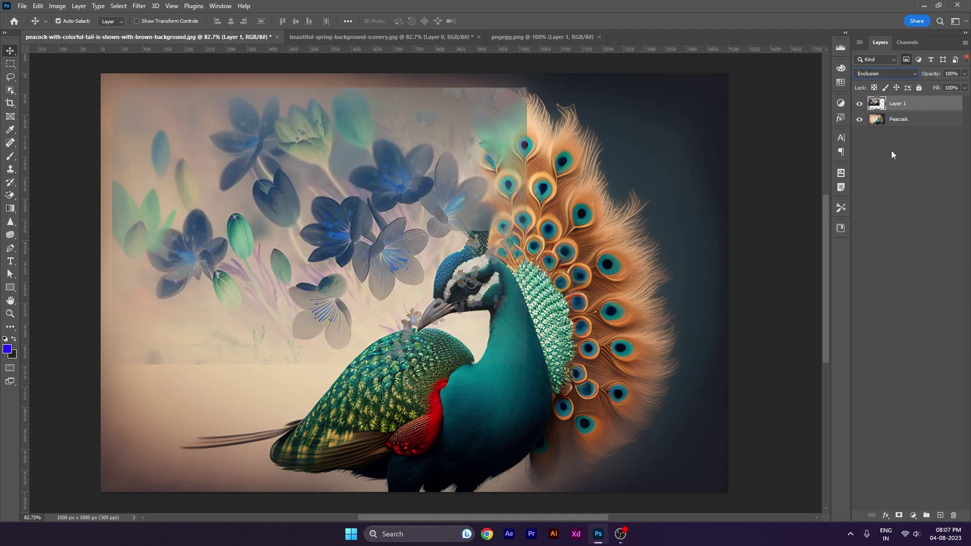
key("Down")
key("Down")
key("Down")
key("Down")
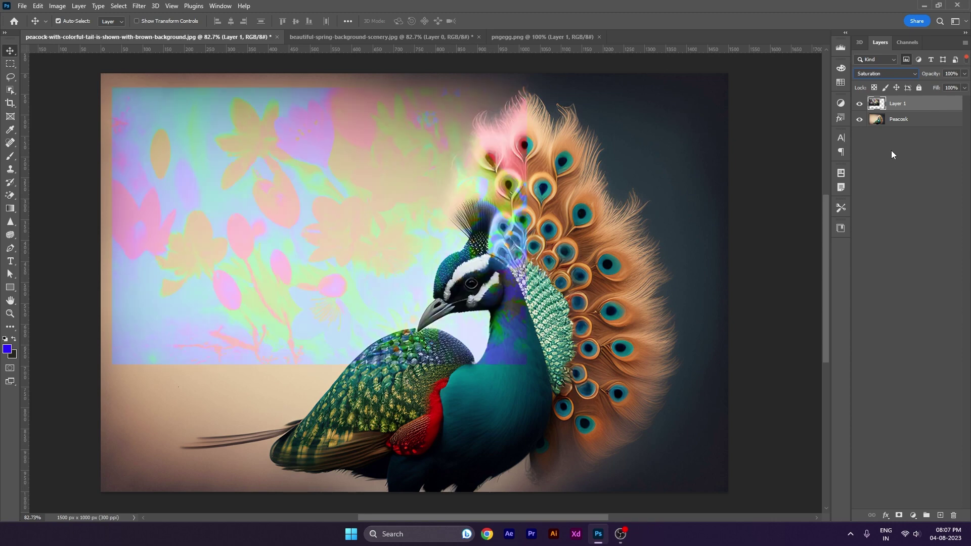
key("Down")
key("Down")
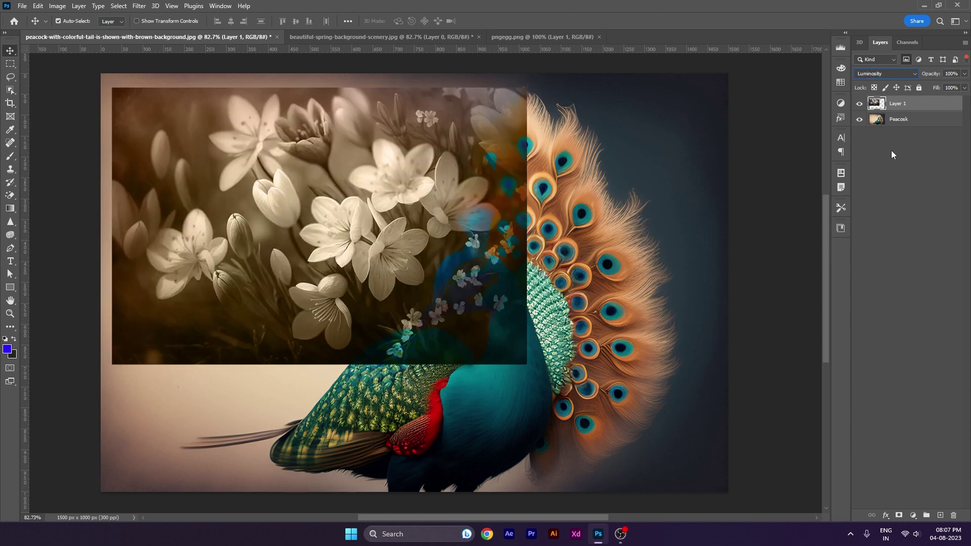
left_click(896, 76)
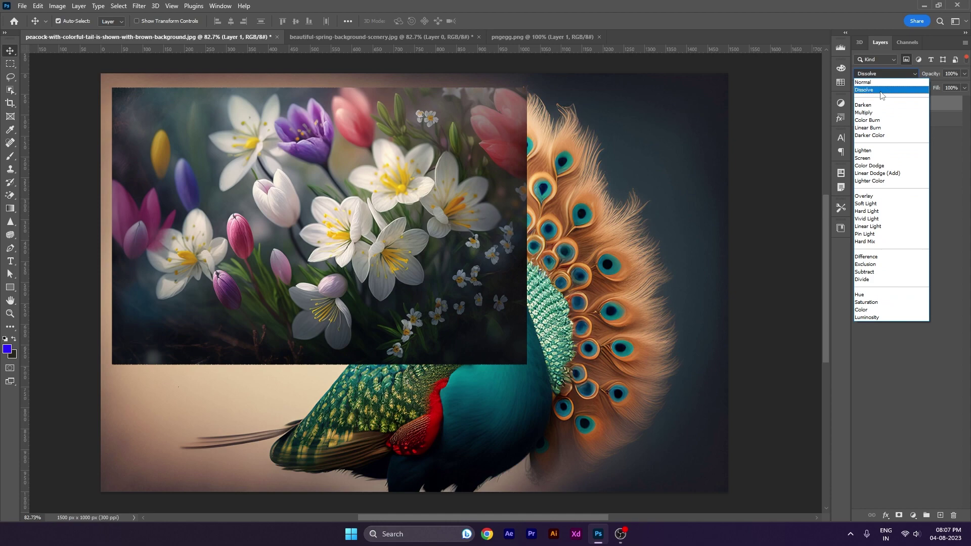
Keep Dissolve on the flower layer and zoom in to inspect its edges
left_click(881, 93)
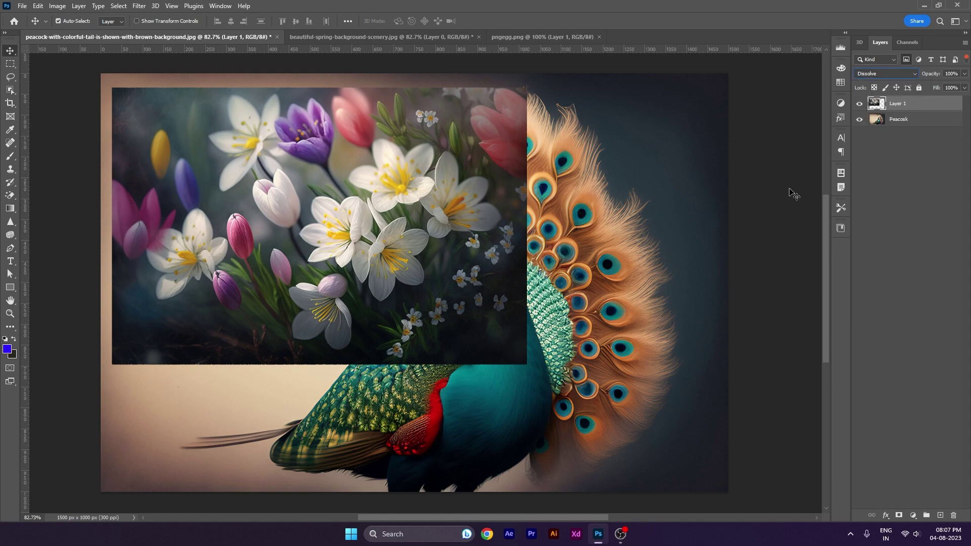
left_click(898, 120)
scroll(426, 146, "up", 5)
scroll(430, 147, "up", 5)
scroll(431, 150, "up", 5)
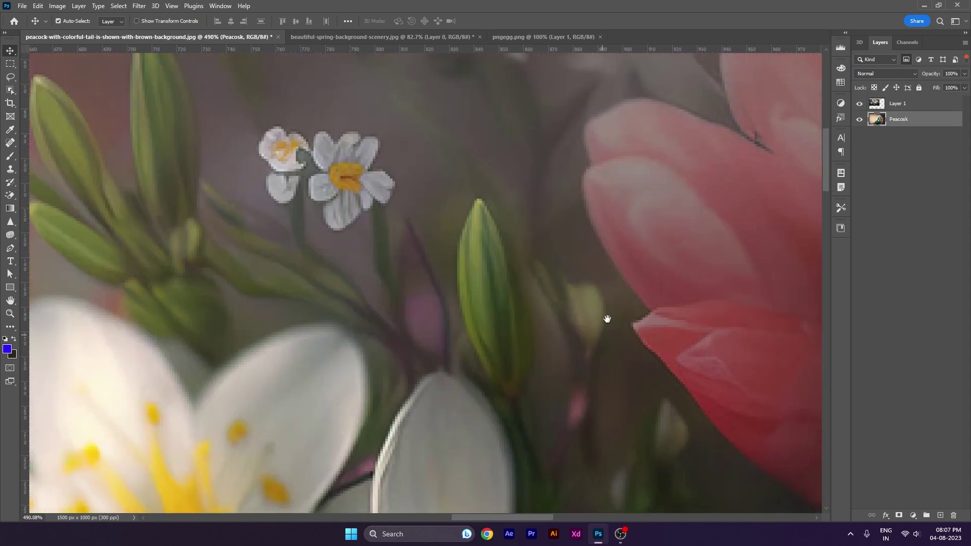
scroll(546, 320, "right", 3)
left_click(614, 330)
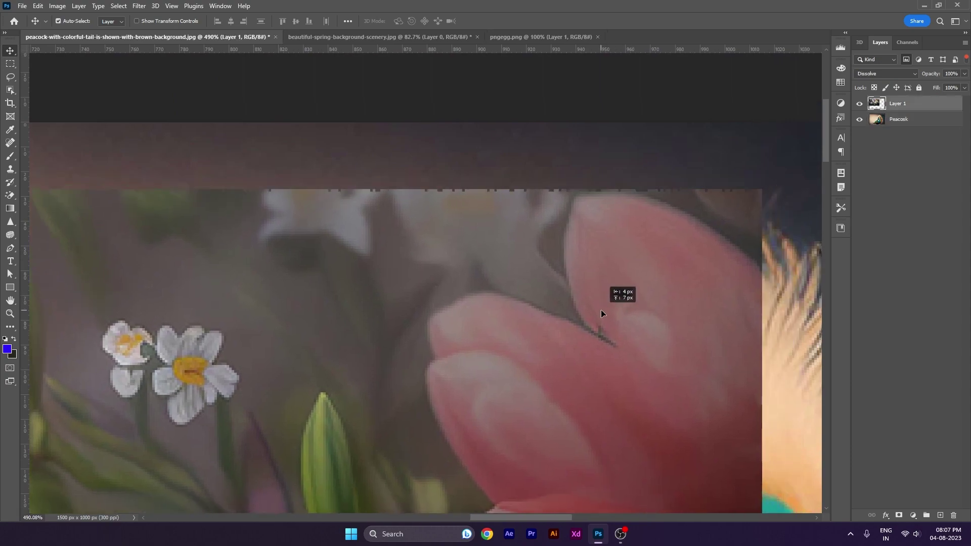
scroll(601, 310, "up", 2)
scroll(590, 281, "up", 4)
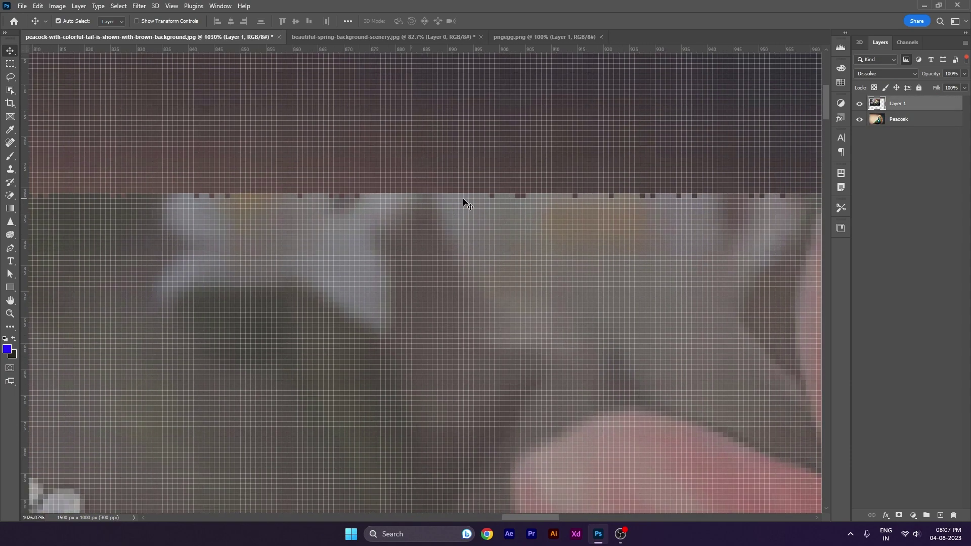
scroll(560, 199, "down", 2)
scroll(656, 275, "down", 2)
scroll(642, 242, "down", 2)
scroll(641, 242, "down", 2)
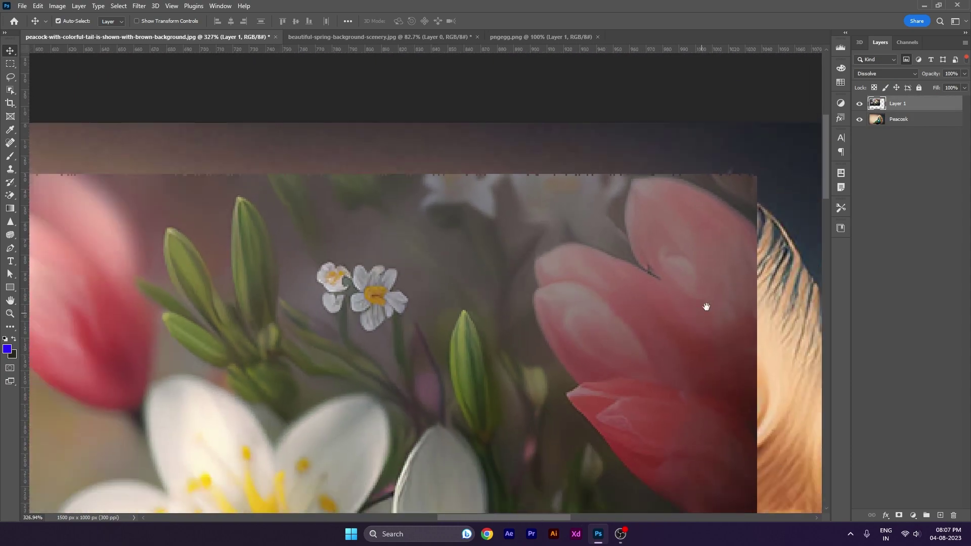
scroll(709, 147, "down", 1)
scroll(711, 137, "up", 2)
scroll(633, 136, "up", 2)
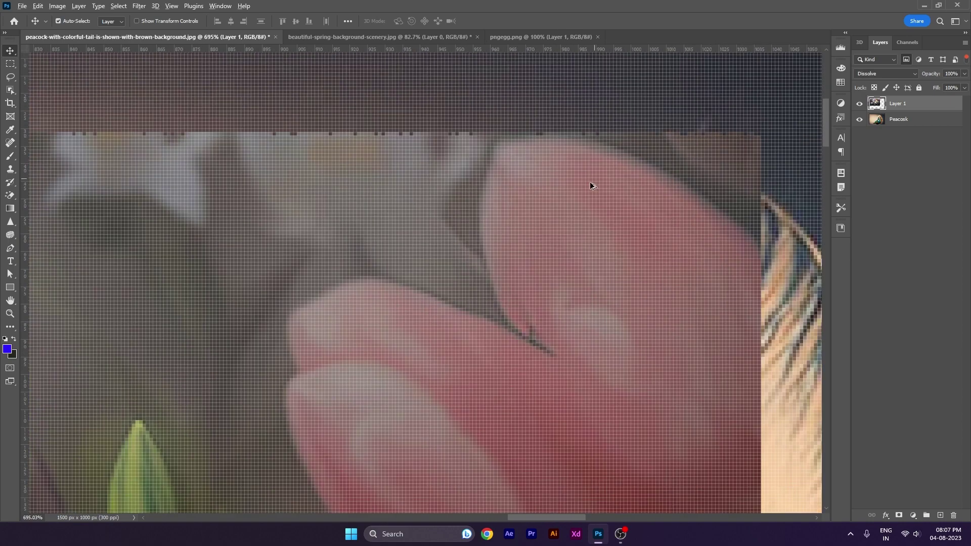
scroll(589, 183, "down", 4)
scroll(589, 183, "down", 2)
Switch the flower layer's blend mode to Darken so the peacock's head shows through
left_click(885, 74)
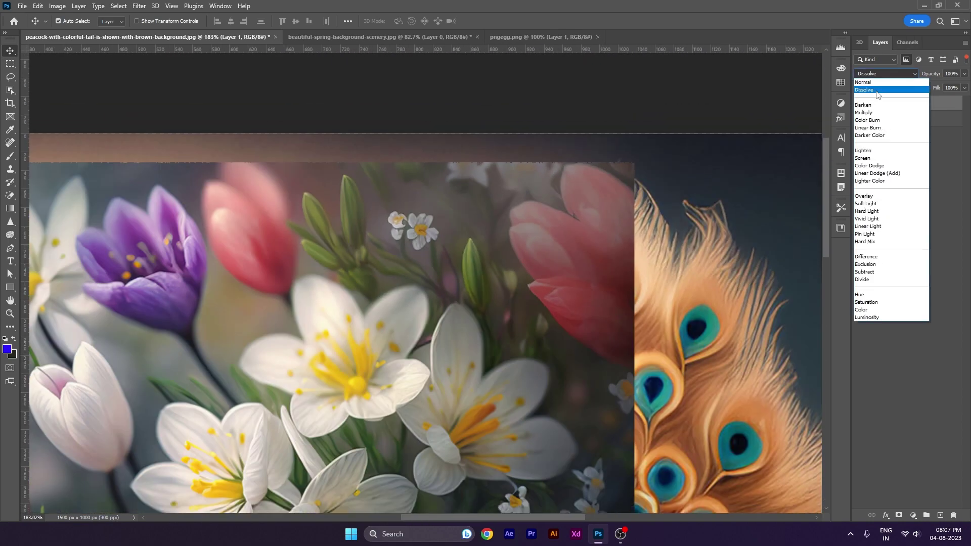
left_click(869, 104)
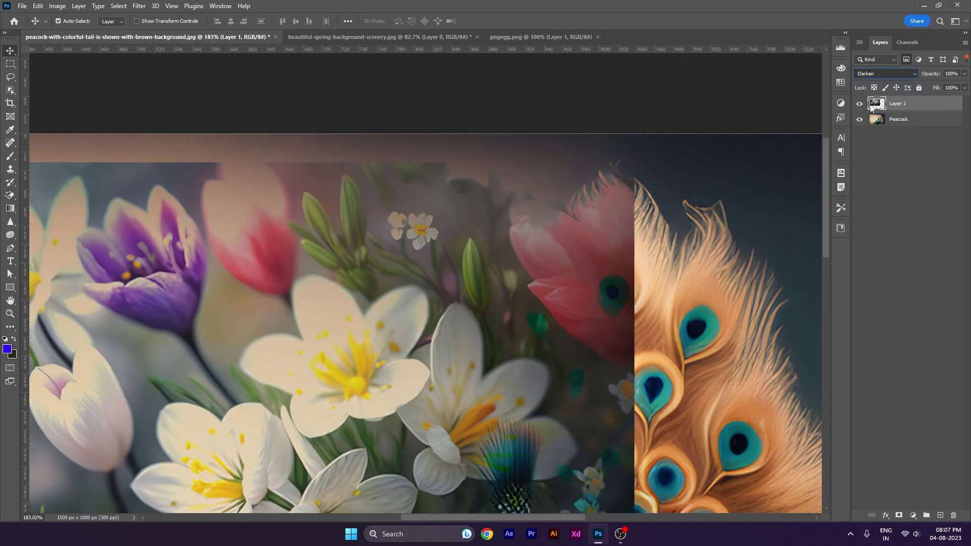
scroll(587, 270, "down", 3)
scroll(581, 270, "down", 1)
left_click(576, 270)
Drag the Darken-blended flower image to the canvas centre over the peacock's head and neck
key("ctrl+0")
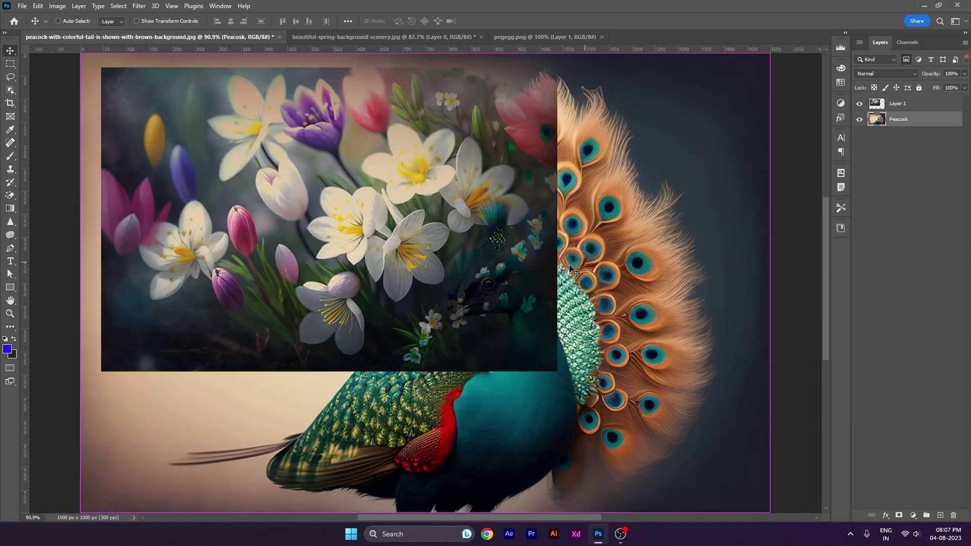
left_click_drag(407, 262, 544, 377)
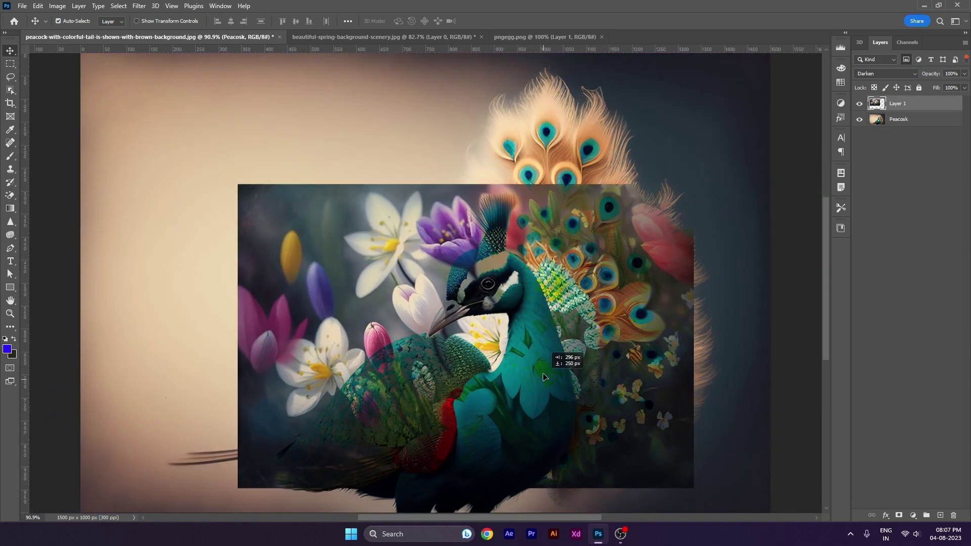
scroll(505, 332, "down", 1)
mouse_move(544, 377)
left_mouse_down()
mouse_move(559, 337)
mouse_move(587, 391)
mouse_move(581, 253)
mouse_move(645, 353)
left_mouse_up()
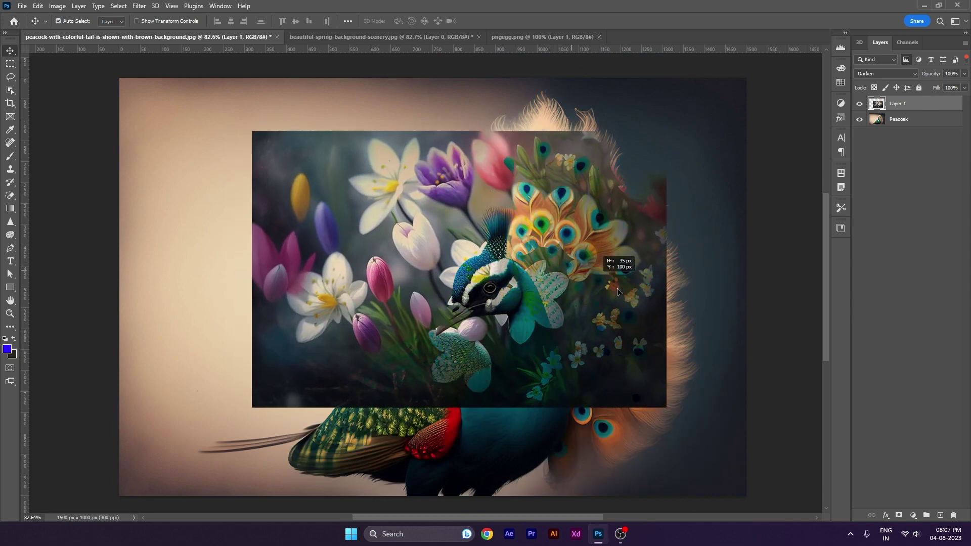
left_click_drag(644, 353, 625, 268)
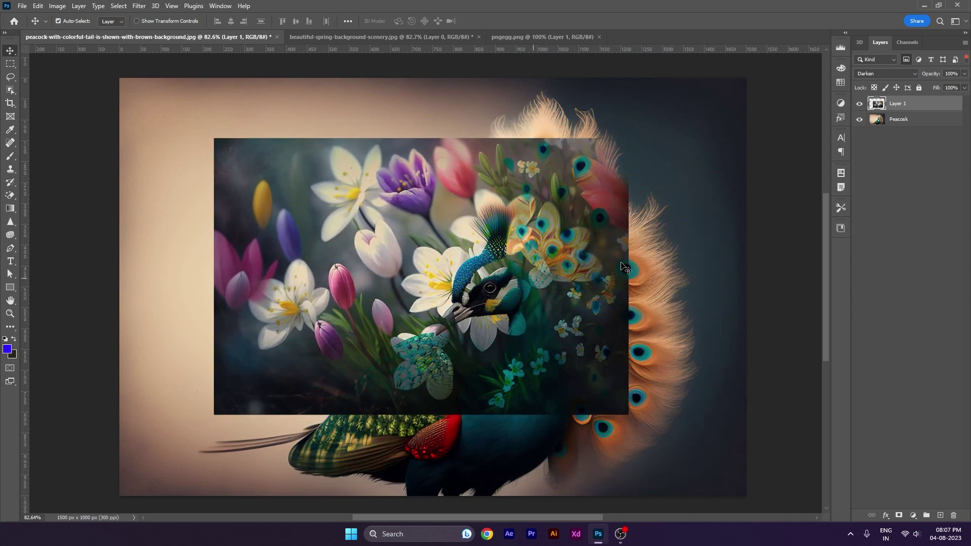
left_click(884, 74)
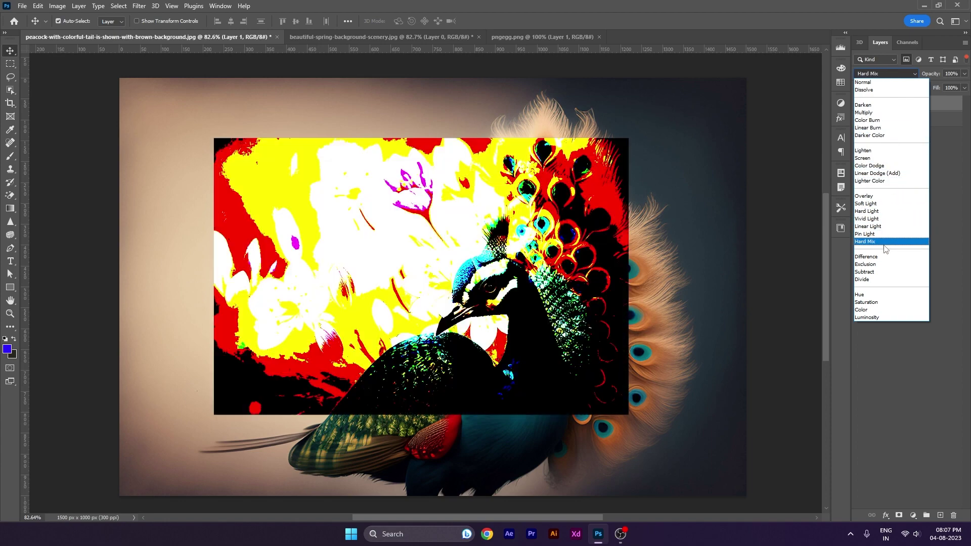
left_click(749, 177)
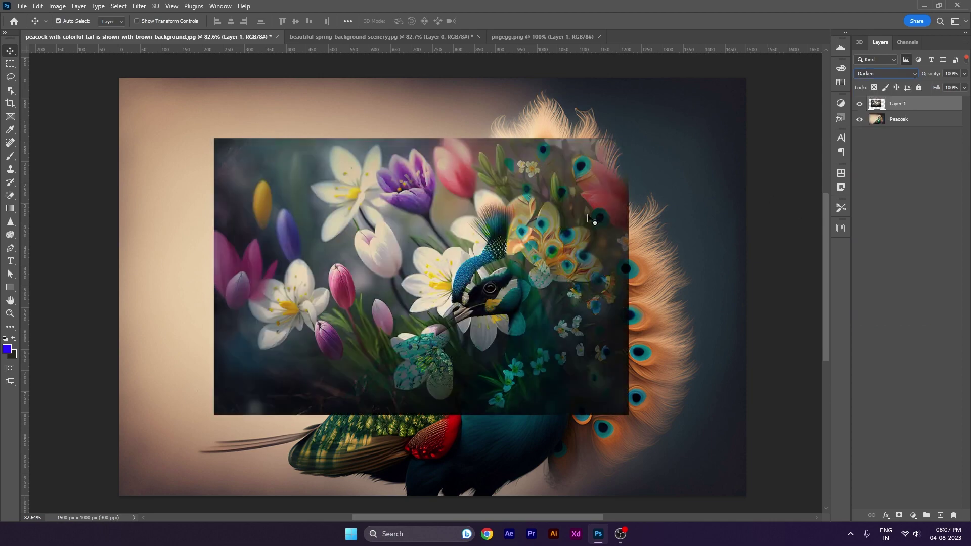
Bring the pngegg.png floral line-art into the peacock document and place it top-left
key("Delete")
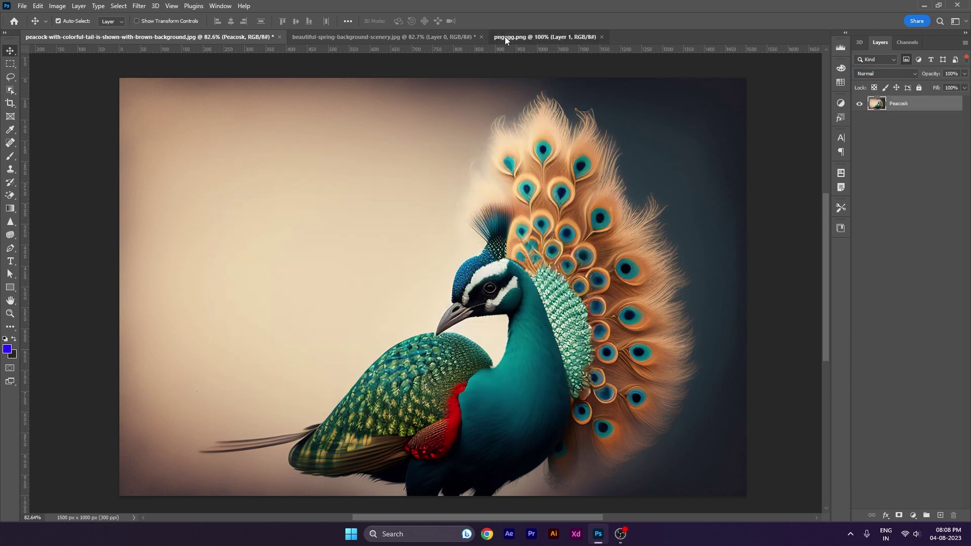
left_click(503, 37)
mouse_move(474, 223)
left_mouse_down()
mouse_move(501, 215)
mouse_move(300, 201)
mouse_move(304, 256)
left_mouse_up()
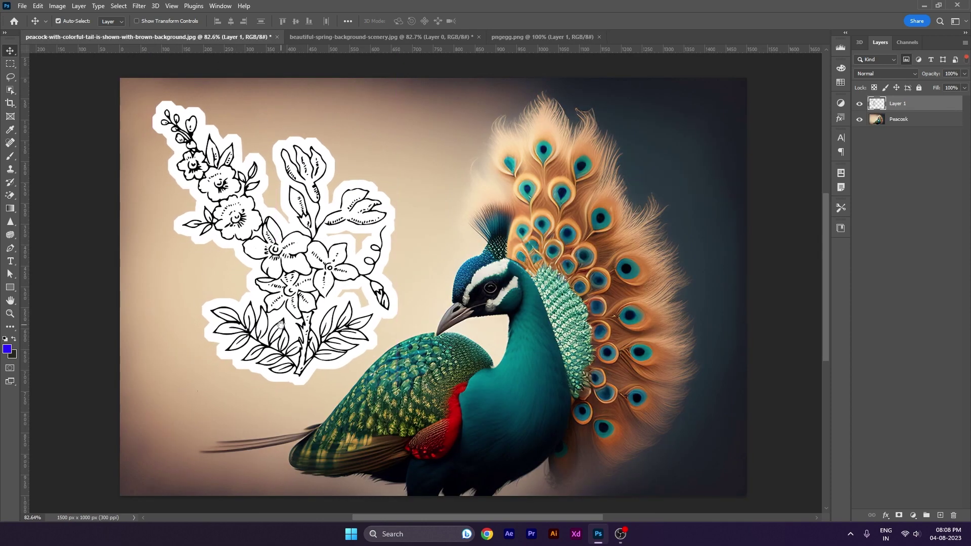
left_click(379, 133)
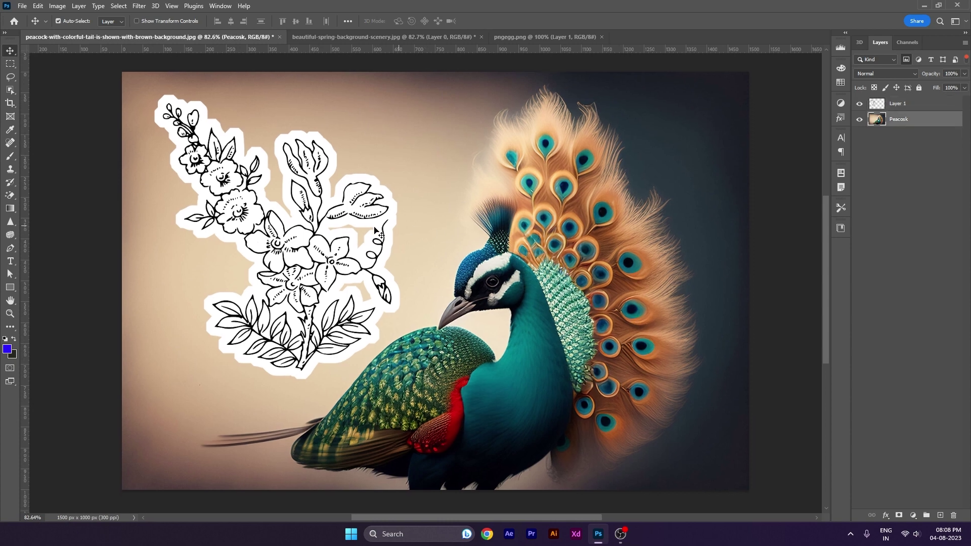
left_click_drag(375, 231, 377, 233)
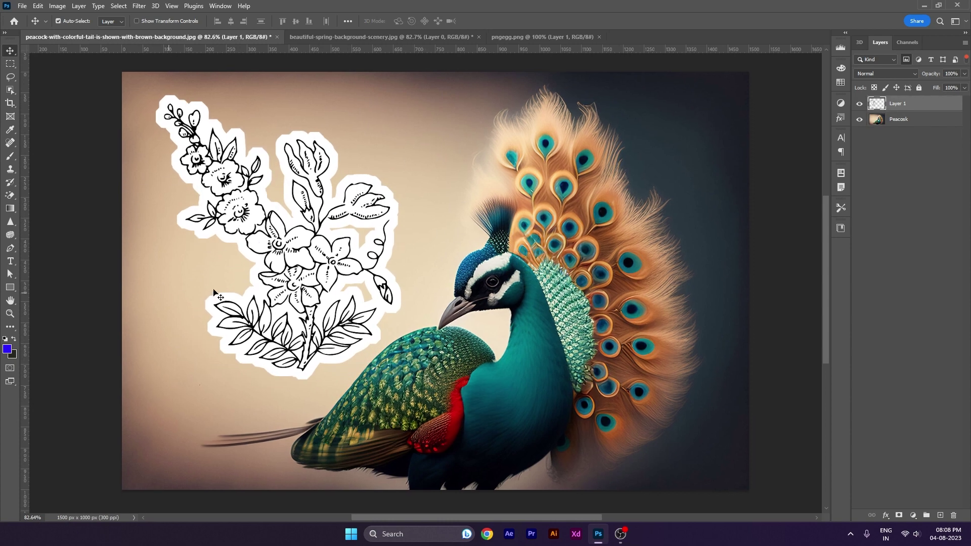
scroll(304, 283, "down", 1)
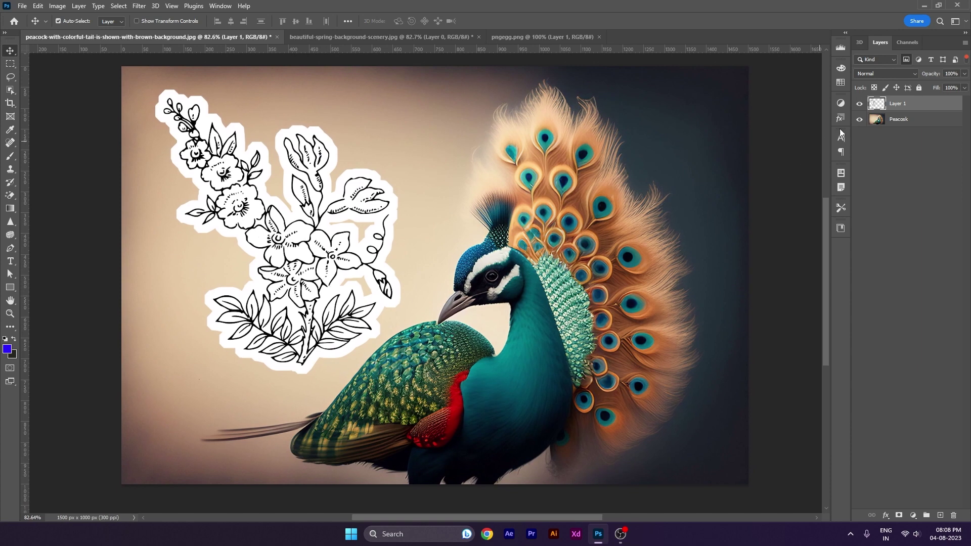
Blend the line-art with Multiply and toggle the peacock layer's visibility to compare
left_click(874, 75)
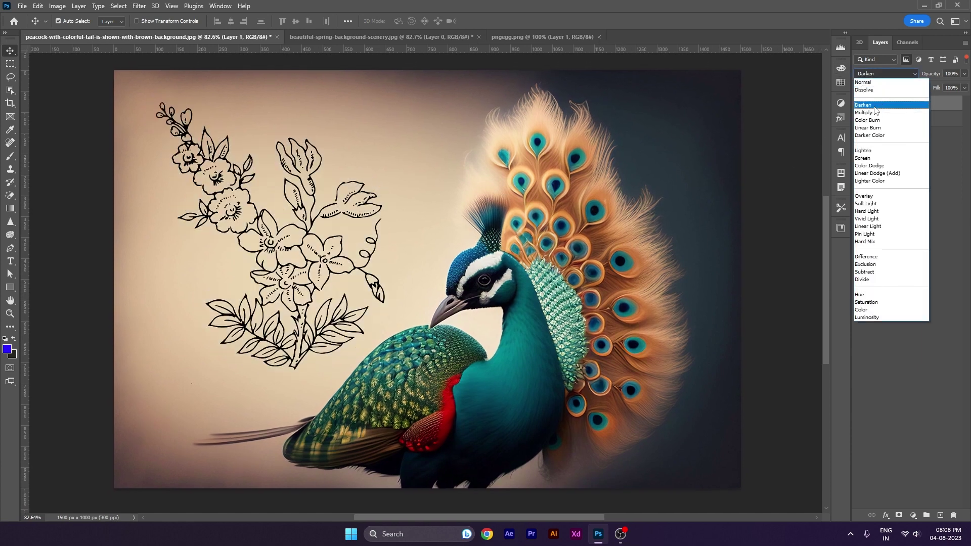
left_click(874, 113)
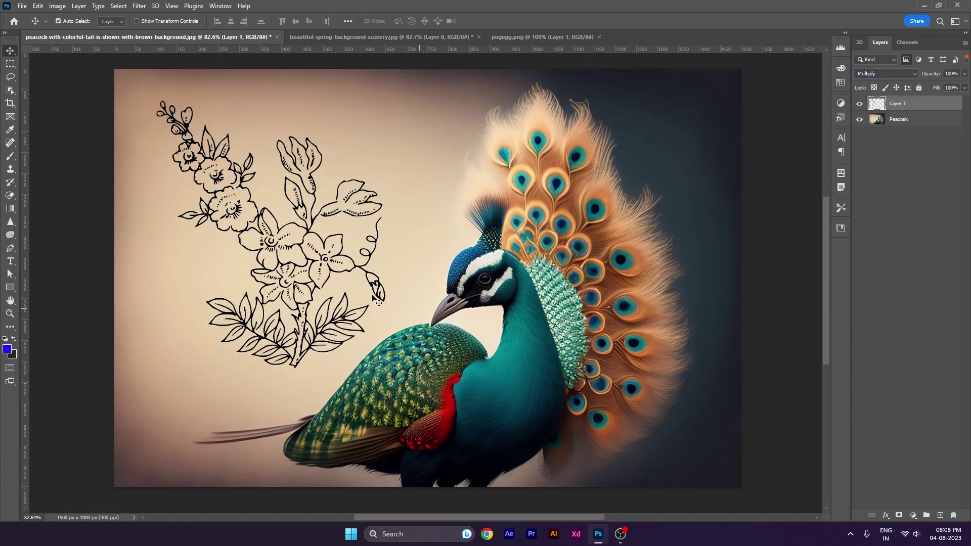
left_click_drag(327, 260, 326, 256)
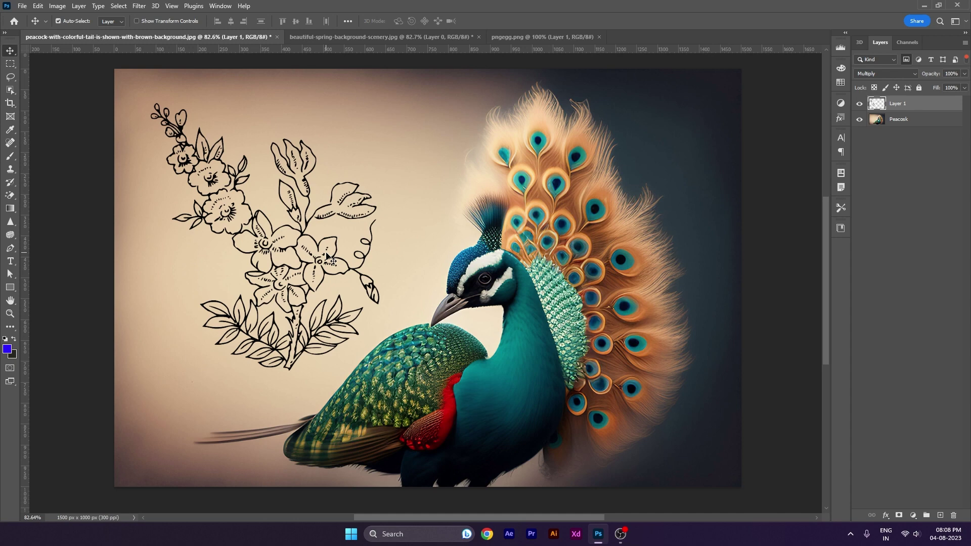
left_click(859, 120)
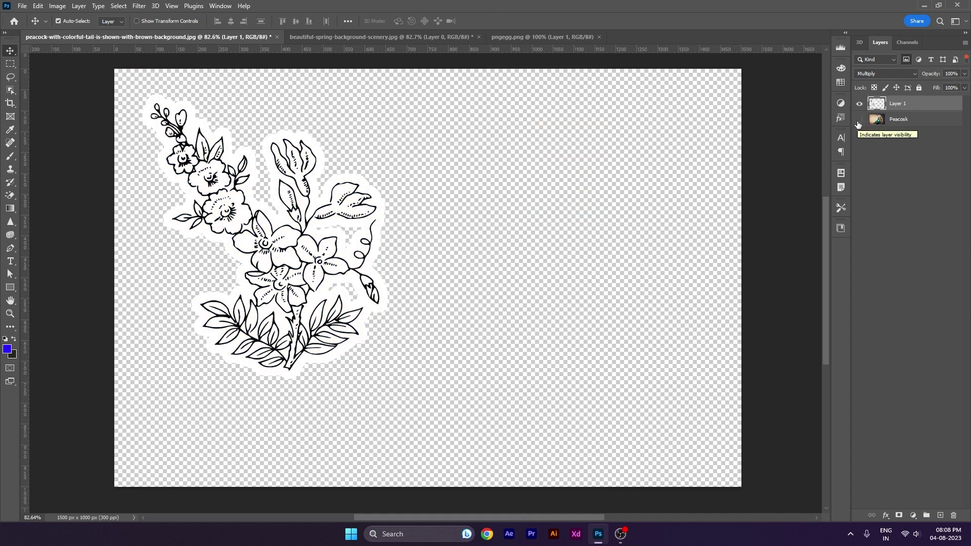
left_click(859, 120)
left_click(859, 120)
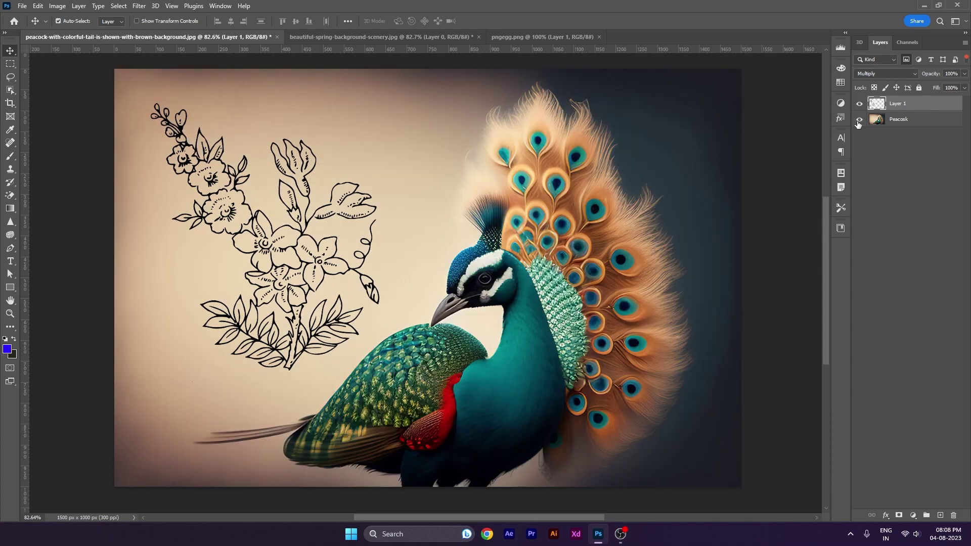
left_click_drag(394, 183, 298, 250)
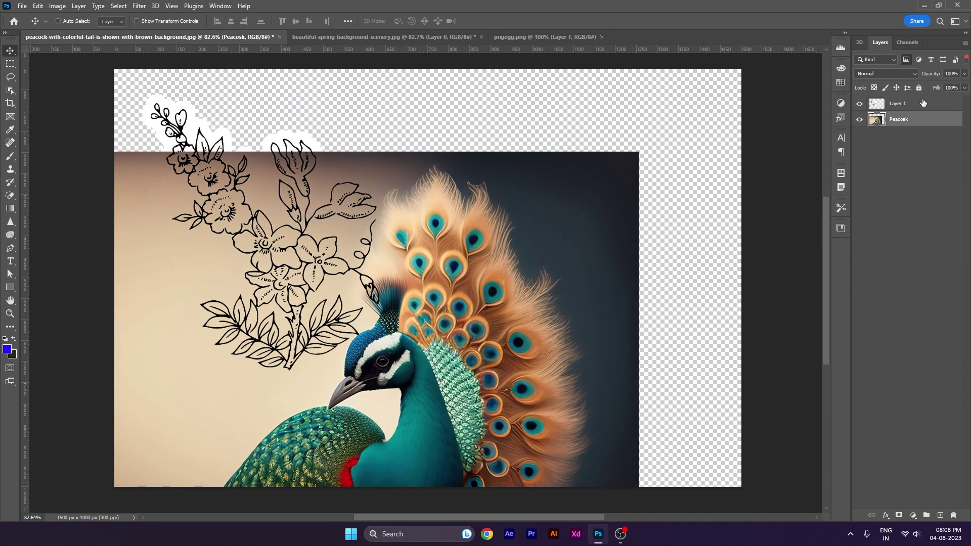
key("ctrl+z")
Scale the floral line-art down and move it into place left of the peacock
left_click(353, 177, "ctrl")
key("ctrl+t")
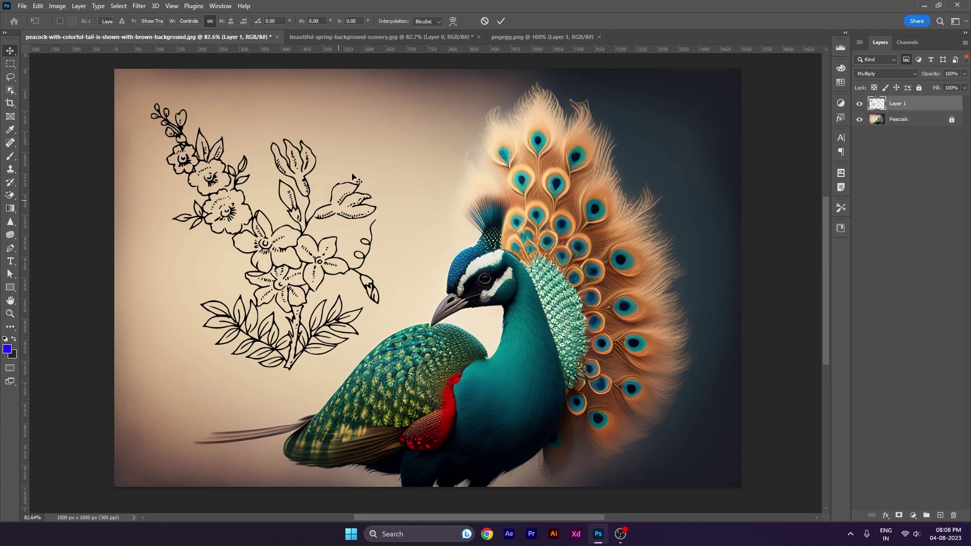
mouse_move(395, 90)
left_mouse_down()
mouse_move(399, 145)
mouse_move(384, 167)
left_mouse_up()
key("Return")
left_click(445, 185)
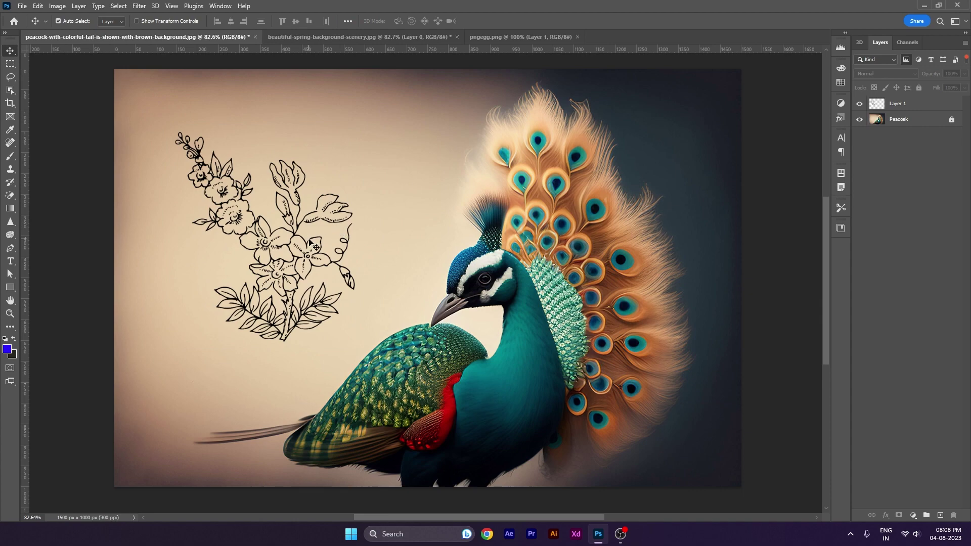
mouse_move(310, 244)
left_mouse_down()
mouse_move(545, 391)
mouse_move(715, 152)
mouse_move(622, 112)
mouse_move(344, 140)
mouse_move(348, 428)
mouse_move(480, 410)
mouse_move(511, 242)
mouse_move(693, 245)
mouse_move(347, 197)
mouse_move(296, 214)
left_mouse_up()
Revert to Normal blending and try erasing the white halo with the Magic Eraser, then undo it
left_click(883, 75)
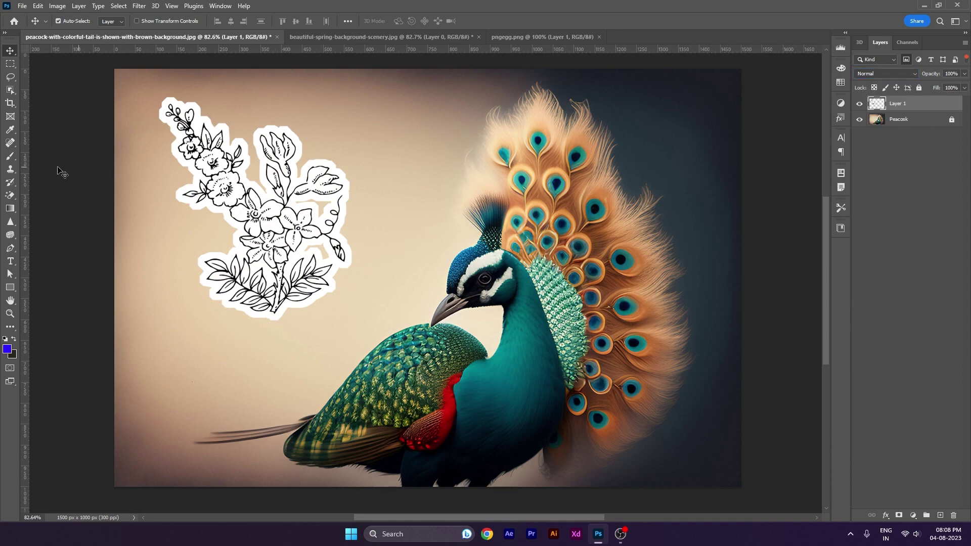
key("e")
scroll(268, 229, "up", 3)
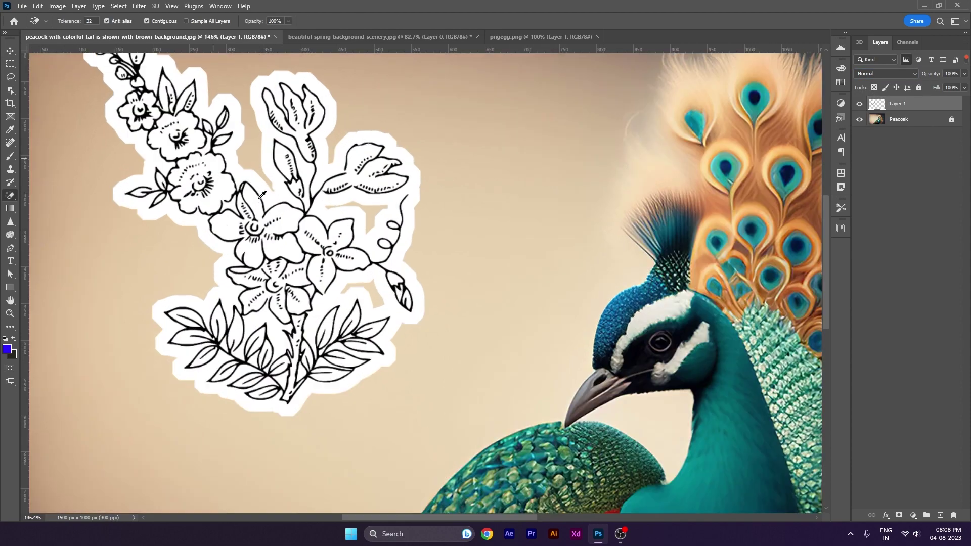
scroll(266, 185, "up", 2)
left_click(267, 186)
scroll(320, 306, "down", 2)
scroll(320, 306, "down", 2)
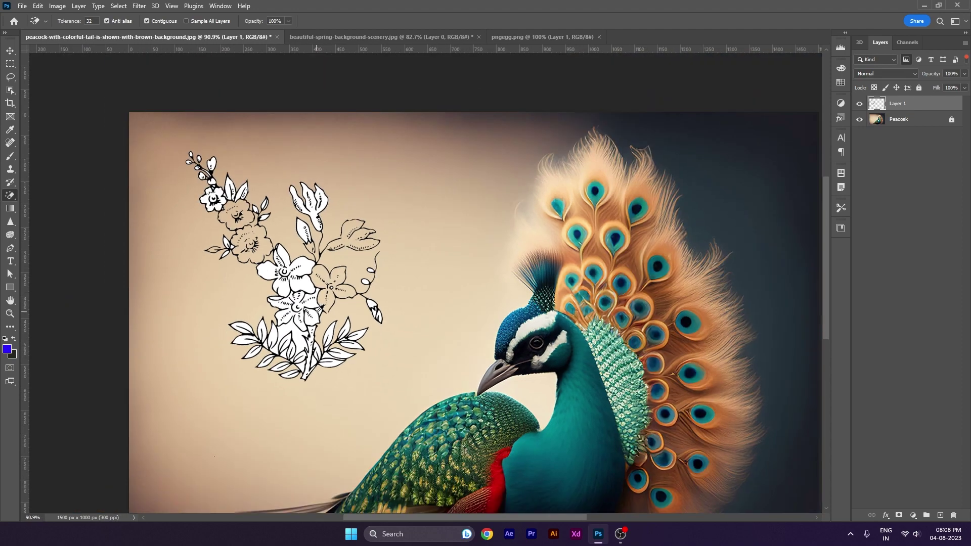
key("ctrl+z")
key("v")
key("ctrl+0")
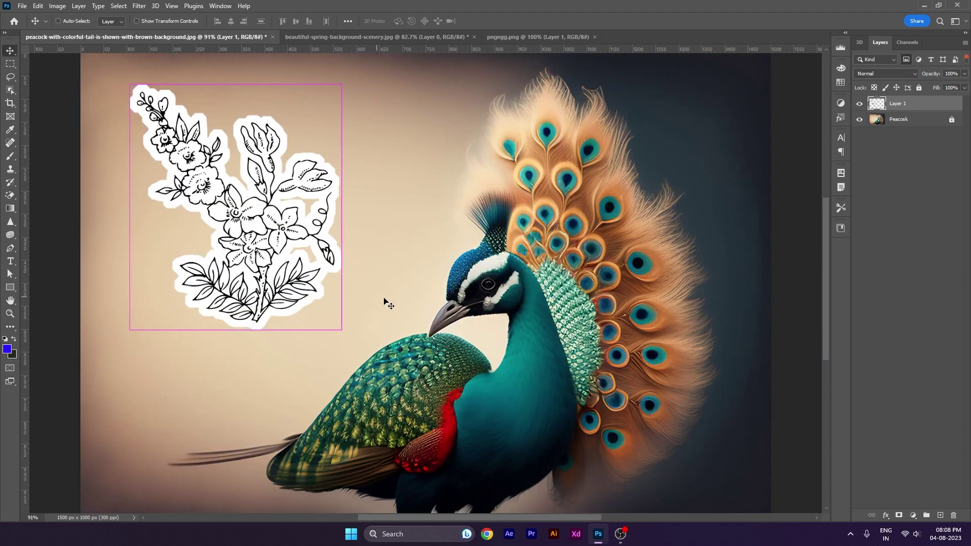
Reapply Multiply blending to the line-art and nudge it slightly down
left_click(880, 74)
left_click(864, 112)
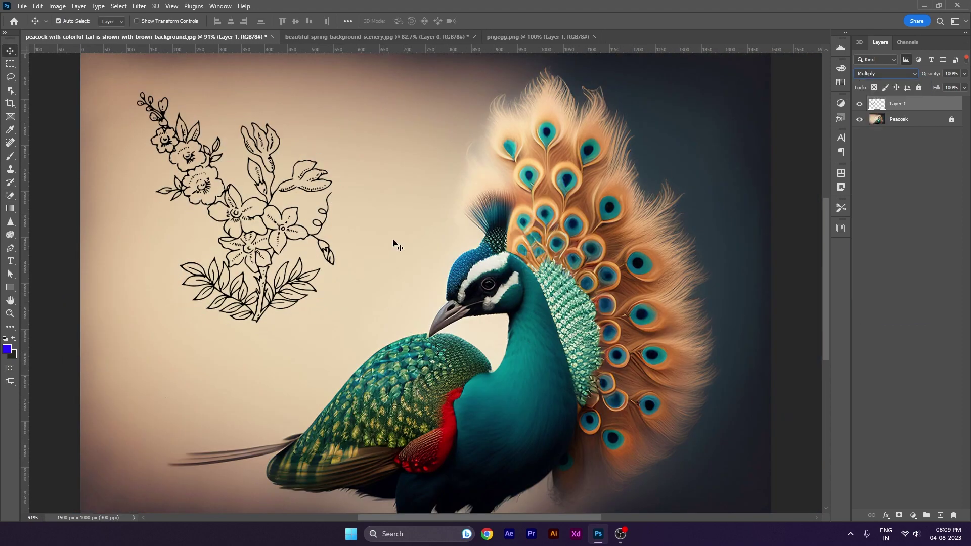
left_click(349, 259)
scroll(351, 258, "down", 1)
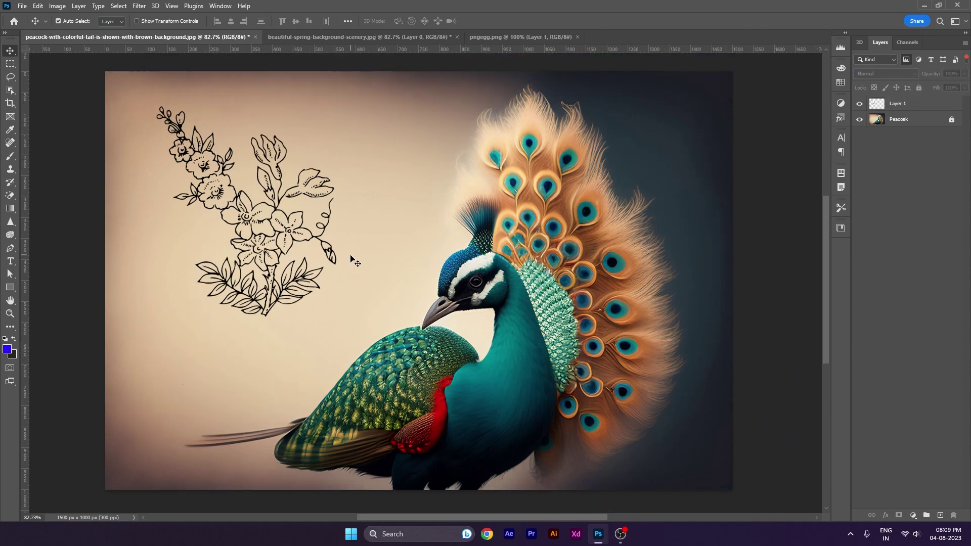
left_click_drag(263, 210, 268, 221)
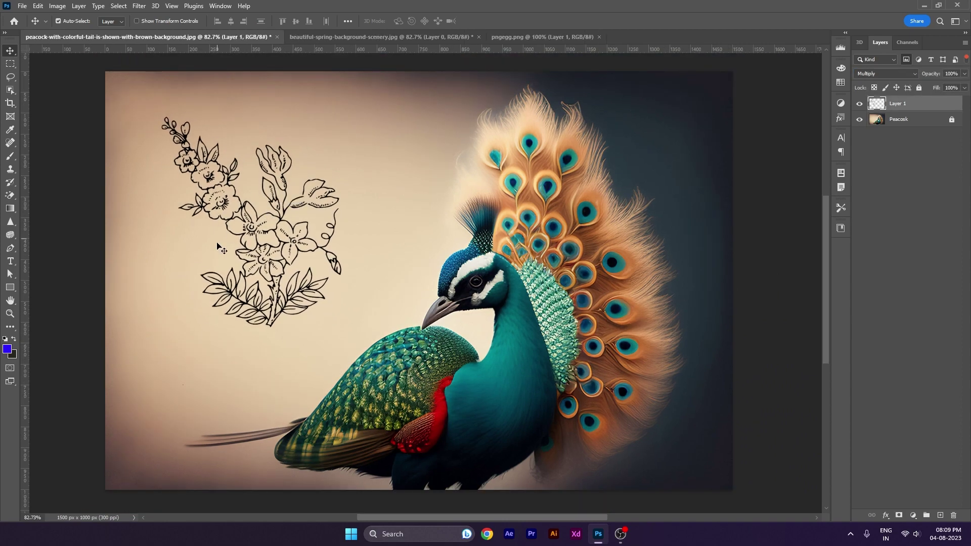
scroll(221, 228, "up", 2)
scroll(221, 227, "up", 2)
scroll(227, 283, "up", 1)
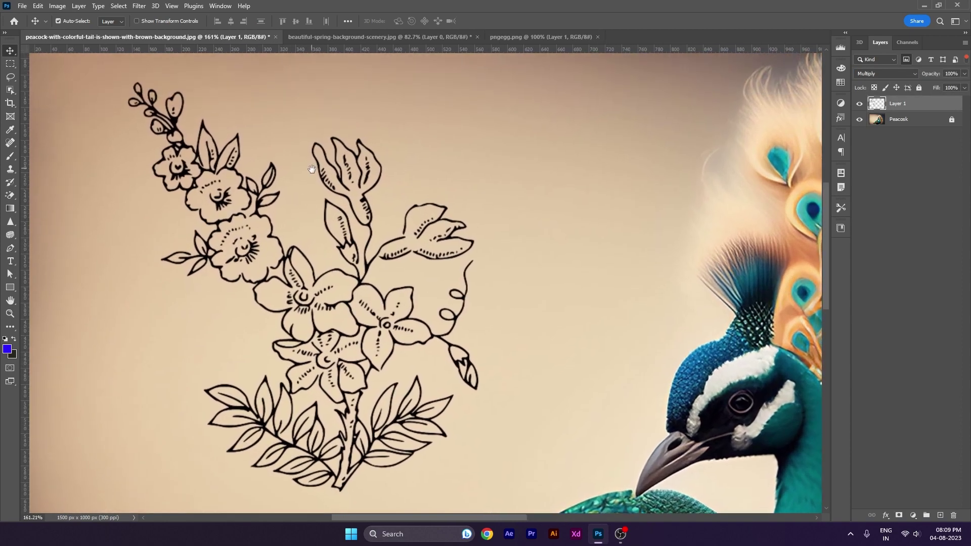
Preview the line-art with Dissolve, Darken, Multiply, Linear Burn and Lighten blending
left_click(870, 74)
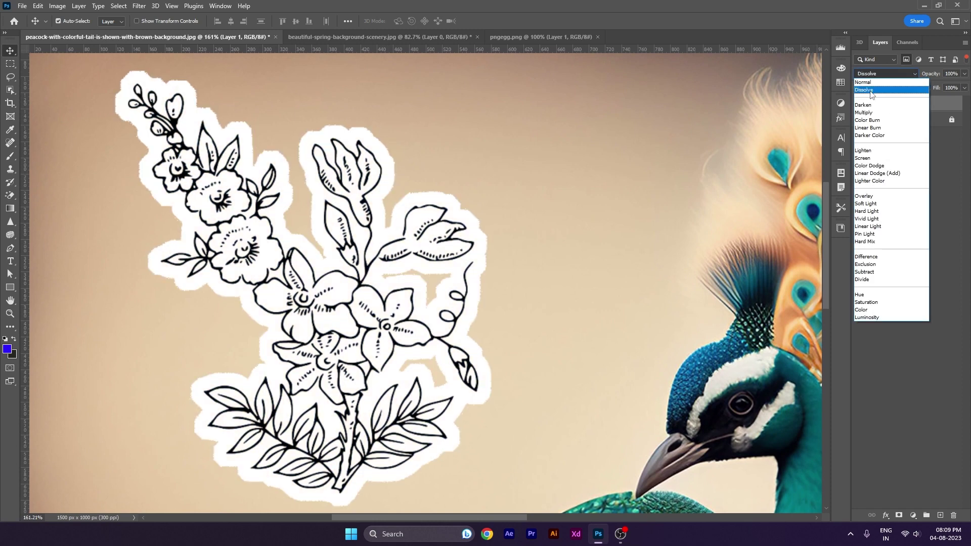
left_click(870, 94)
key("Down")
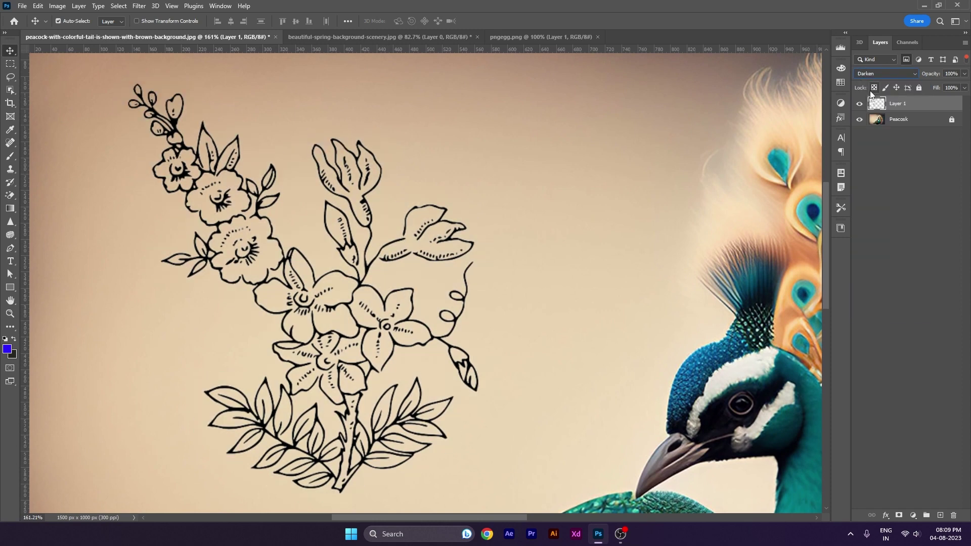
key("Down")
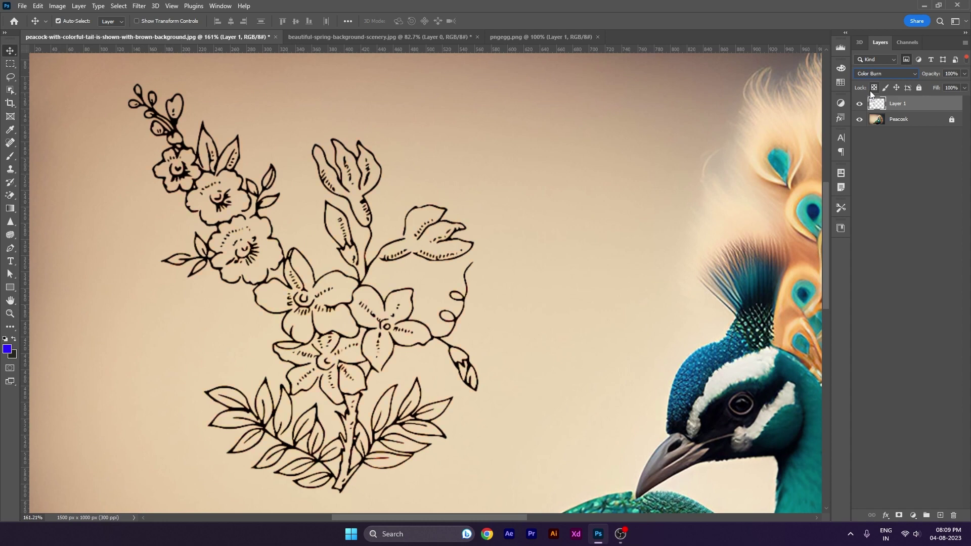
key("Down")
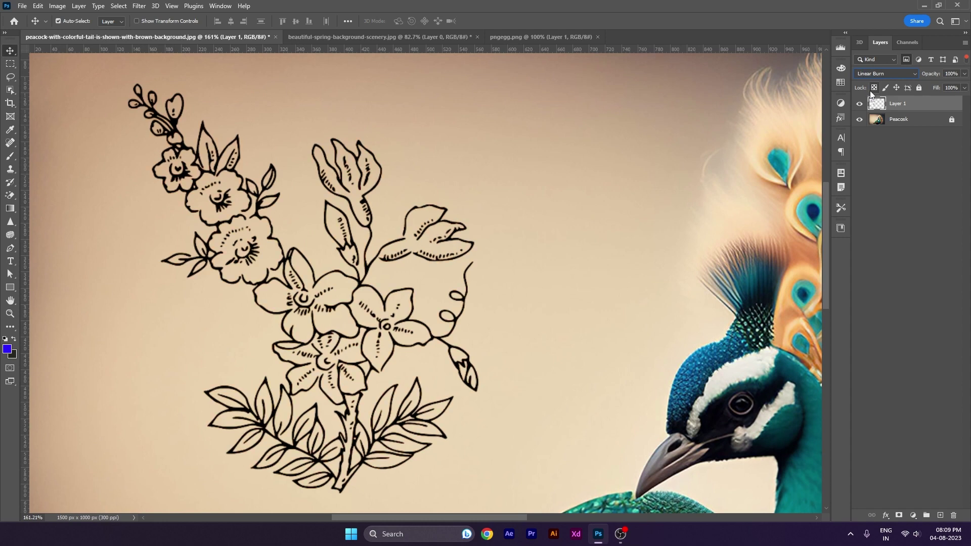
key("Down")
key("Down")
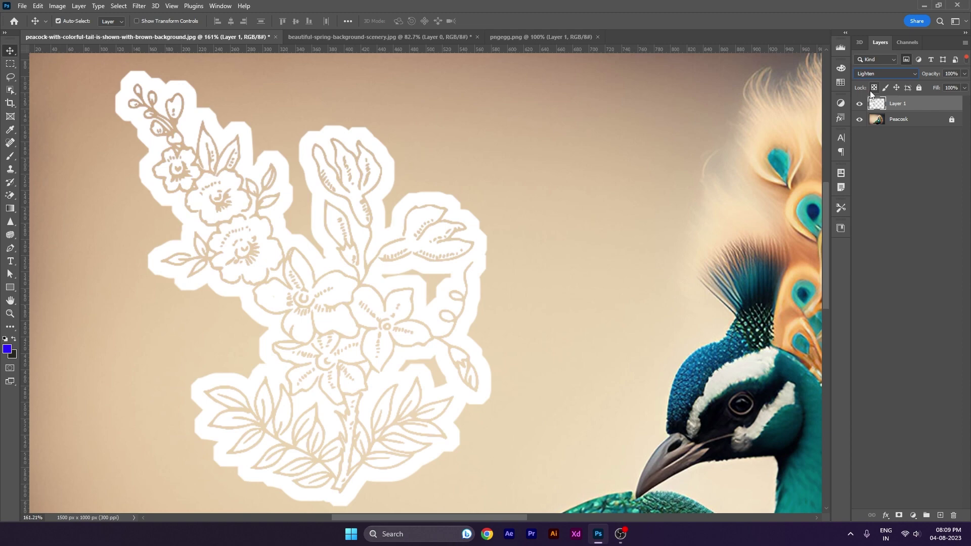
Preview further blend modes from Soft Light through Luminosity, back to Overlay, then dismiss the list
left_click(871, 74)
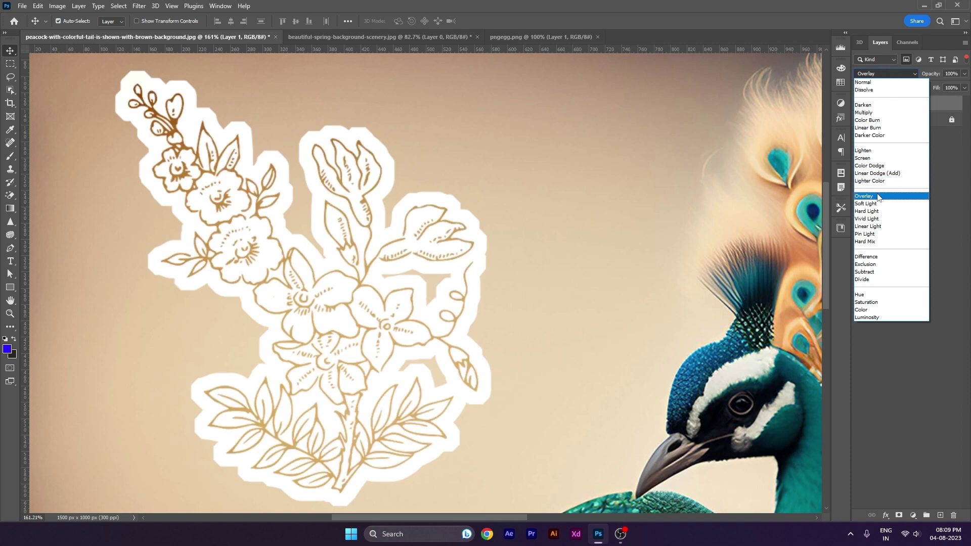
key("Down")
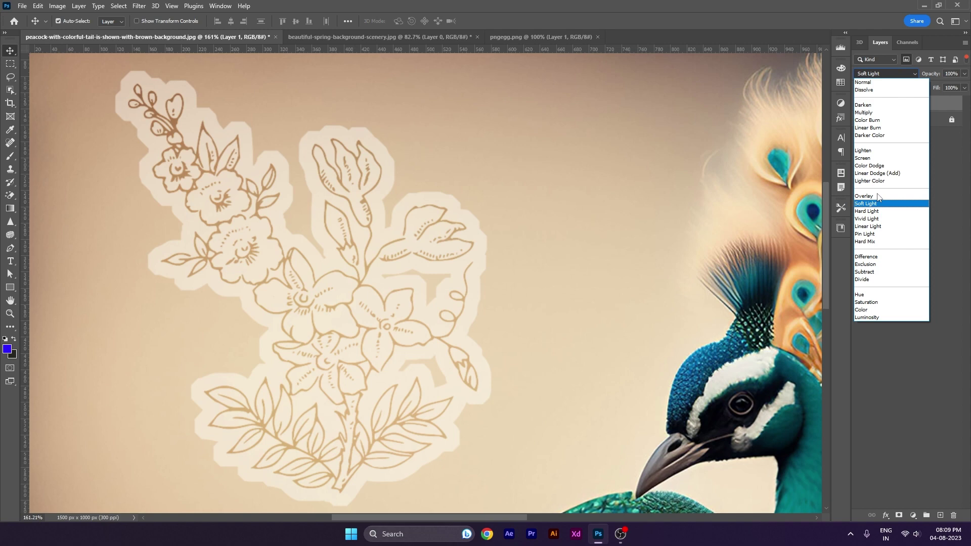
key("Down")
key("Down")
key("Down")
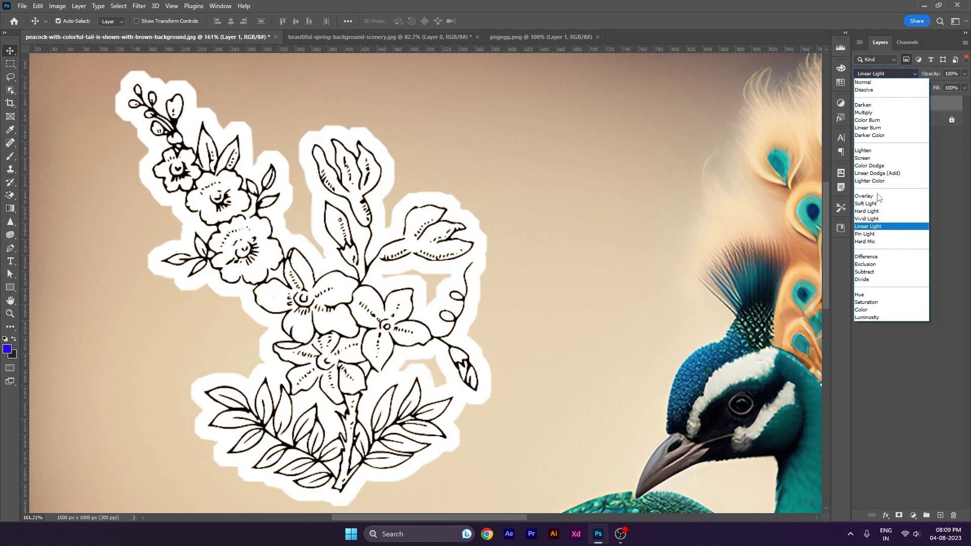
key("Down")
key("Down")
key("Down")
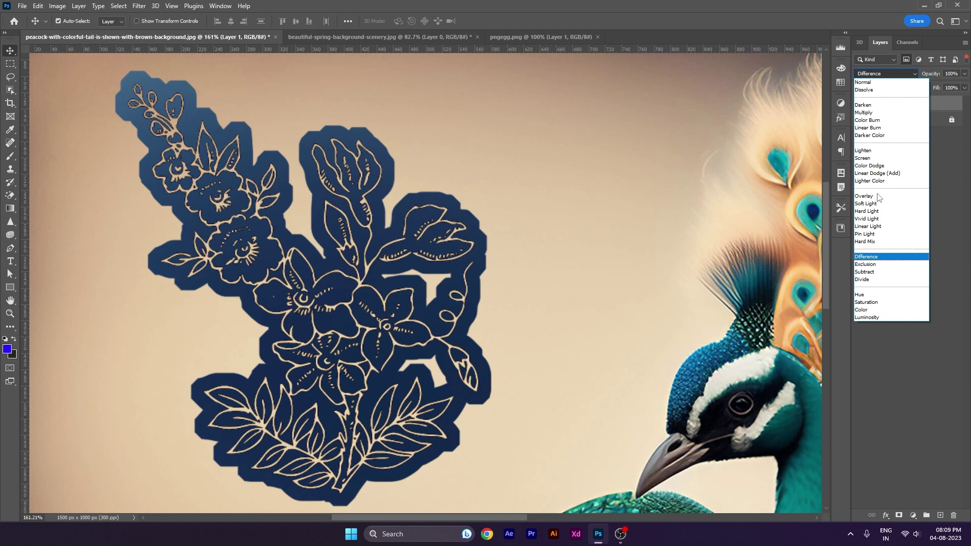
key("Down")
key("Down")
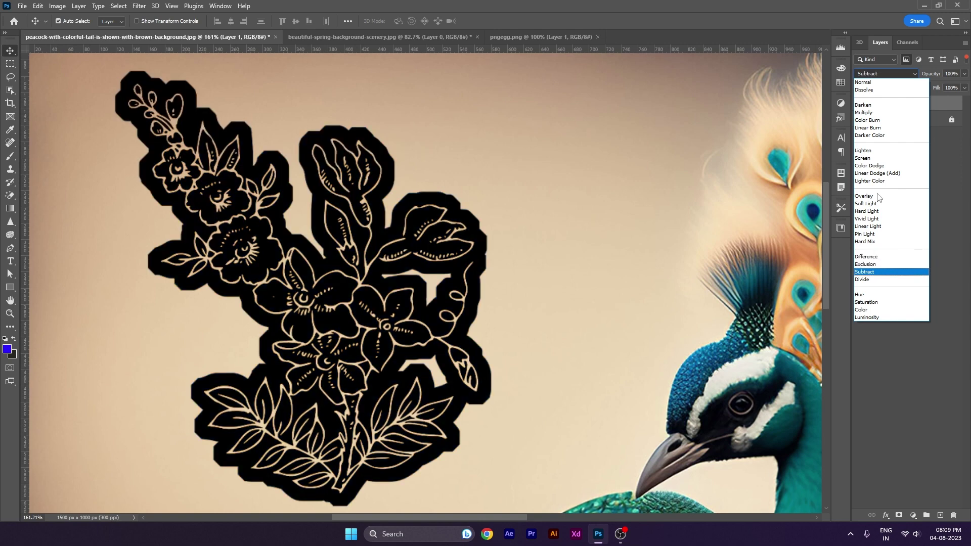
key("Down")
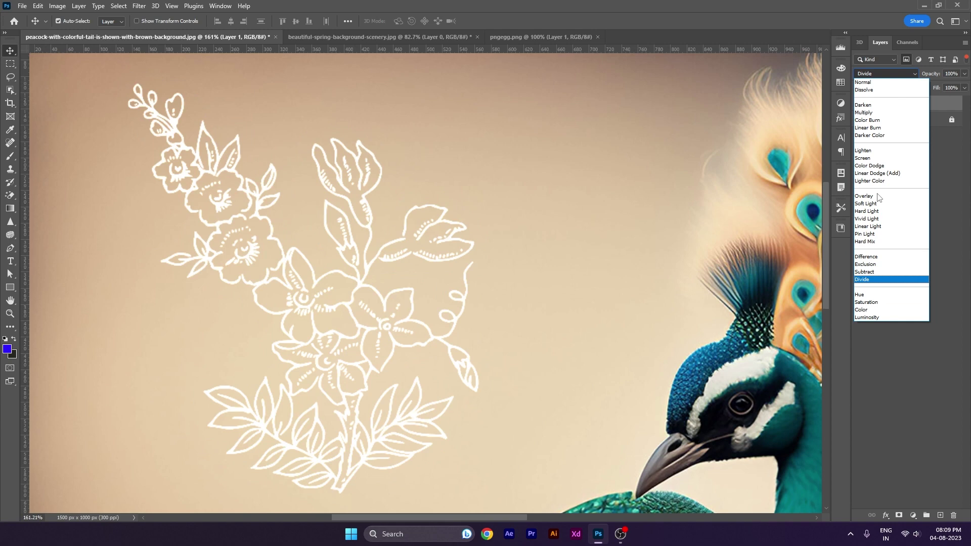
key("Down")
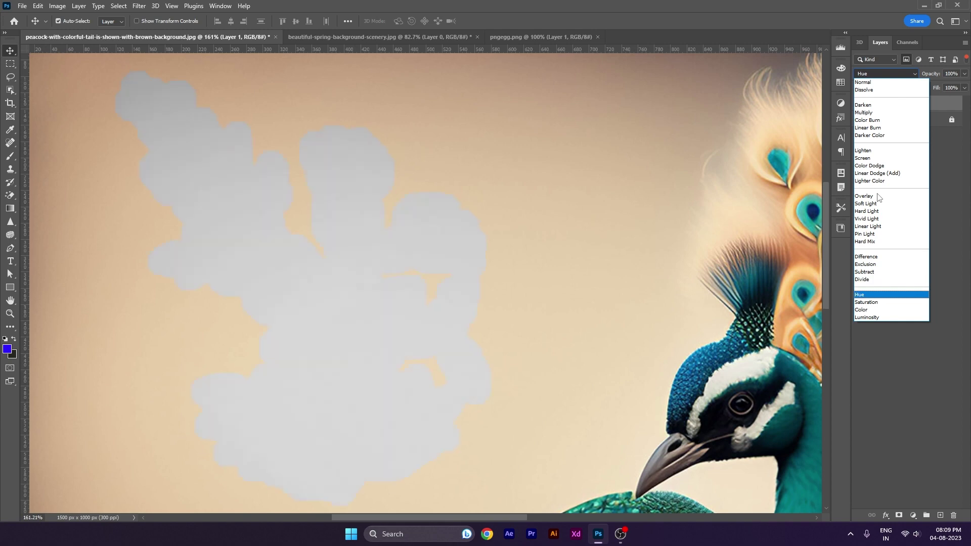
key("Down")
key("Down")
key("Down")
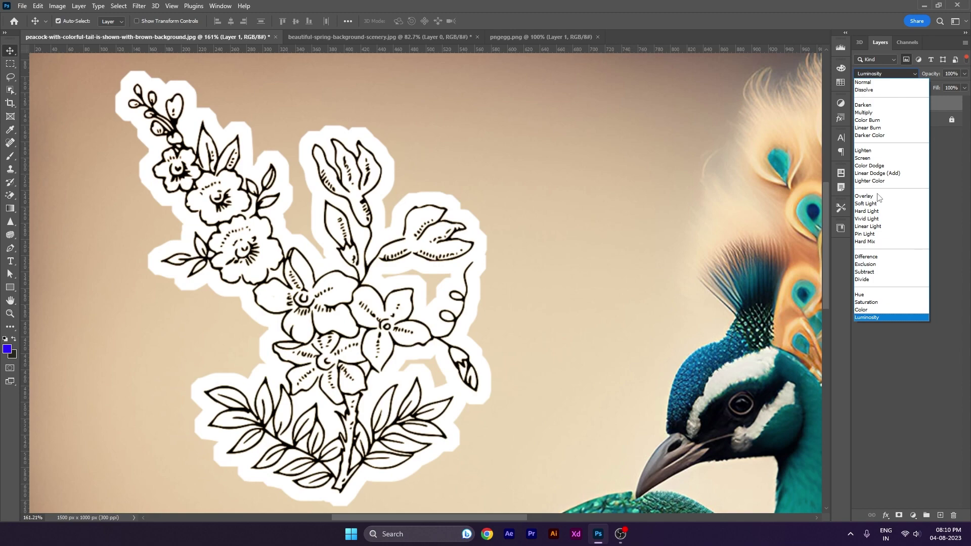
key("Up")
key("Up")
key("Up")
key("Up")
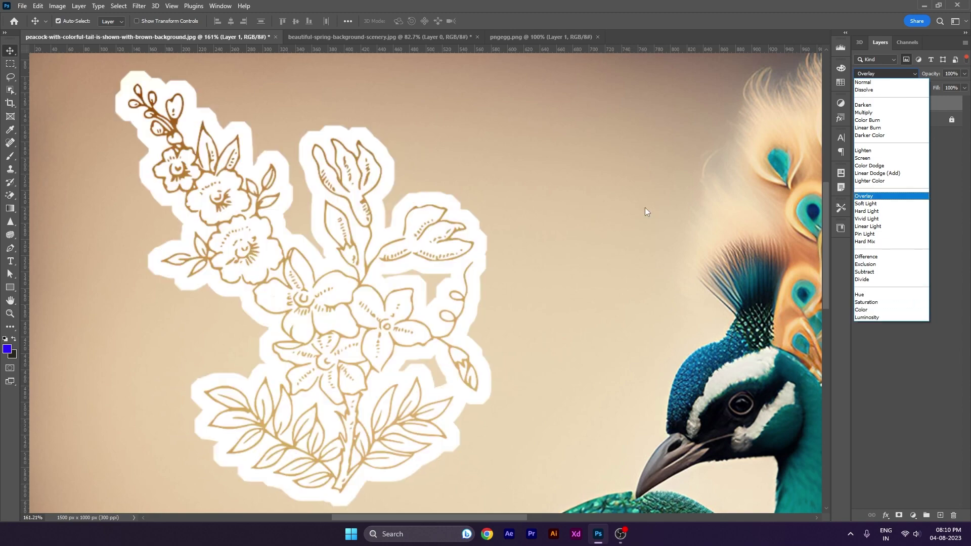
key("Escape")
Set the line-art to Multiply and move it slightly right and down
key("ctrl+0")
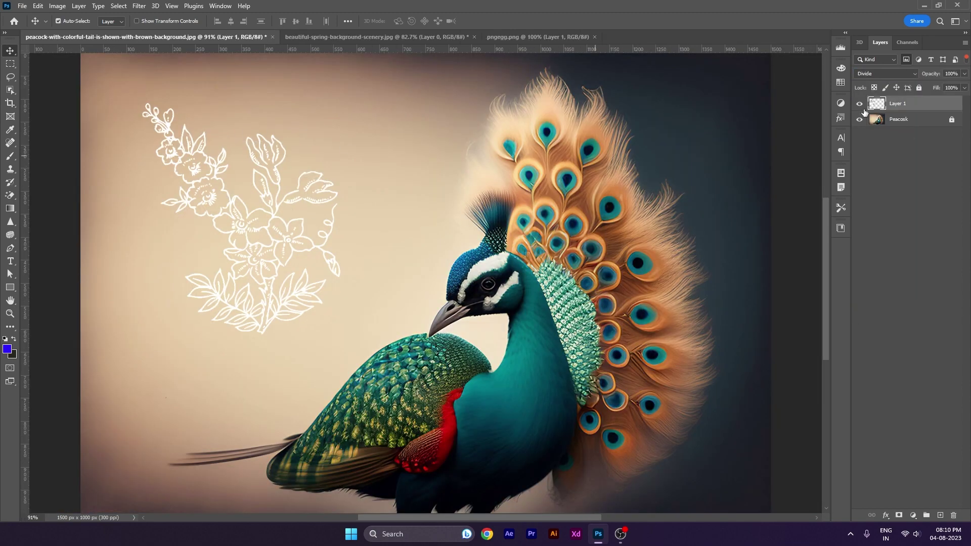
left_click(894, 77)
left_click(870, 101)
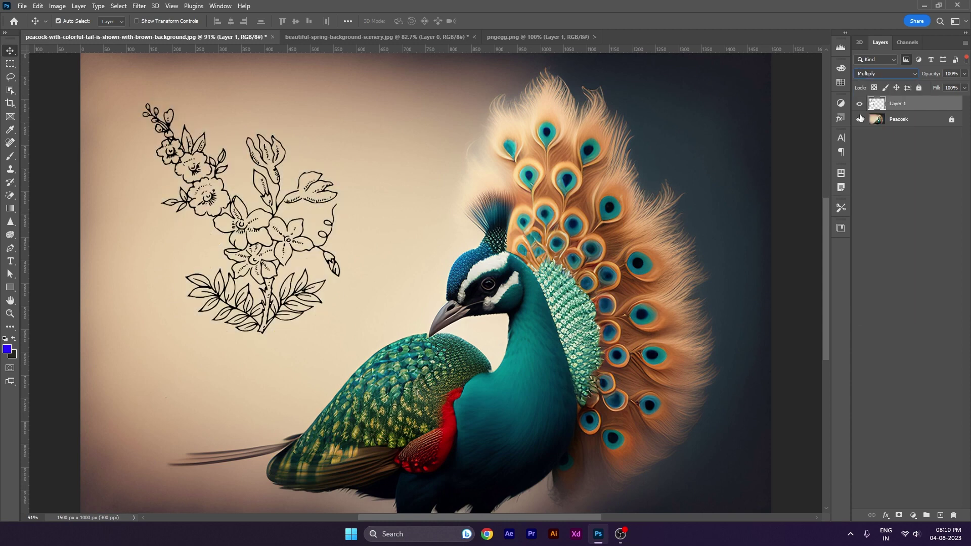
left_click(905, 202)
scroll(486, 204, "down", 1)
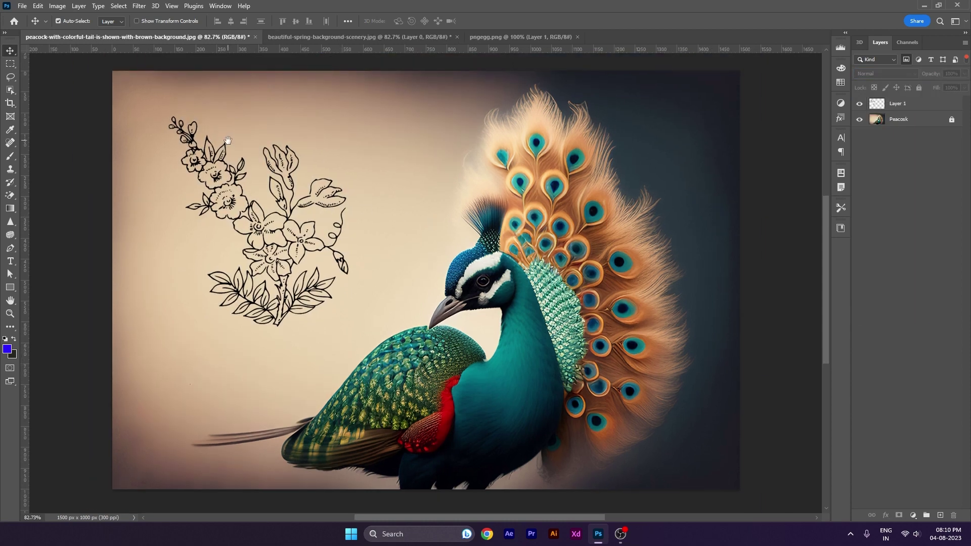
mouse_move(221, 135)
left_mouse_down()
mouse_move(306, 226)
mouse_move(293, 194)
mouse_move(316, 207)
left_mouse_up()
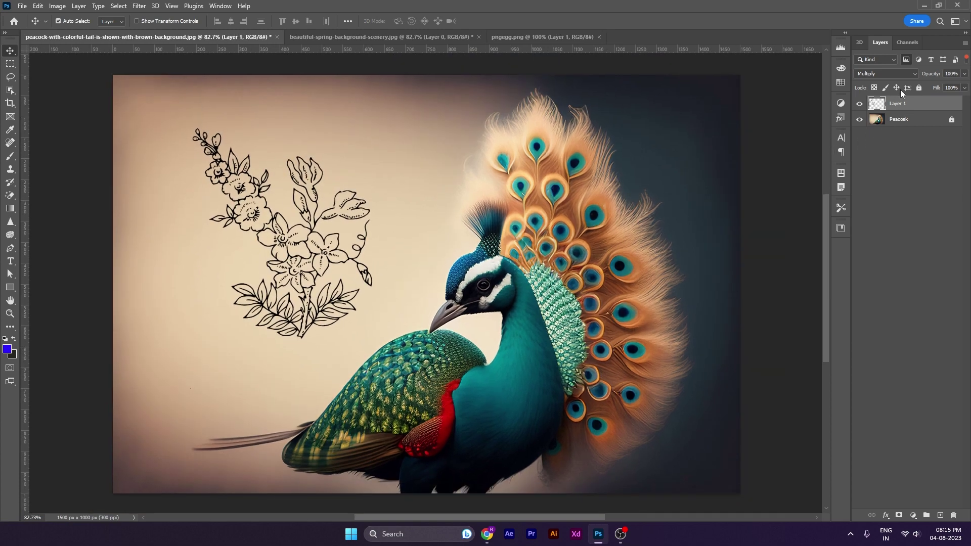
Create a new 1500 × 1000 px document with Artboards enabled
left_click(641, 164)
key("ctrl+n")
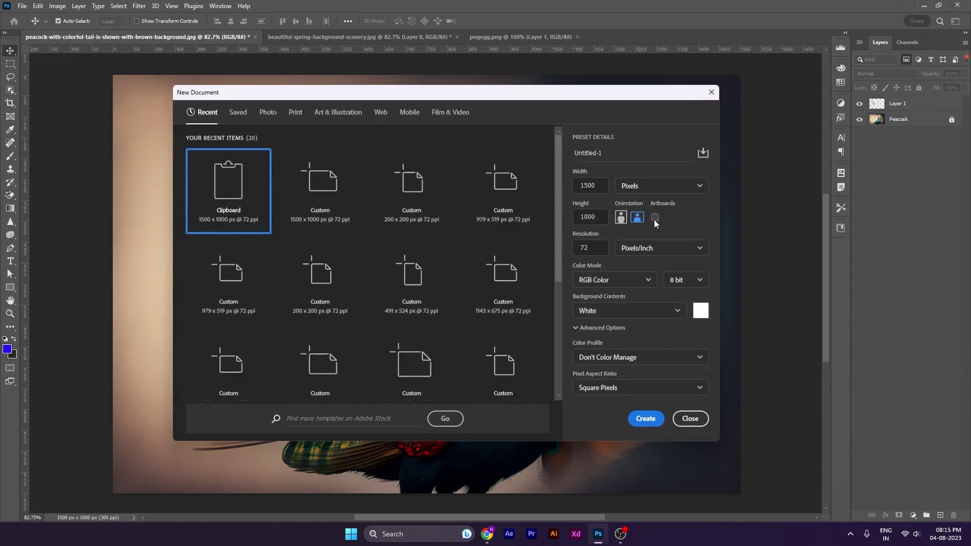
left_click(655, 217)
left_click(646, 419)
scroll(408, 278, "down", 1)
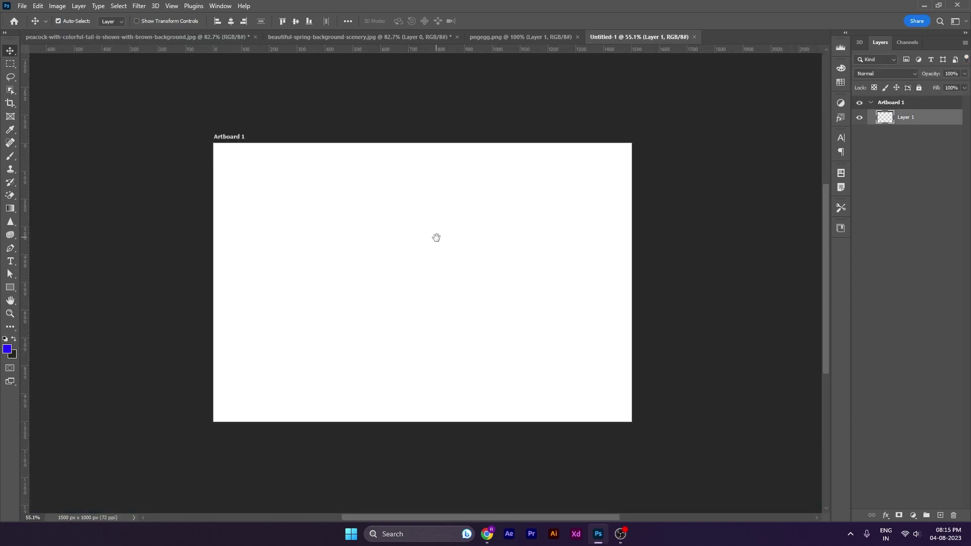
Draw a blue rectangle on Artboard 1 and move it toward the artboard's centre
key("u")
left_click_drag(313, 203, 546, 359)
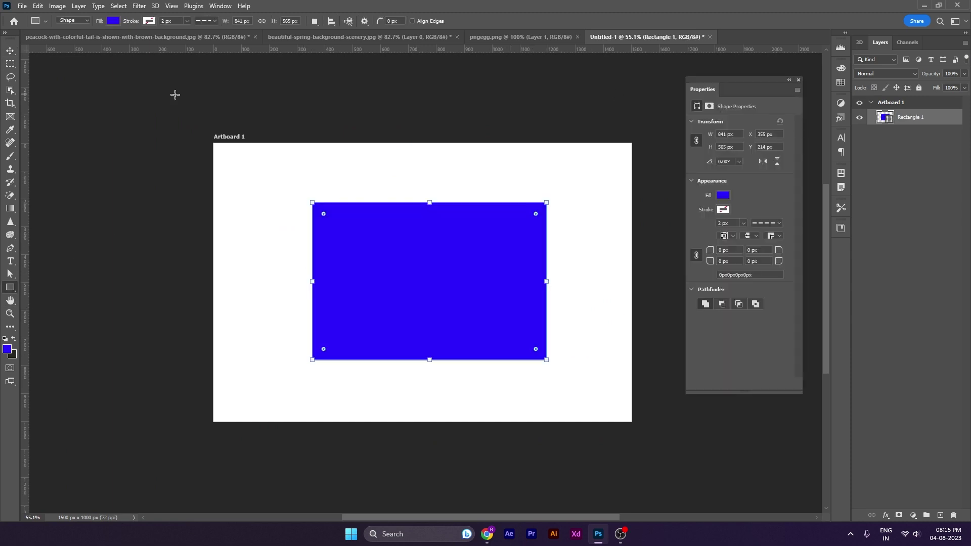
key("v")
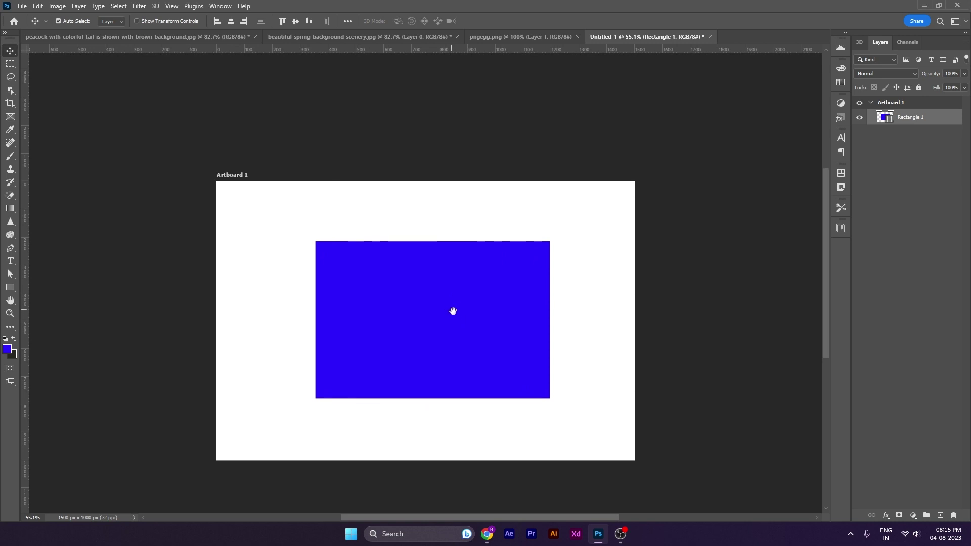
mouse_move(453, 310)
left_mouse_down()
mouse_move(452, 286)
mouse_move(362, 215)
mouse_move(580, 197)
mouse_move(516, 161)
mouse_move(455, 260)
mouse_move(477, 115)
mouse_move(711, 244)
mouse_move(496, 299)
mouse_move(528, 264)
mouse_move(182, 246)
mouse_move(540, 349)
left_mouse_up()
scroll(455, 259, "down", 2)
left_click(890, 117)
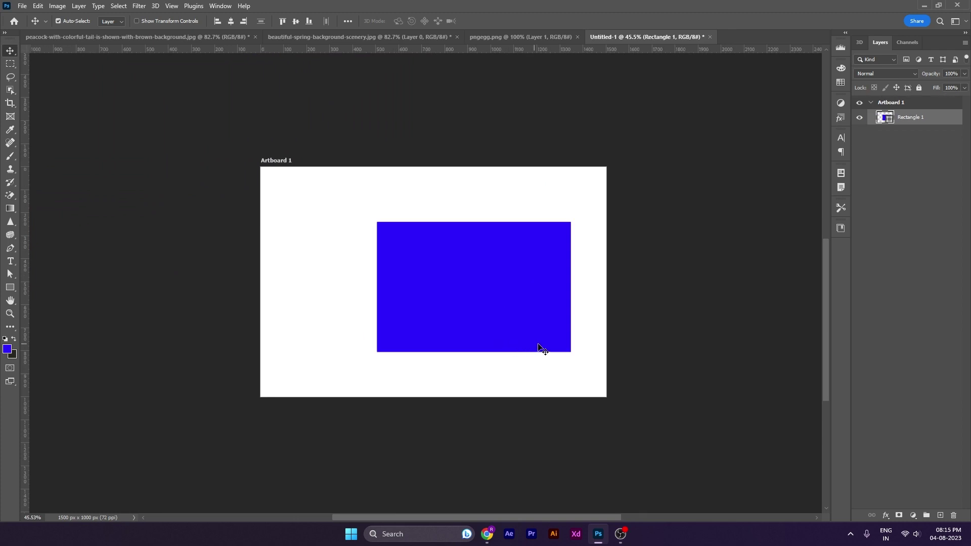
Centre the blue rectangle horizontally and lock Artboard 1 in place
left_click_drag(486, 317, 446, 317)
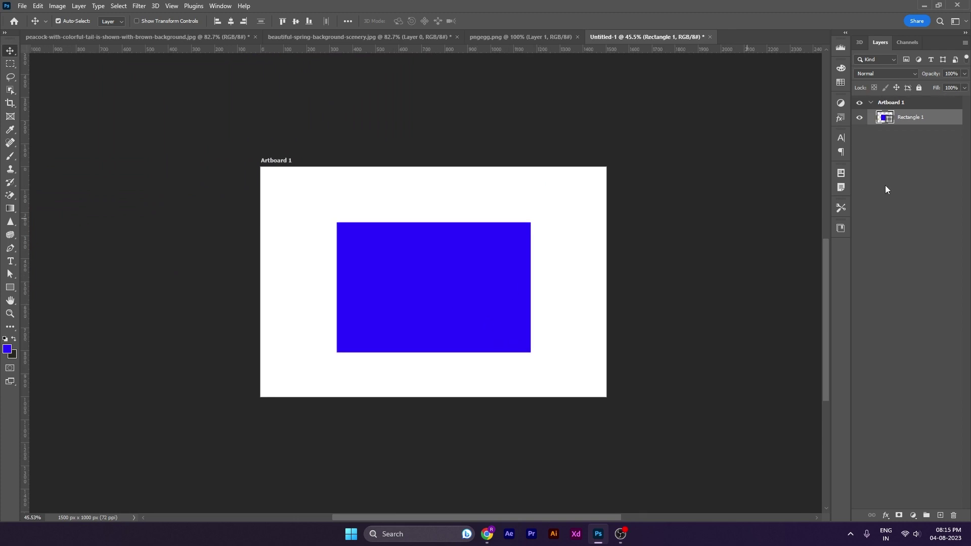
left_click(909, 102)
left_click(907, 88)
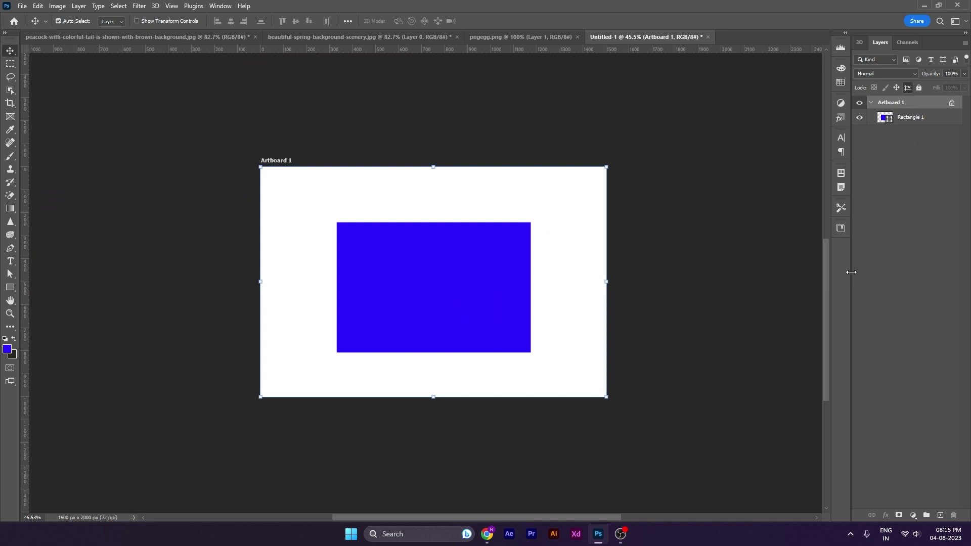
Drag the rectangle around the artboard's corners and rest it against the bottom edge
left_click_drag(495, 273, 335, 273)
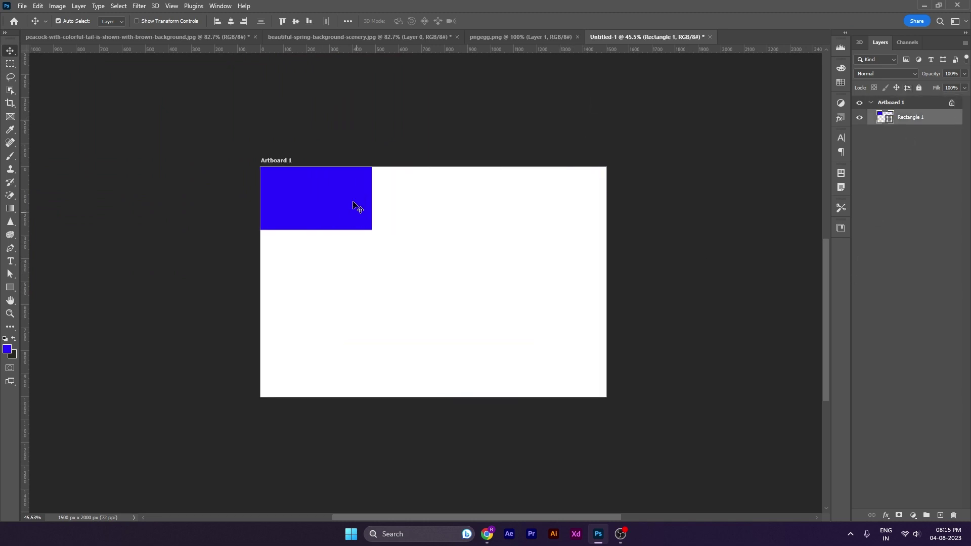
left_click_drag(271, 204, 617, 393)
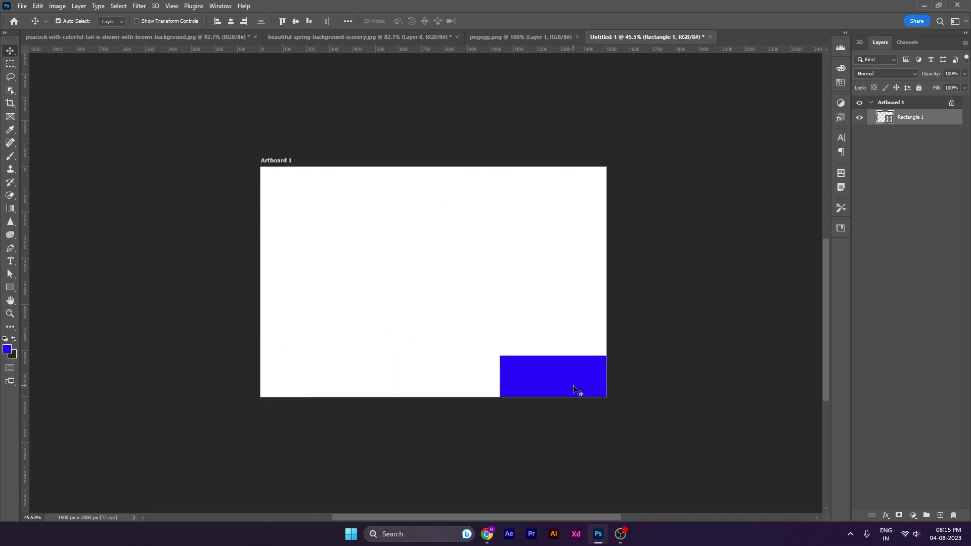
left_click_drag(575, 374, 602, 197)
key("ctrl+z")
key("ctrl+z")
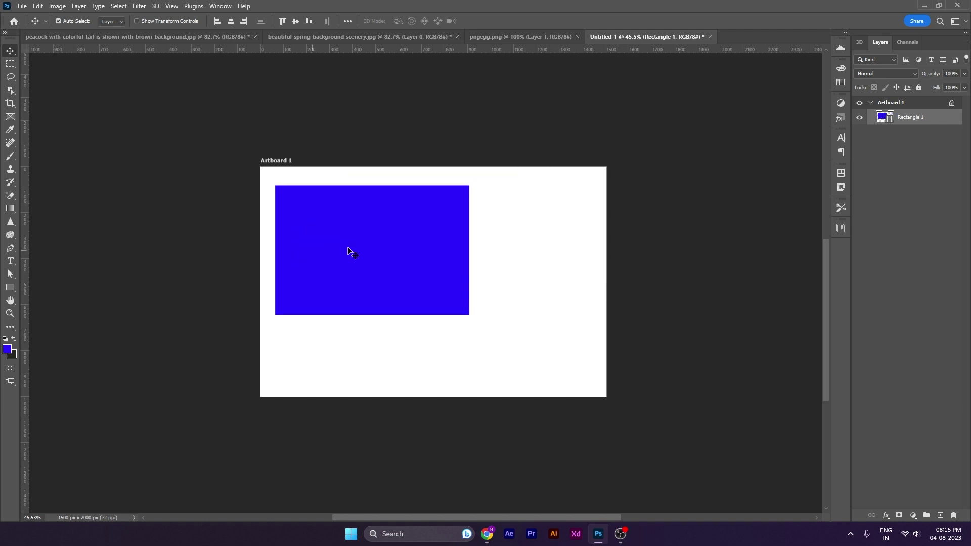
key("ctrl+z")
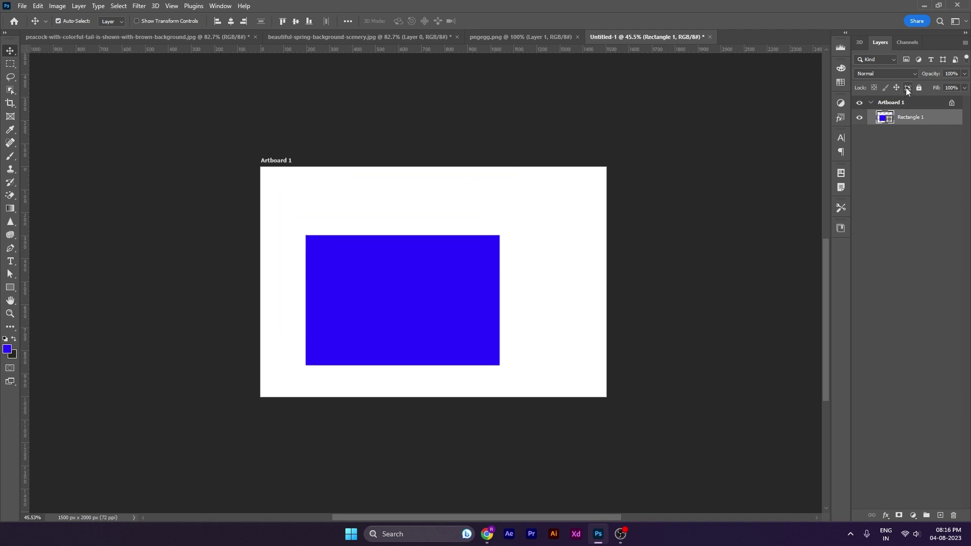
left_click_drag(494, 255, 431, 356)
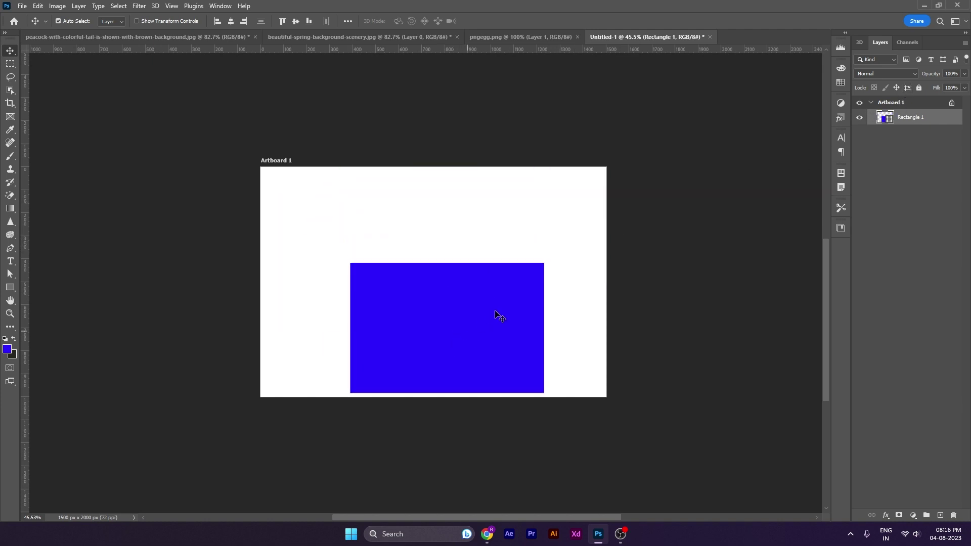